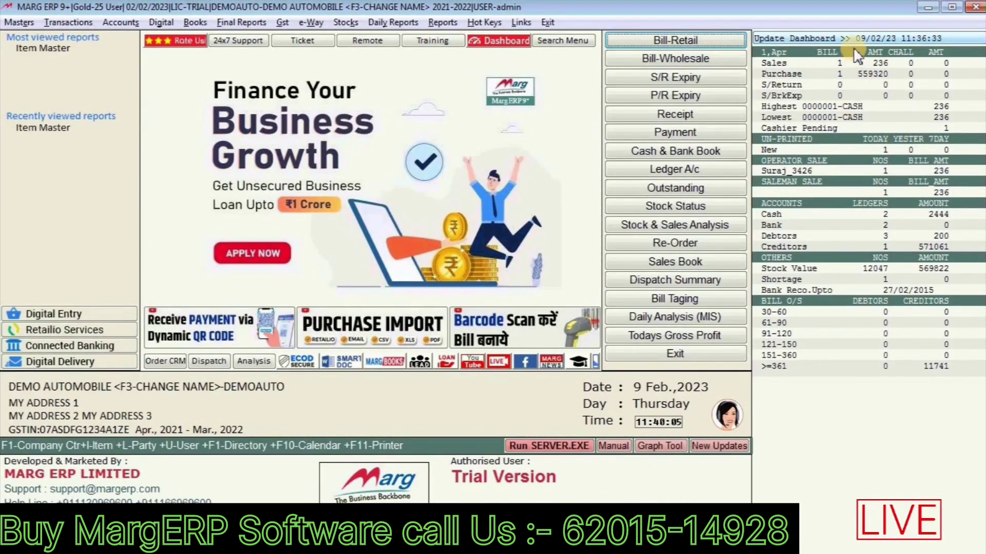
Step: Refresh the dashboard so it shows sales of 236 and purchases of 559320
{"action": "left_click", "coordinate": [853, 39]}
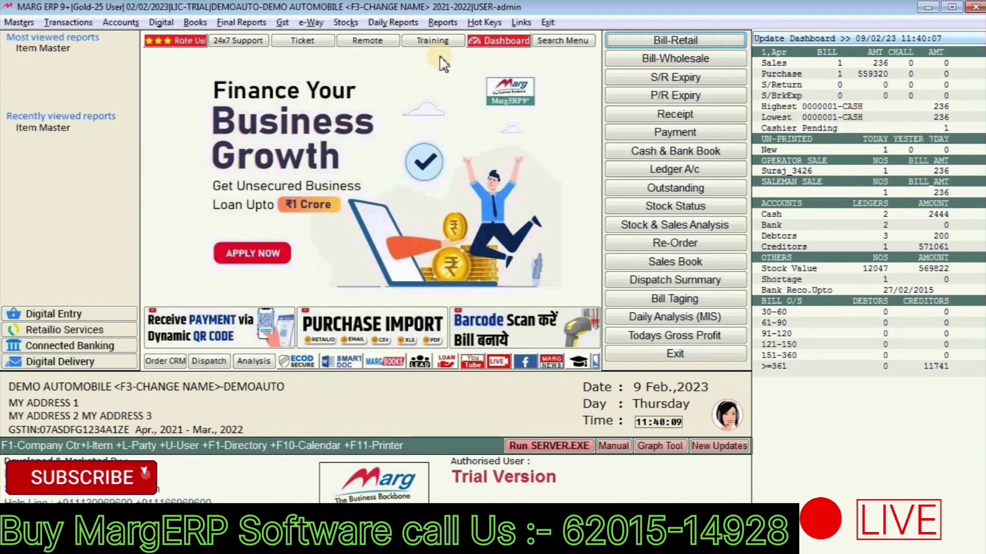
Step: Open Masters > Inventory Master > Item Master and browse the stock item list
{"action": "left_click", "coordinate": [19, 22]}
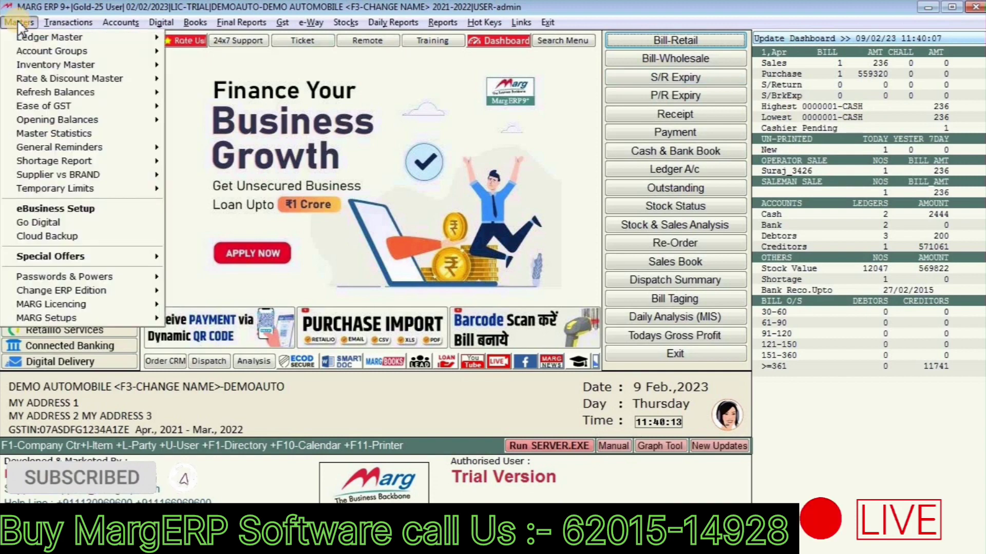
{"action": "mouse_move", "coordinate": [144, 65]}
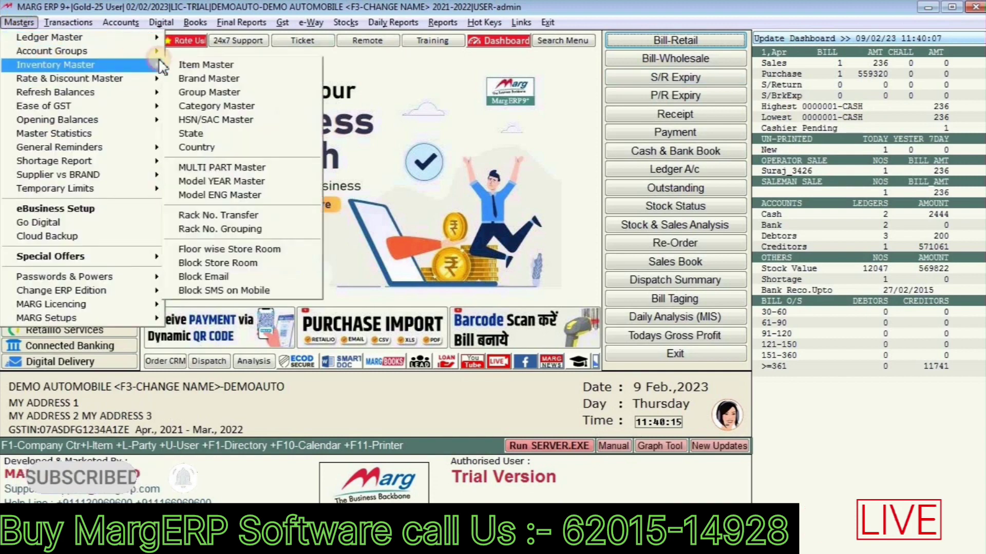
{"action": "left_click", "coordinate": [198, 68]}
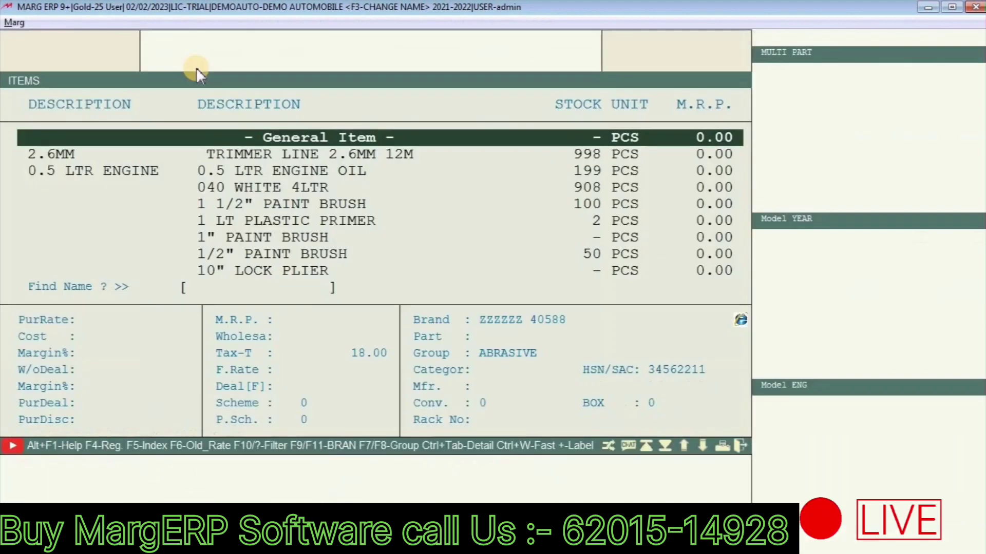
{"action": "key", "text": "Down"}
{"action": "key", "text": "Down"}
{"action": "key", "text": "Down"}
{"action": "key", "text": "Down"}
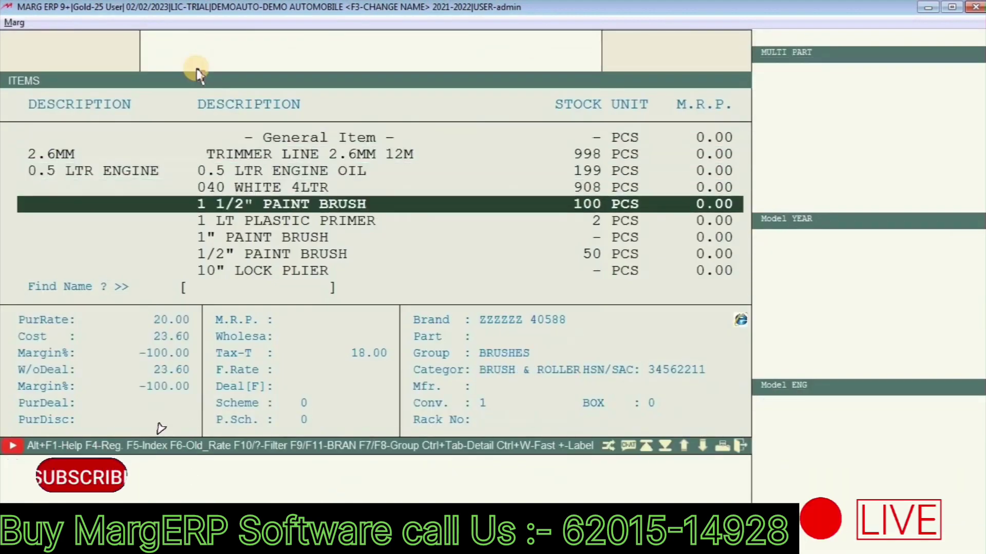
{"action": "key", "text": "Down"}
{"action": "key", "text": "Down"}
{"action": "key", "text": "Down"}
{"action": "key", "text": "Down"}
{"action": "key", "text": "Down"}
{"action": "key", "text": "Down"}
{"action": "key", "text": "Down"}
{"action": "key", "text": "Down"}
{"action": "key", "text": "Down"}
{"action": "key", "text": "Down"}
{"action": "key", "text": "Down"}
{"action": "key", "text": "Down"}
{"action": "key", "text": "Down"}
{"action": "key", "text": "Down"}
{"action": "key", "text": "Down"}
{"action": "key", "text": "Down"}
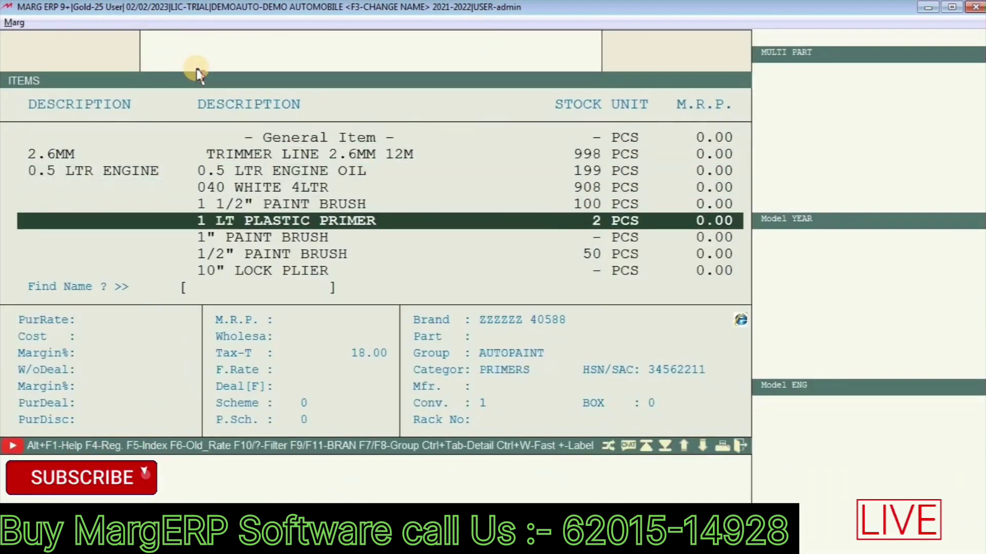
{"action": "key", "text": "Up"}
{"action": "key", "text": "Up"}
{"action": "key", "text": "Up"}
{"action": "key", "text": "Up"}
{"action": "key", "text": "Up"}
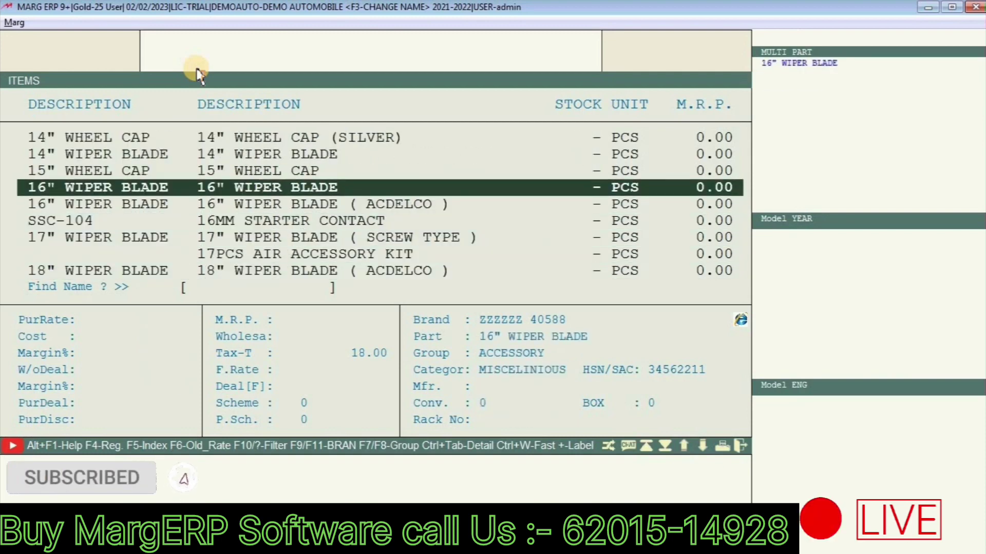
Step: Fill a new product with rack A-25, part TT0001, name JUPITAR MUDGUARD, and default colour and type
{"action": "key", "text": "Escape"}
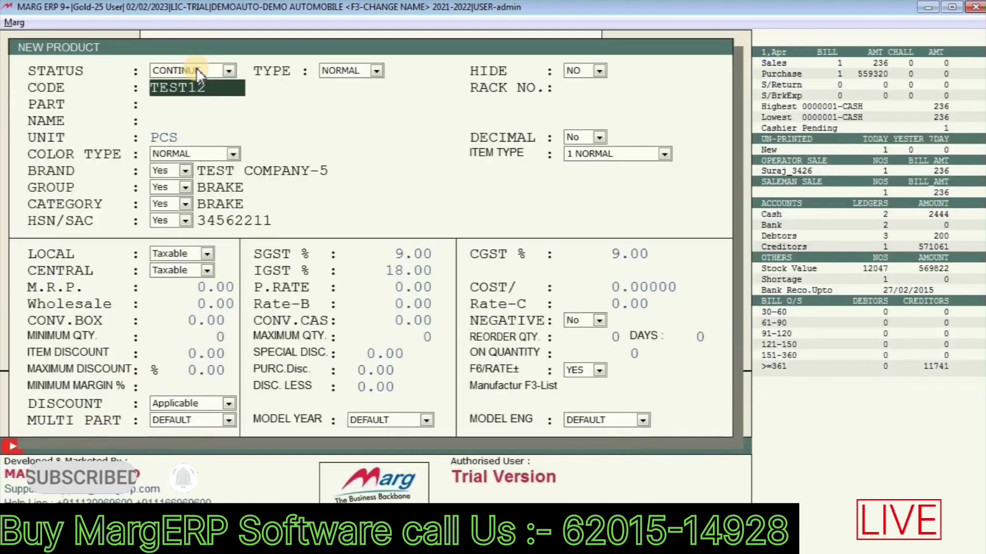
{"action": "key", "text": "Return"}
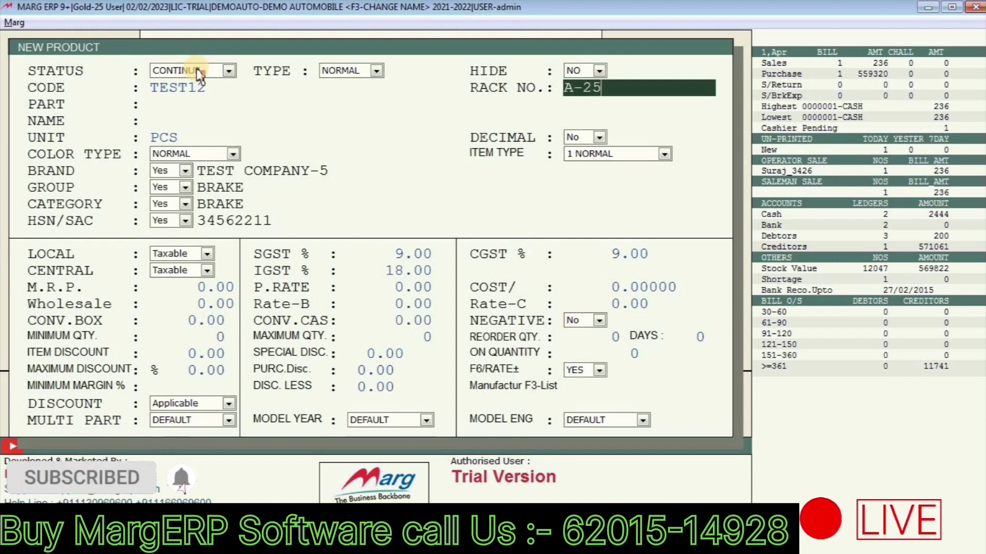
{"action": "key", "text": "Return"}
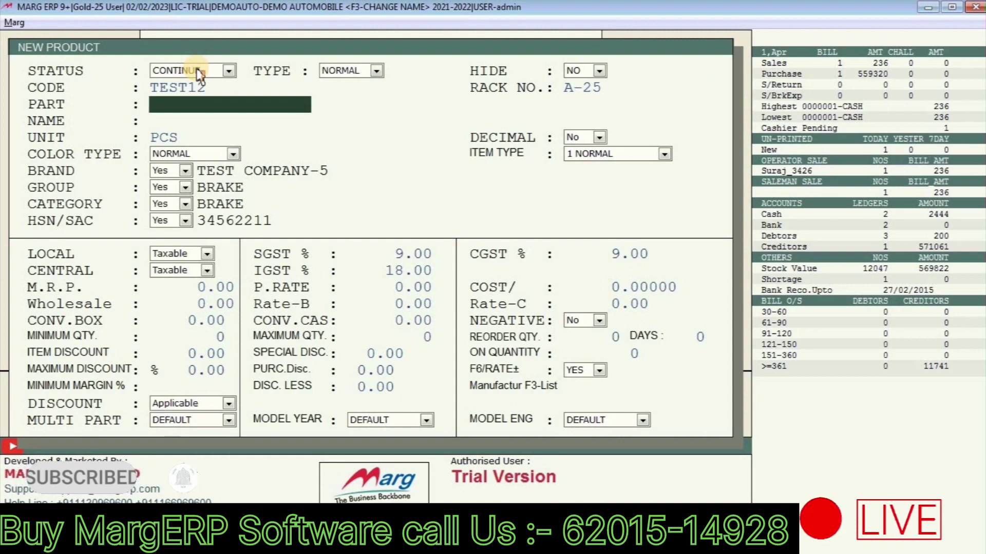
{"action": "type", "text": "TT"}
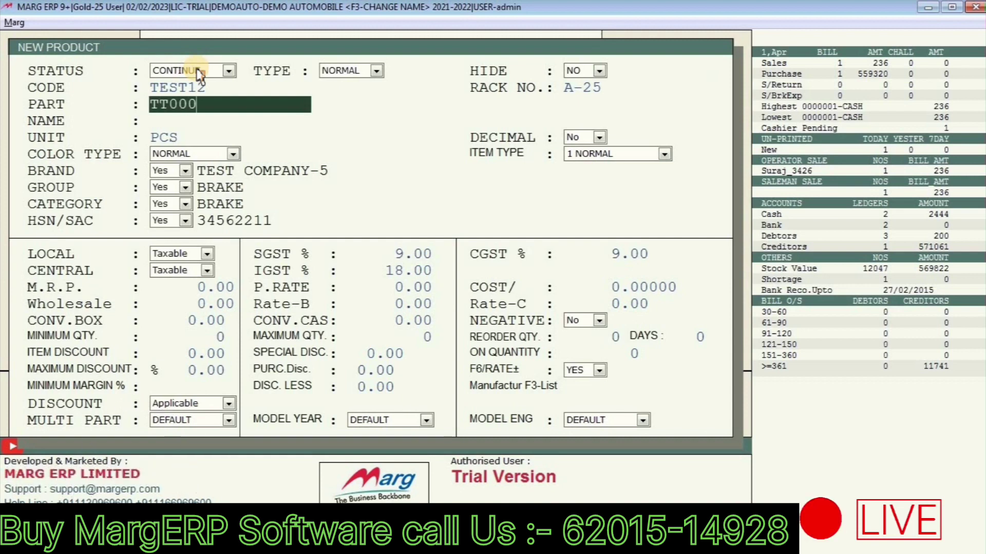
{"action": "type", "text": "0001"}
{"action": "key", "text": "Return"}
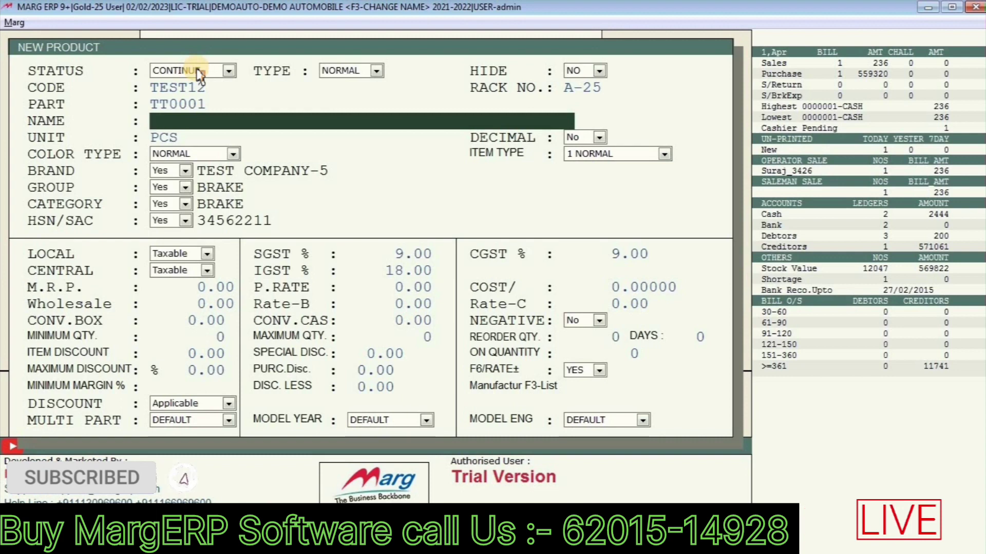
{"action": "type", "text": "JUPITAR MU"}
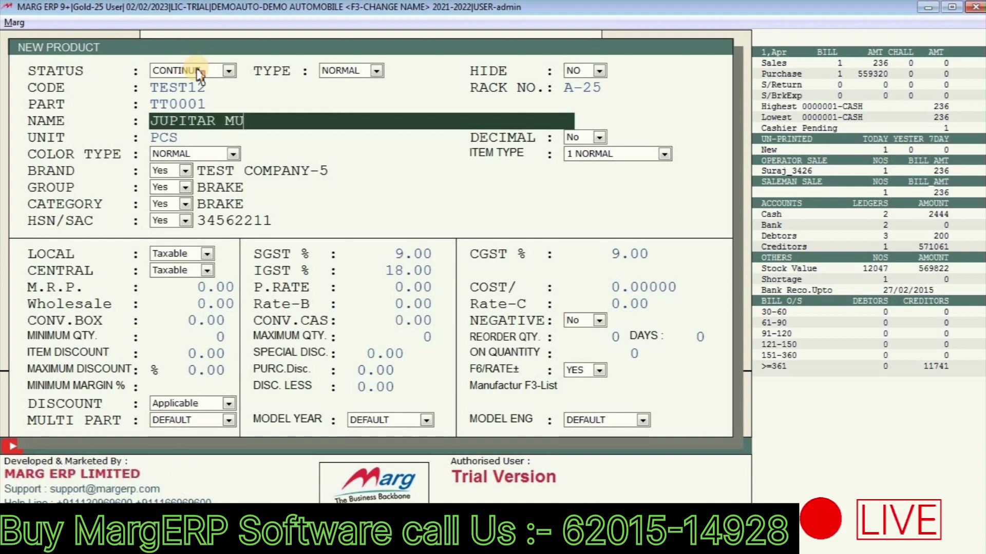
{"action": "type", "text": "DGUARD"}
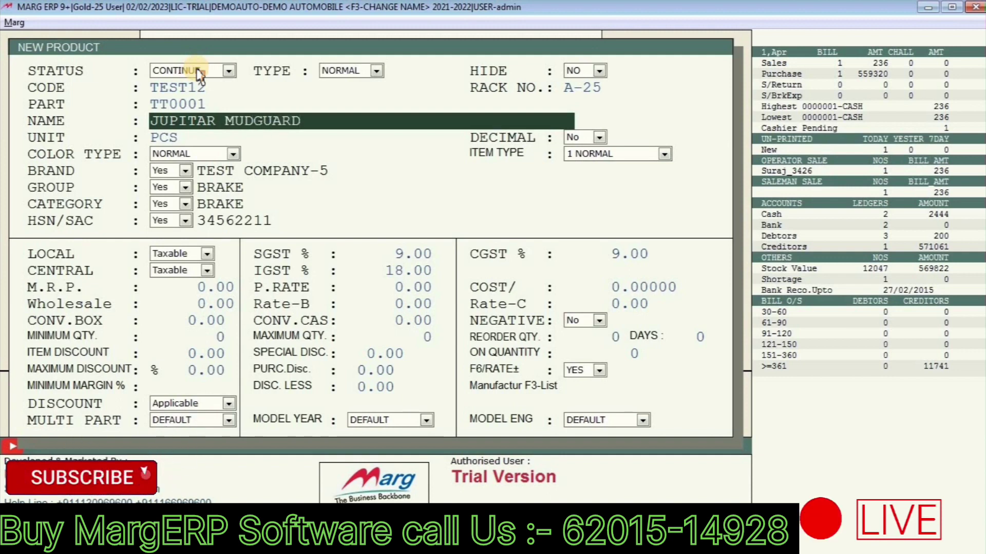
{"action": "key", "text": "Return"}
{"action": "key", "text": "Return"}
{"action": "key", "text": "Return"}
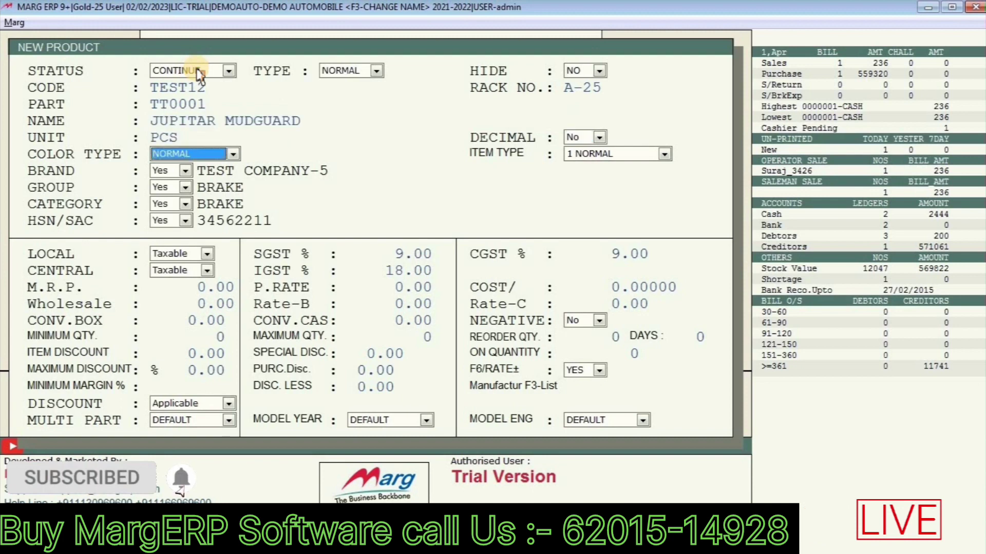
{"action": "key", "text": "Return"}
{"action": "key", "text": "Return"}
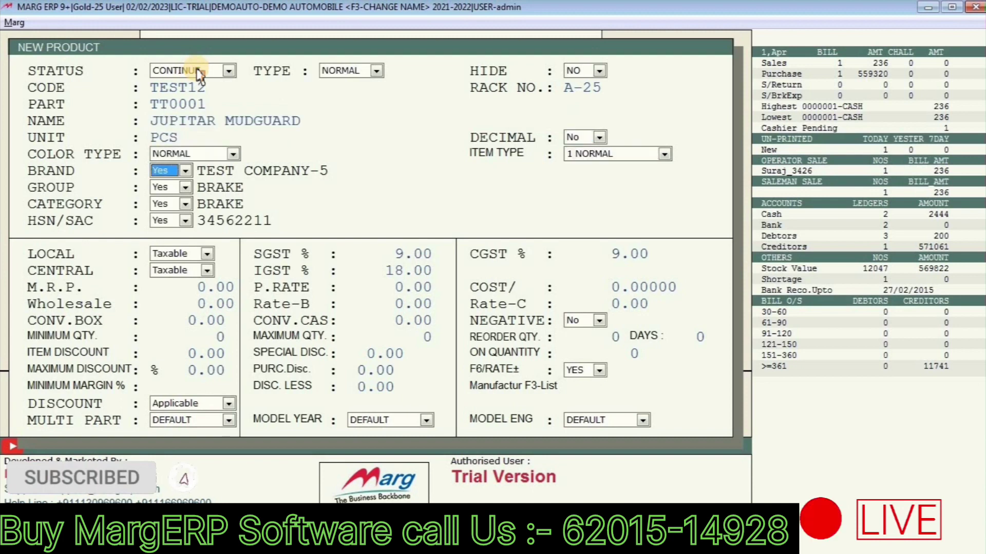
{"action": "key", "text": "Return"}
Step: Browse the brand list and search it for TS
{"action": "key", "text": "Up"}
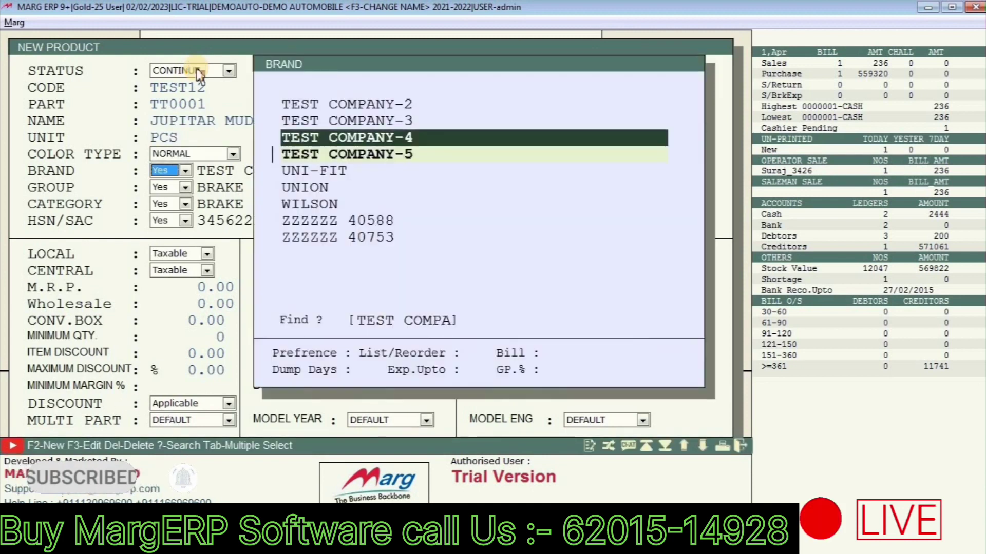
{"action": "key", "text": "Up"}
{"action": "key", "text": "Up"}
{"action": "key", "text": "Up"}
{"action": "key", "text": "Page_Up"}
{"action": "key", "text": "Page_Up"}
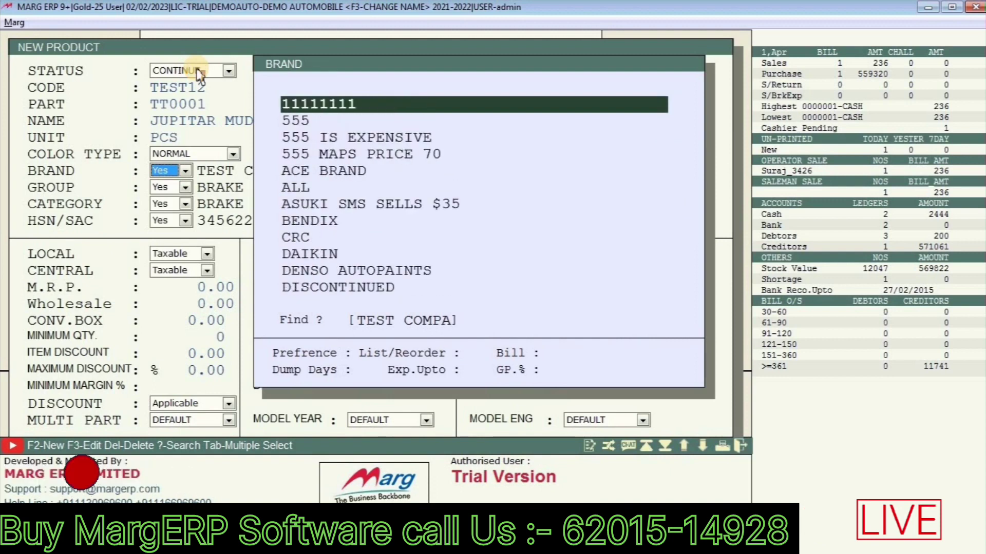
{"action": "key", "text": "Down"}
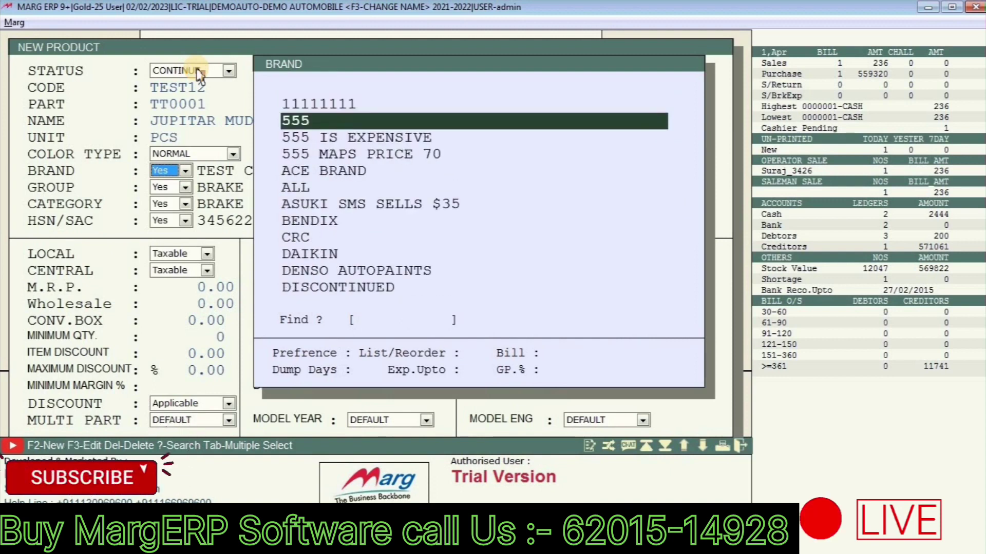
{"action": "type", "text": "TS"}
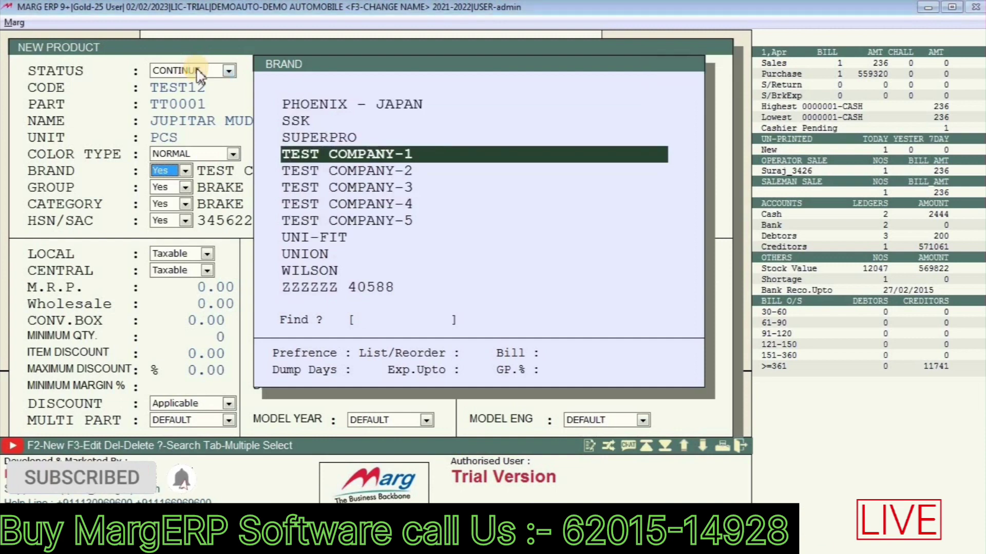
Step: Add and save a new brand TVS, then select TVS as the item's brand
{"action": "key", "text": "F2"}
{"action": "type", "text": "TVS"}
{"action": "key", "text": "Return"}
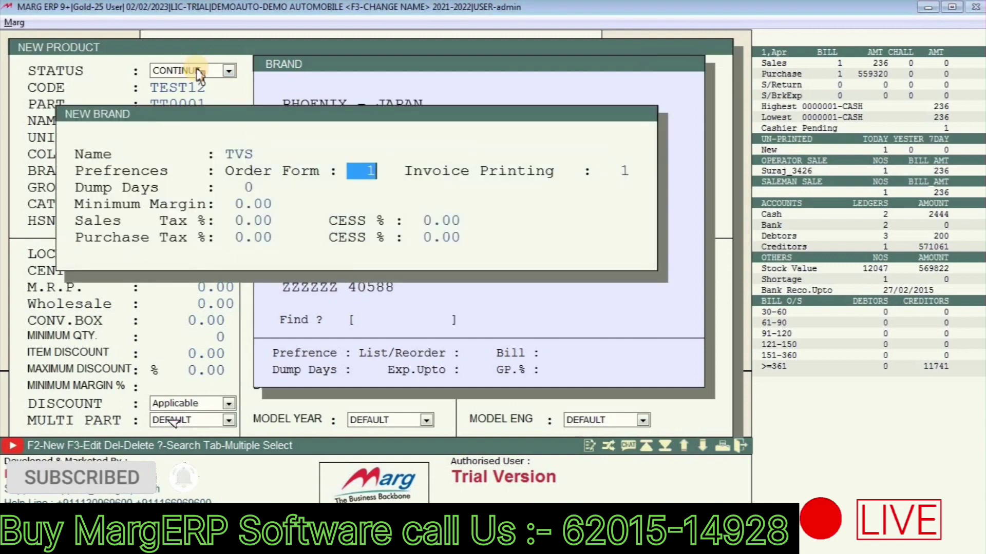
{"action": "key", "text": "Escape"}
{"action": "key", "text": "Return"}
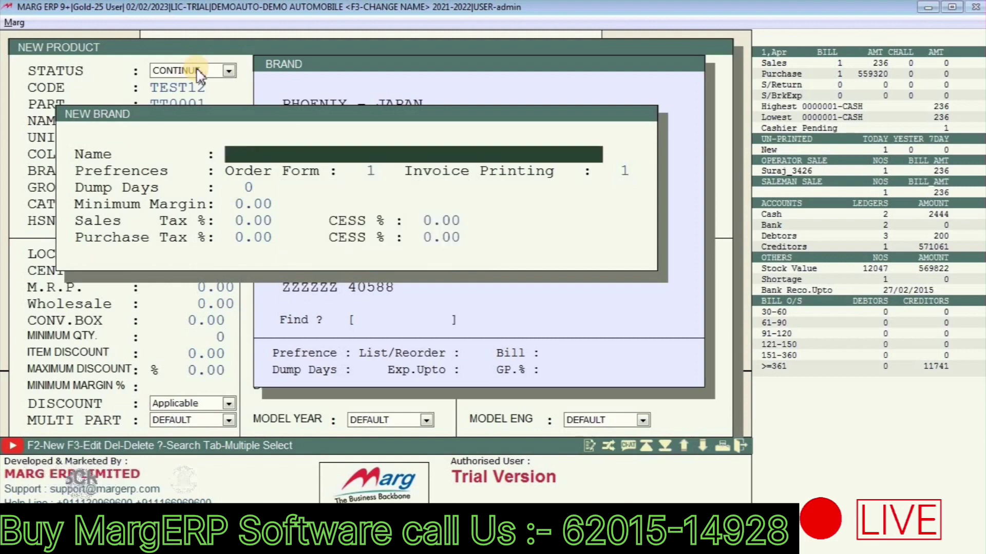
{"action": "key", "text": "Escape"}
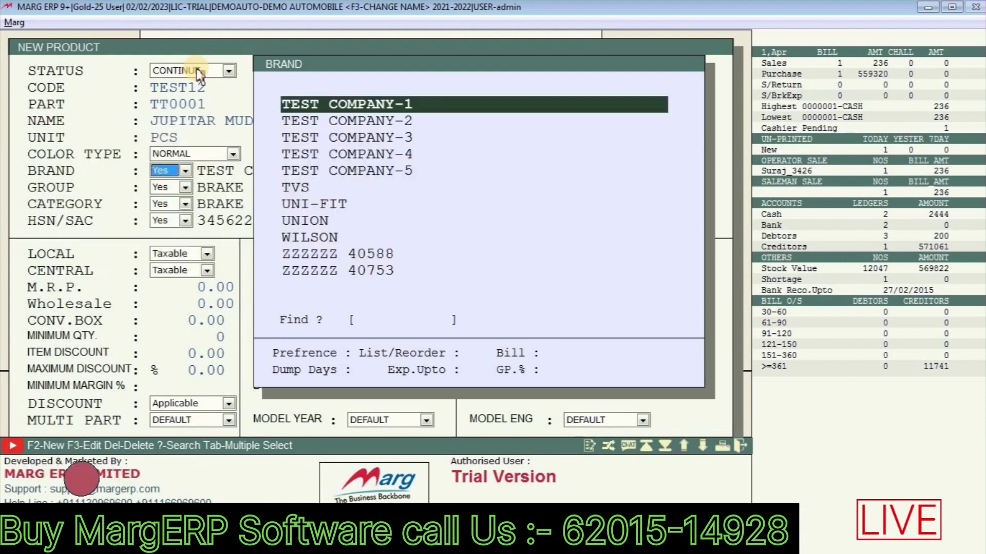
{"action": "type", "text": "TVS"}
{"action": "key", "text": "Return"}
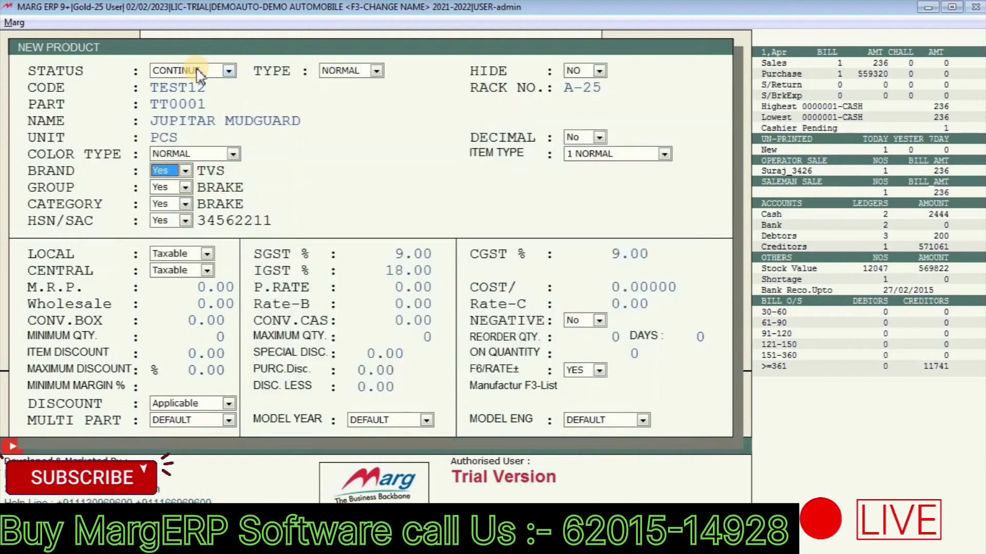
Step: Confirm brand TVS, then set SGST to 9 and M.R.P. to 900
{"action": "key", "text": "Return"}
{"action": "key", "text": "Return"}
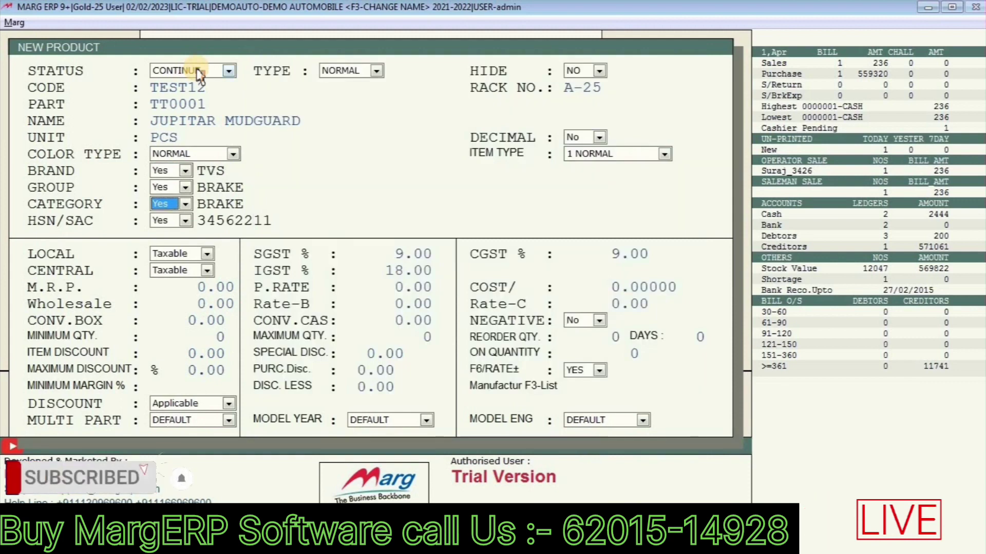
{"action": "key", "text": "Return"}
{"action": "key", "text": "Return"}
{"action": "key", "text": "Return"}
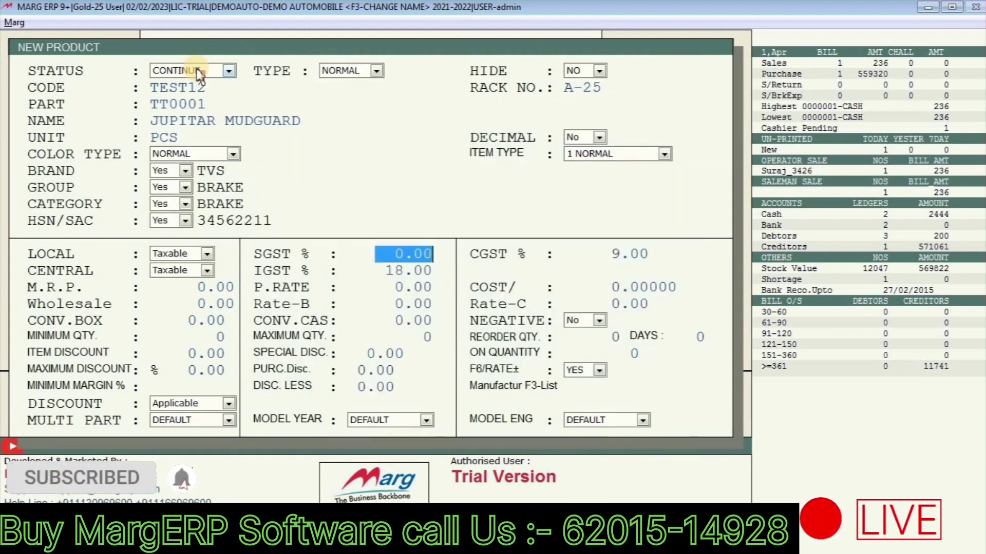
{"action": "type", "text": "9"}
{"action": "key", "text": "Return"}
{"action": "key", "text": "Return"}
{"action": "key", "text": "Return"}
{"action": "key", "text": "Return"}
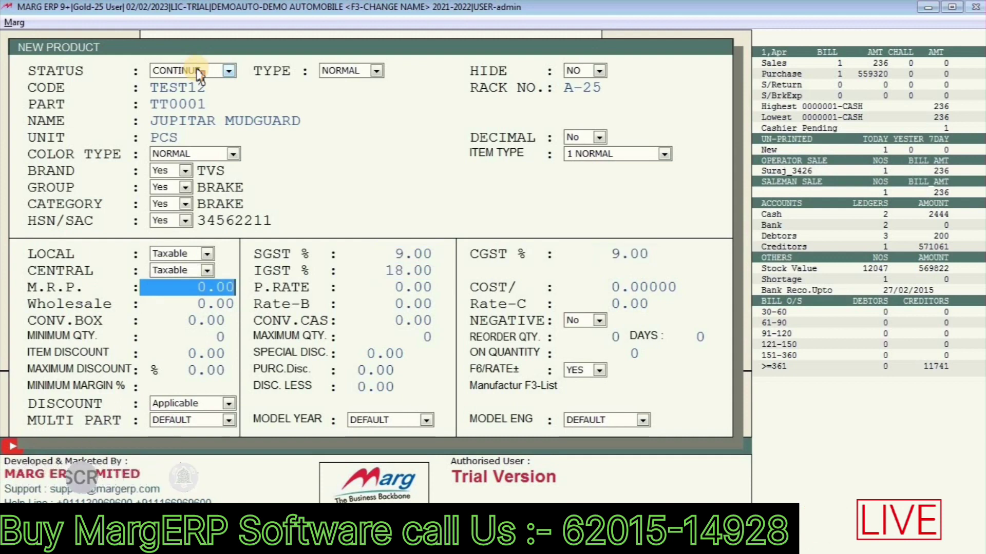
{"action": "type", "text": "900 ."}
{"action": "key", "text": "Return"}
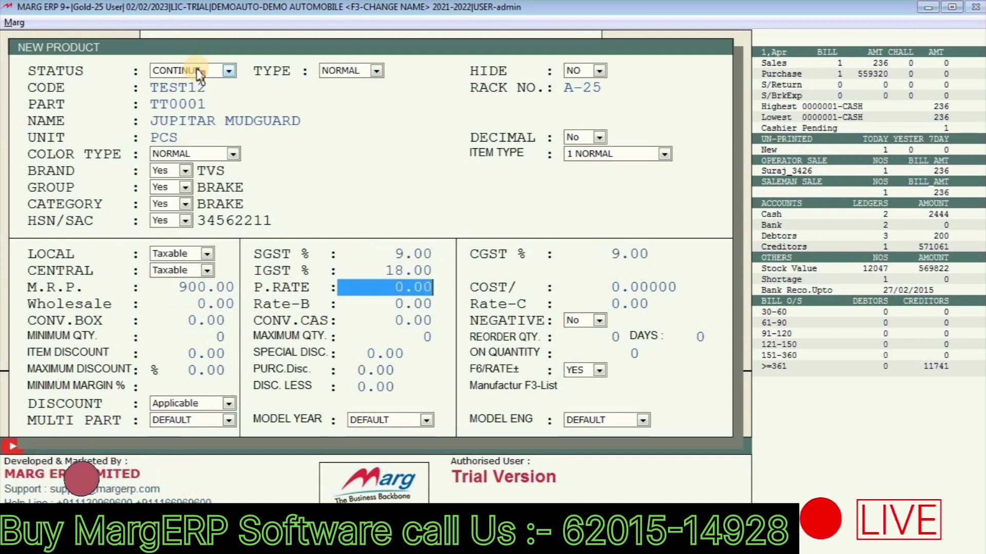
Step: Enter purchase rate 700 and wholesale rate 850, leaving the remaining fields unchanged
{"action": "type", "text": "700"}
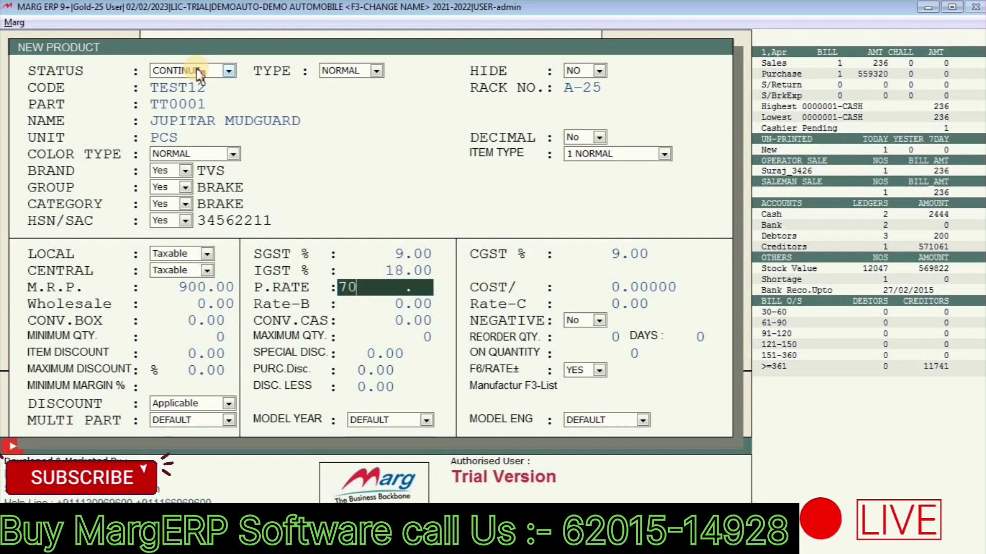
{"action": "key", "text": "Return"}
{"action": "key", "text": "Return"}
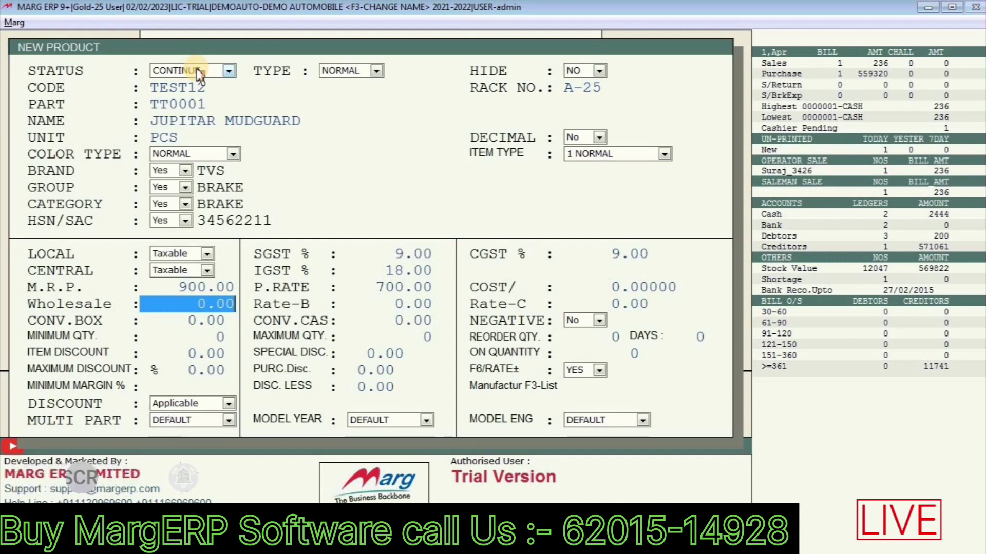
{"action": "type", "text": "850"}
{"action": "key", "text": "Return"}
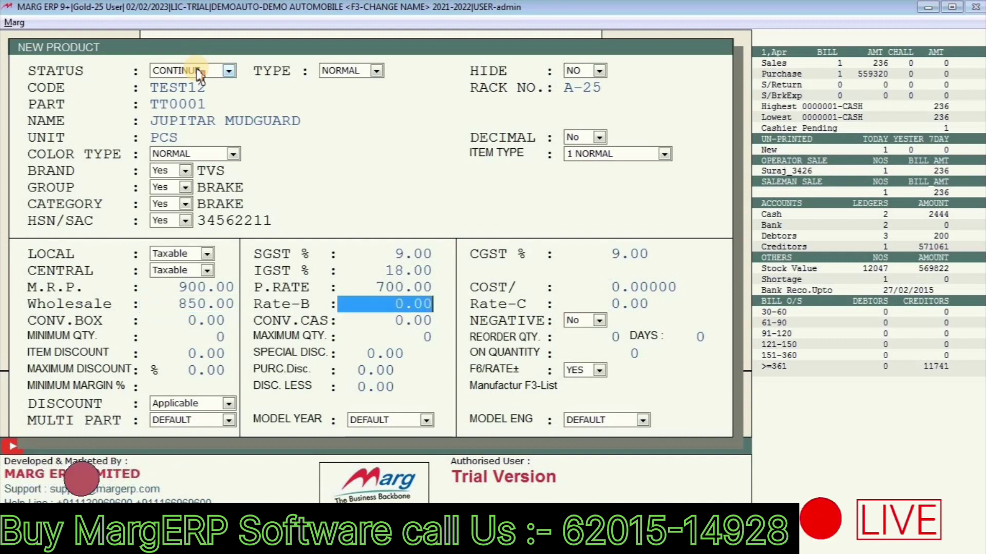
{"action": "key", "text": "Return"}
{"action": "key", "text": "Return"}
{"action": "key", "text": "Return"}
{"action": "key", "text": "Return"}
{"action": "key", "text": "Return"}
{"action": "key", "text": "Return"}
{"action": "key", "text": "Return"}
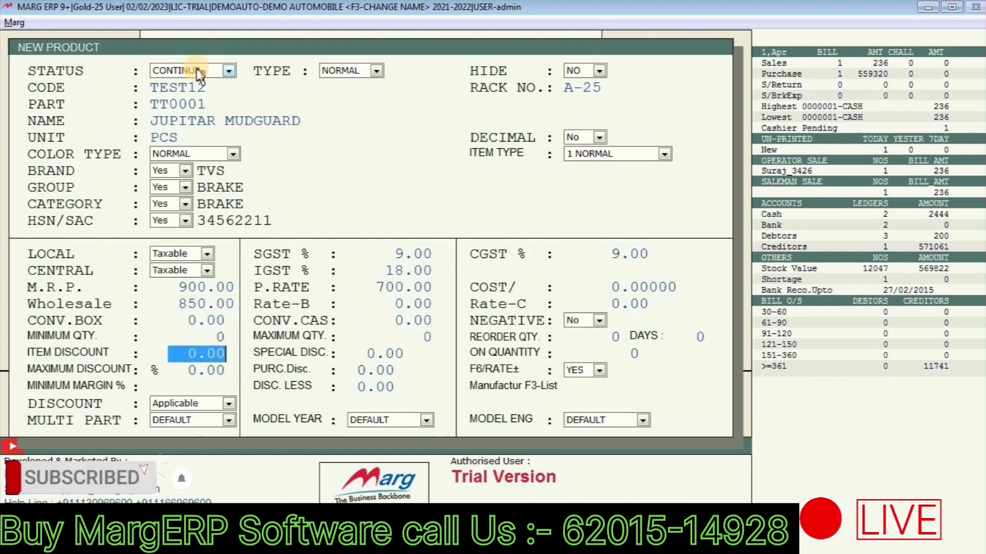
{"action": "key", "text": "Return"}
{"action": "key", "text": "Return"}
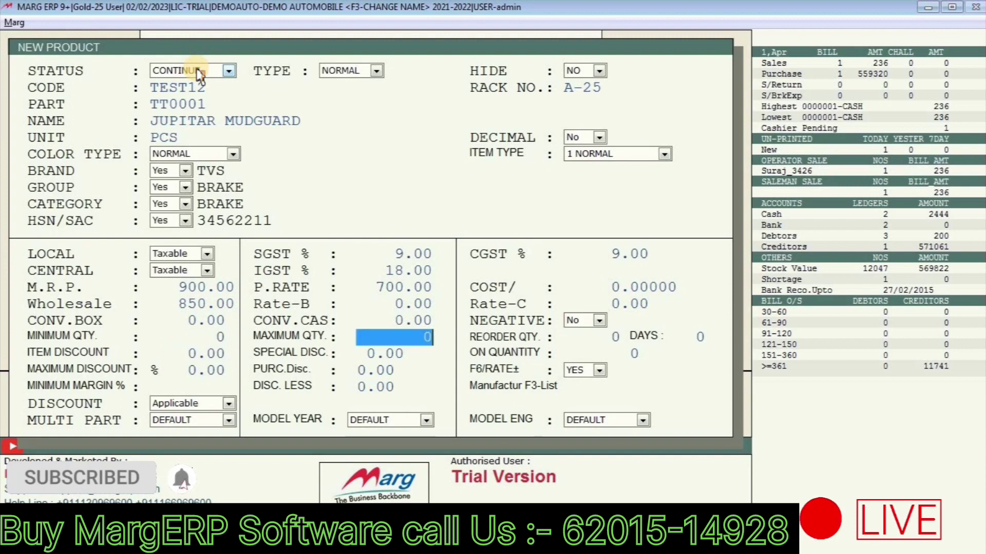
{"action": "key", "text": "Return"}
{"action": "key", "text": "Return"}
{"action": "key", "text": "Return"}
{"action": "key", "text": "Return"}
{"action": "key", "text": "Return"}
{"action": "key", "text": "Return"}
{"action": "key", "text": "Return"}
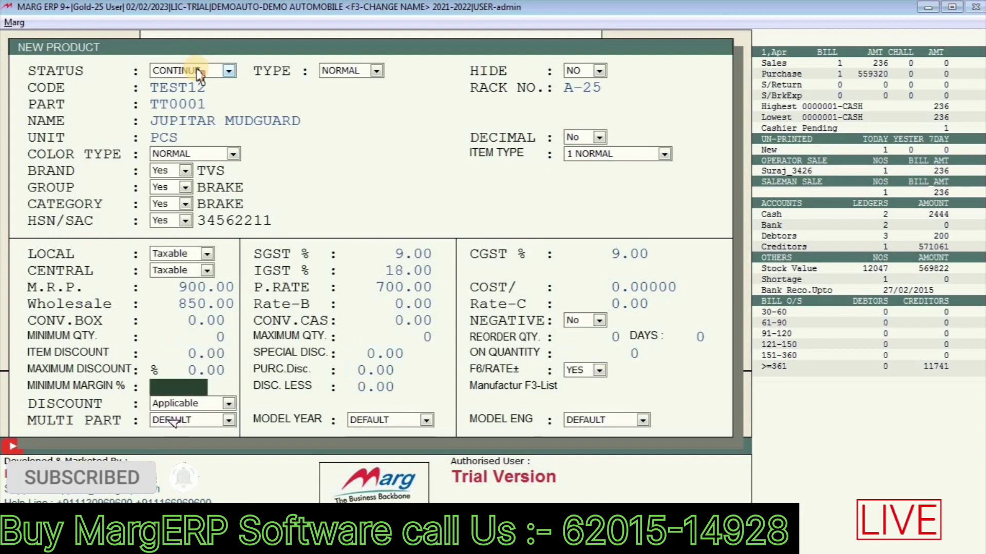
Step: Set MULTI PART, MODEL YEAR and MODEL ENG to YES and bring up the save prompt
{"action": "key", "text": "Return"}
{"action": "key", "text": "Return"}
{"action": "key", "text": "Return"}
{"action": "key", "text": "Return"}
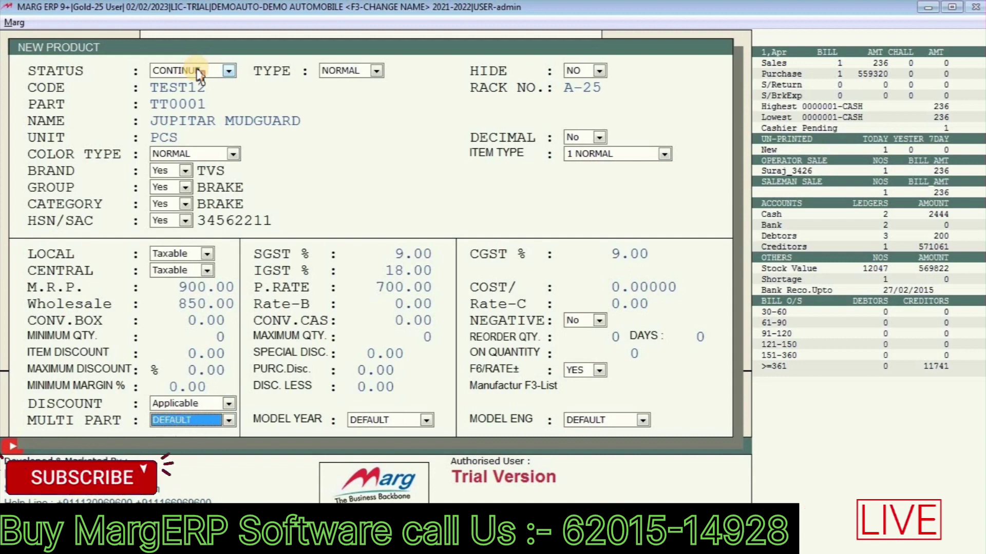
{"action": "key", "text": "alt+Down"}
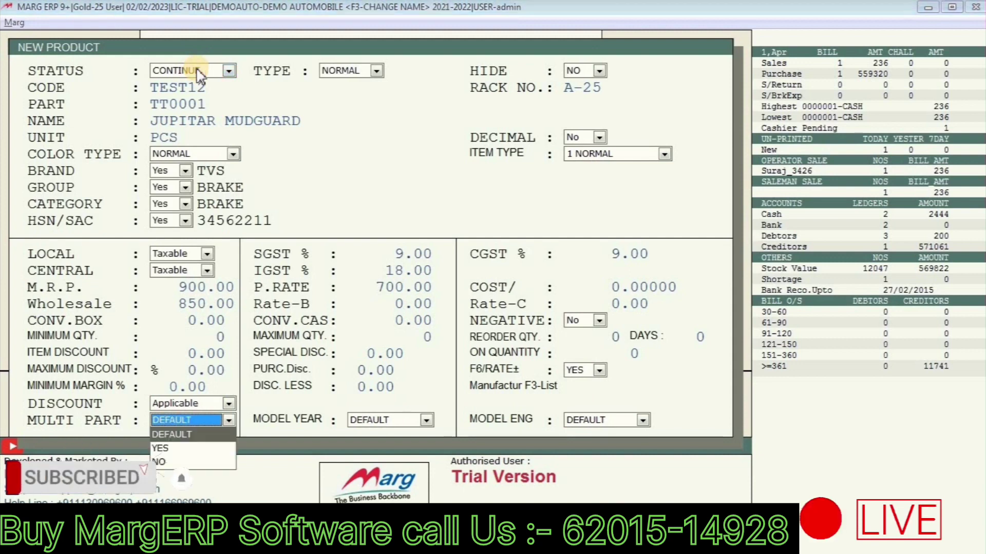
{"action": "key", "text": "Down"}
{"action": "key", "text": "Down"}
{"action": "key", "text": "Return"}
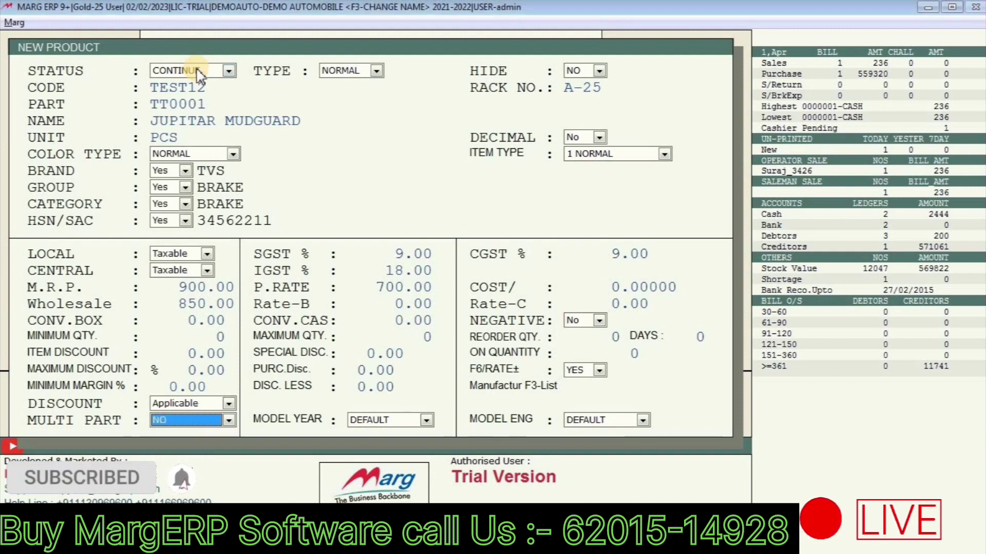
{"action": "key", "text": "Return"}
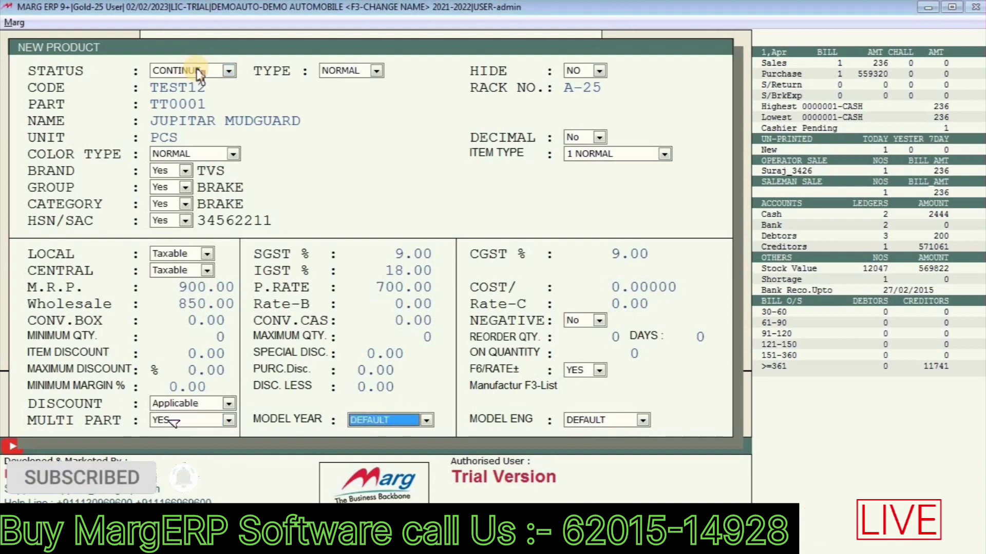
{"action": "key", "text": "alt+Down"}
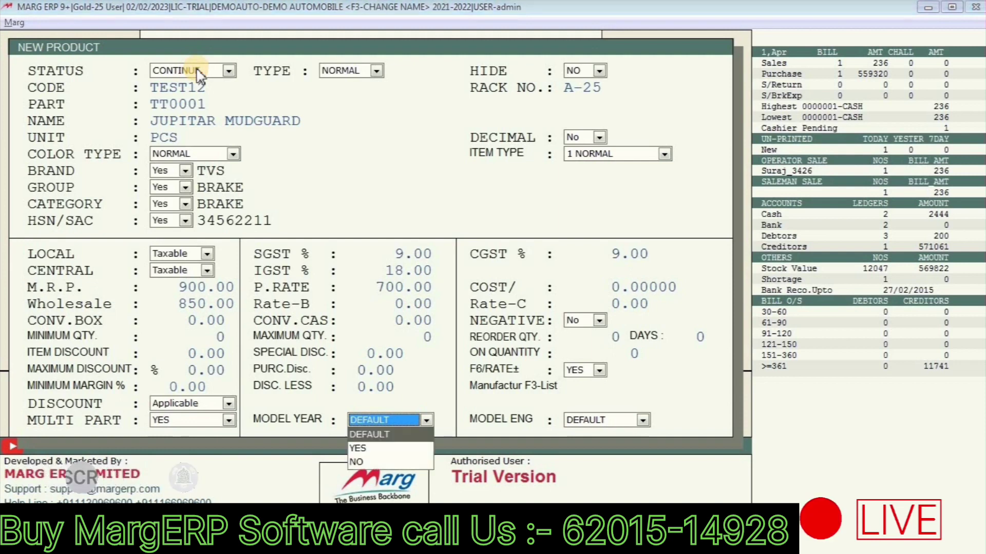
{"action": "key", "text": "Down"}
{"action": "key", "text": "Return"}
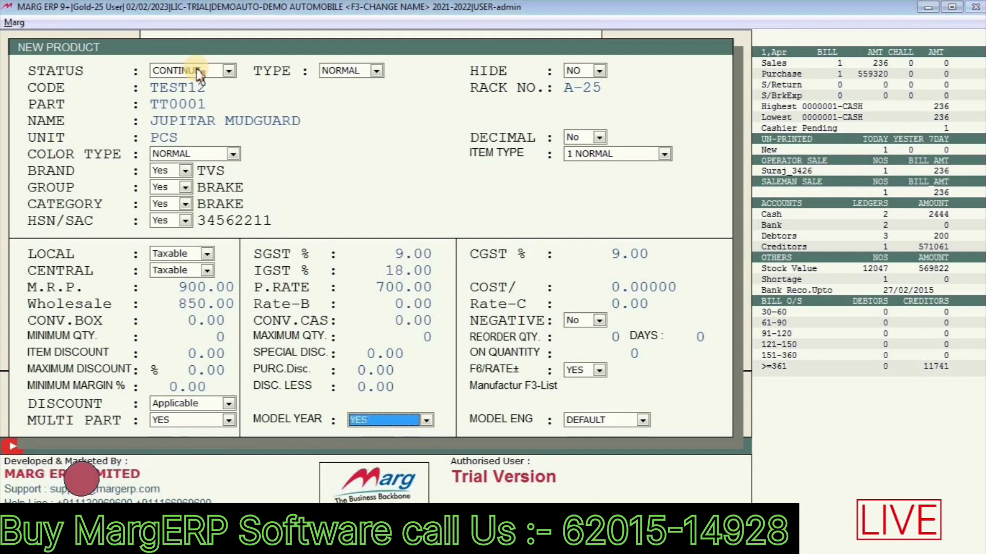
{"action": "key", "text": "Return"}
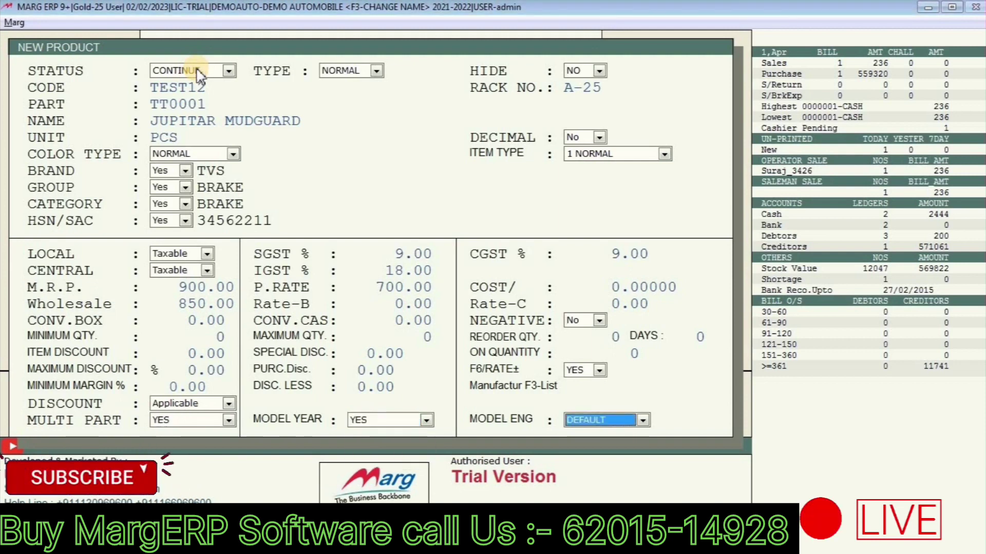
{"action": "key", "text": "Return"}
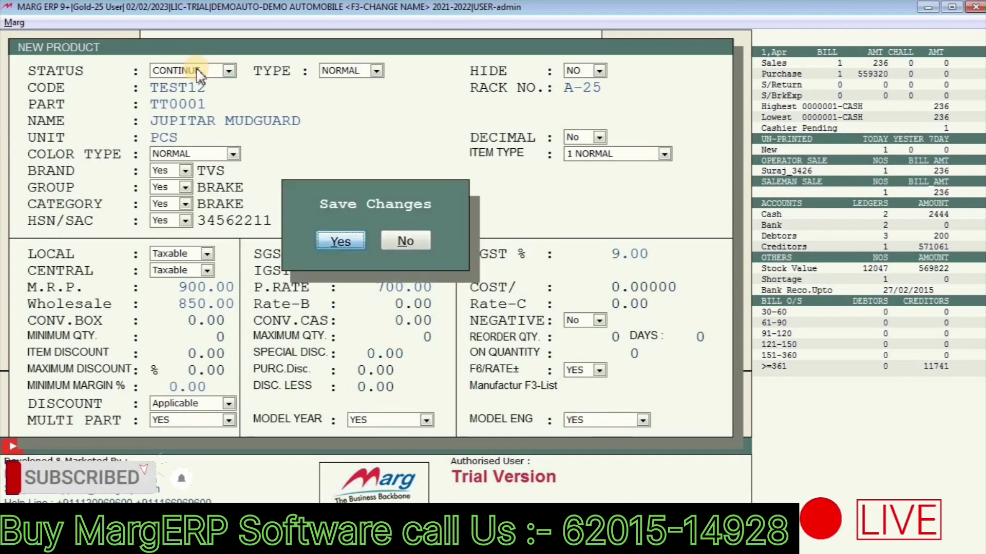
Step: Confirm saving, skip the Multi Part list, and tick model years 1 TON and 100 SERIES
{"action": "key", "text": "Return"}
{"action": "key", "text": "Down"}
{"action": "key", "text": "Down"}
{"action": "key", "text": "Down"}
{"action": "key", "text": "Down"}
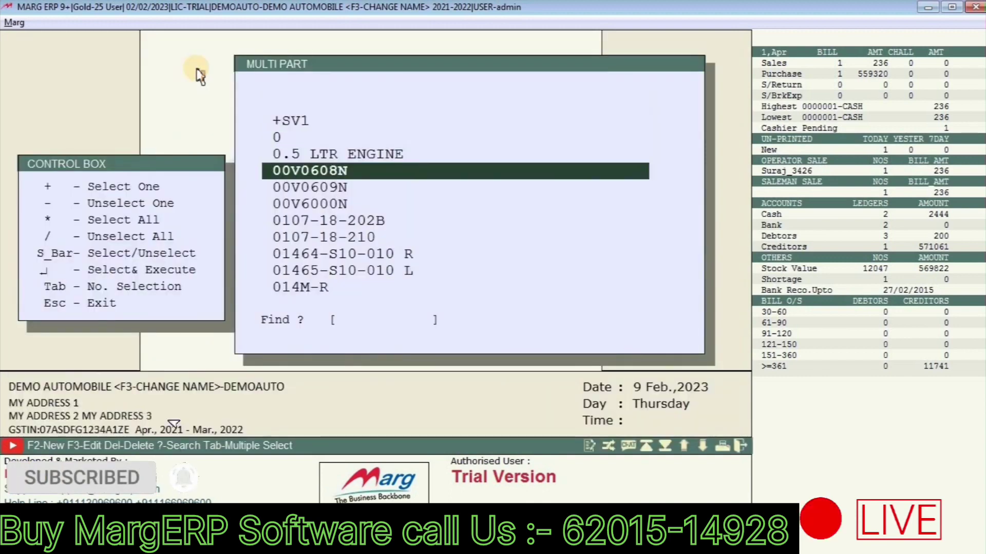
{"action": "key", "text": "Down"}
{"action": "key", "text": "Return"}
{"action": "key", "text": "Return"}
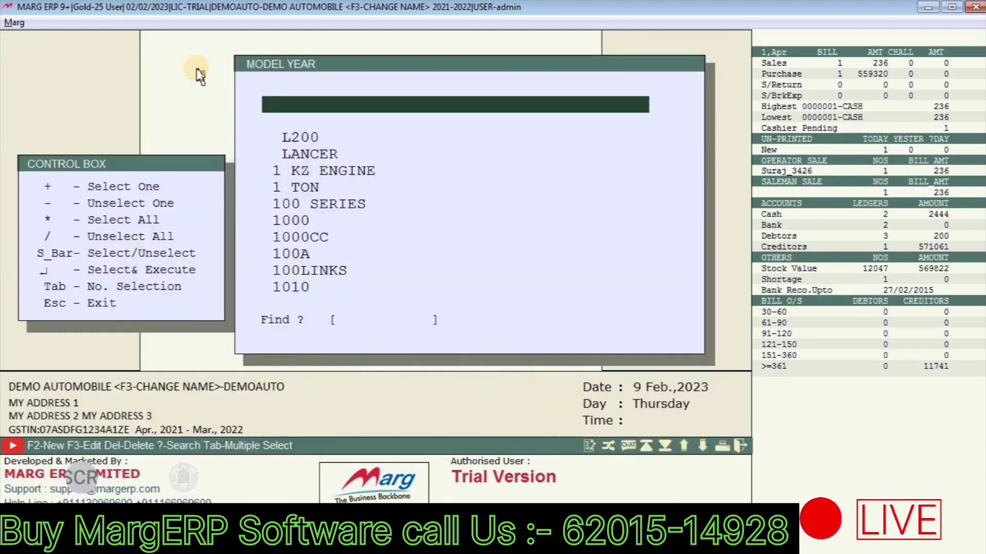
{"action": "key", "text": "Down"}
{"action": "key", "text": "Down"}
{"action": "key", "text": "Down"}
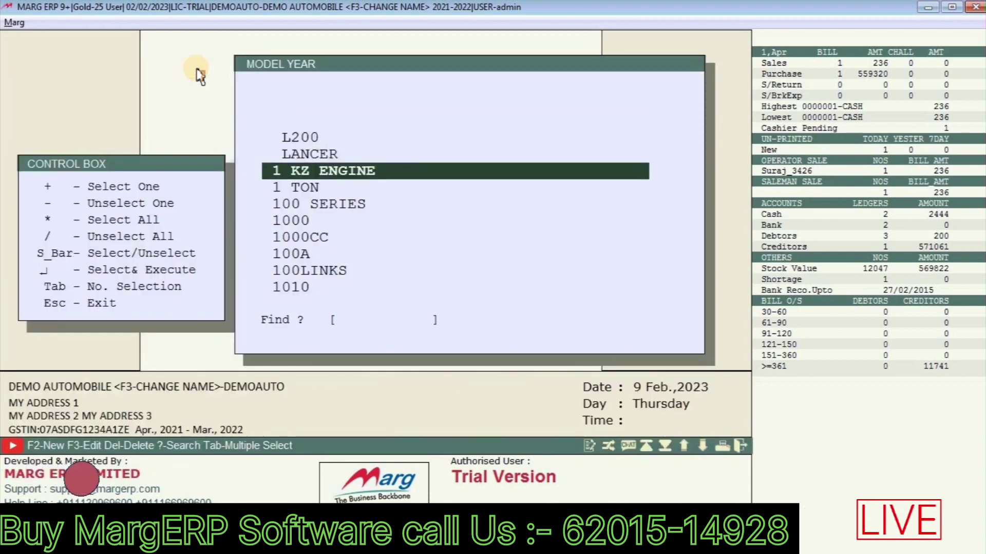
{"action": "key", "text": "Down"}
{"action": "key", "text": "space"}
{"action": "key", "text": "space"}
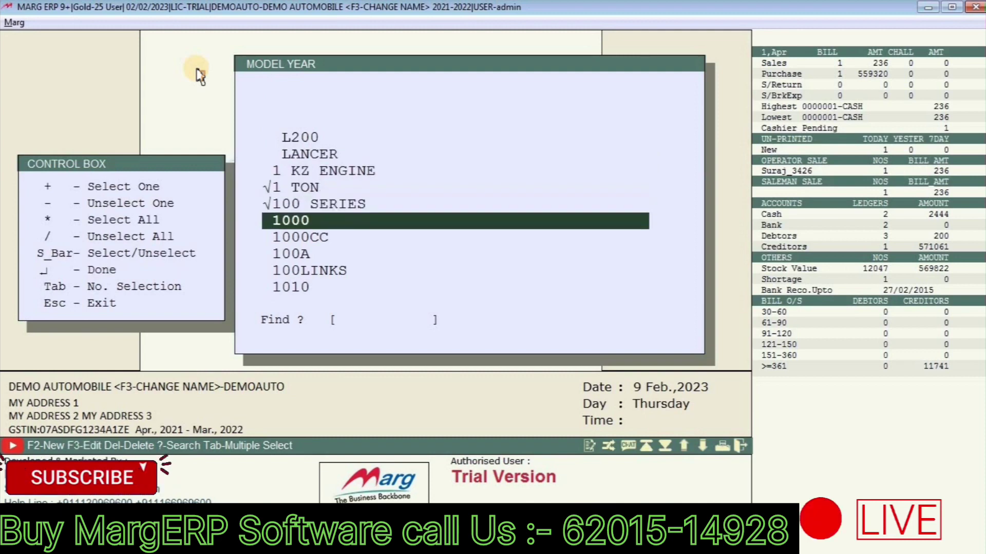
{"action": "key", "text": "Up"}
{"action": "key", "text": "Return"}
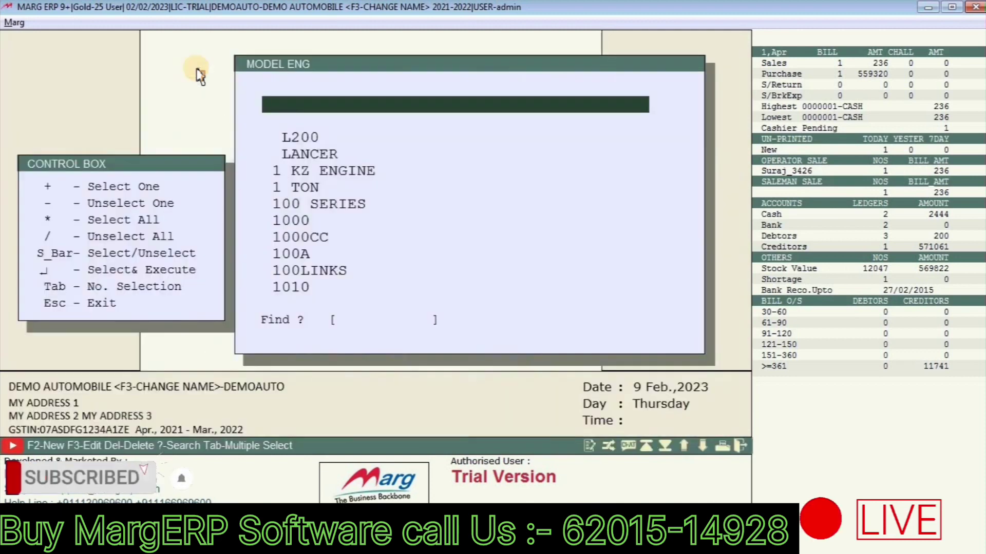
Step: Tick model engines 1000, 1000CC and 100A, then close the product form
{"action": "key", "text": "Down"}
{"action": "key", "text": "Down"}
{"action": "key", "text": "Down"}
{"action": "key", "text": "Down"}
{"action": "key", "text": "Down"}
{"action": "key", "text": "Down"}
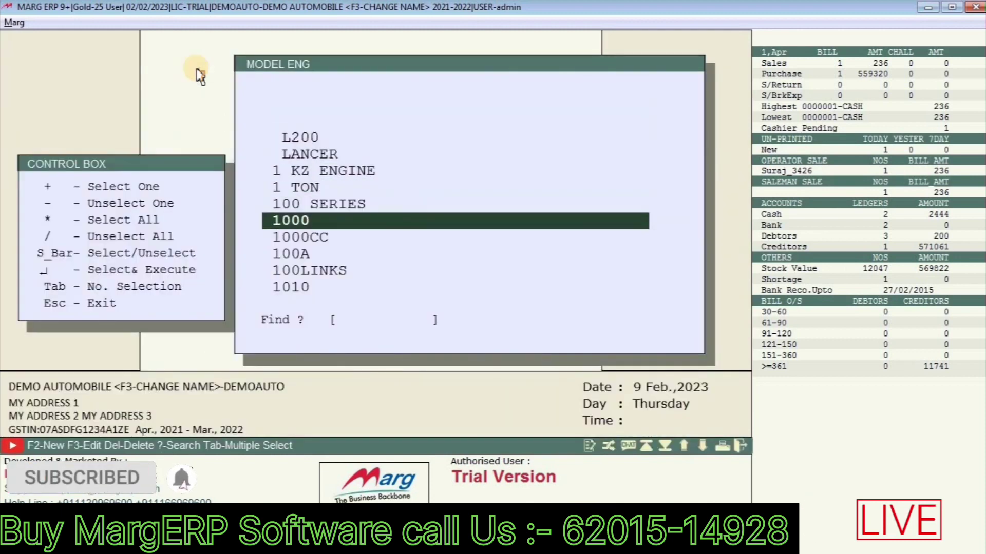
{"action": "key", "text": "space"}
{"action": "key", "text": "space"}
{"action": "key", "text": "space"}
{"action": "key", "text": "Up"}
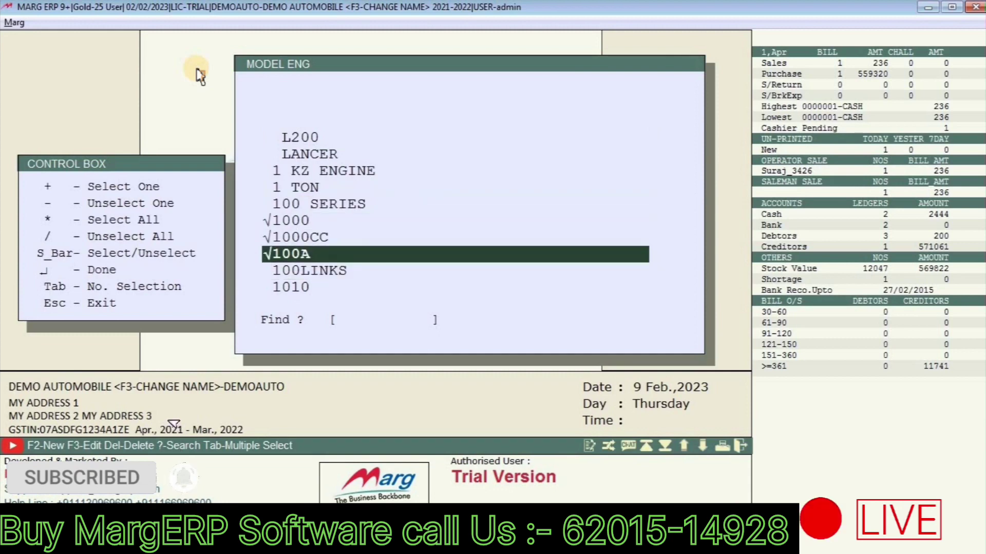
{"action": "key", "text": "Return"}
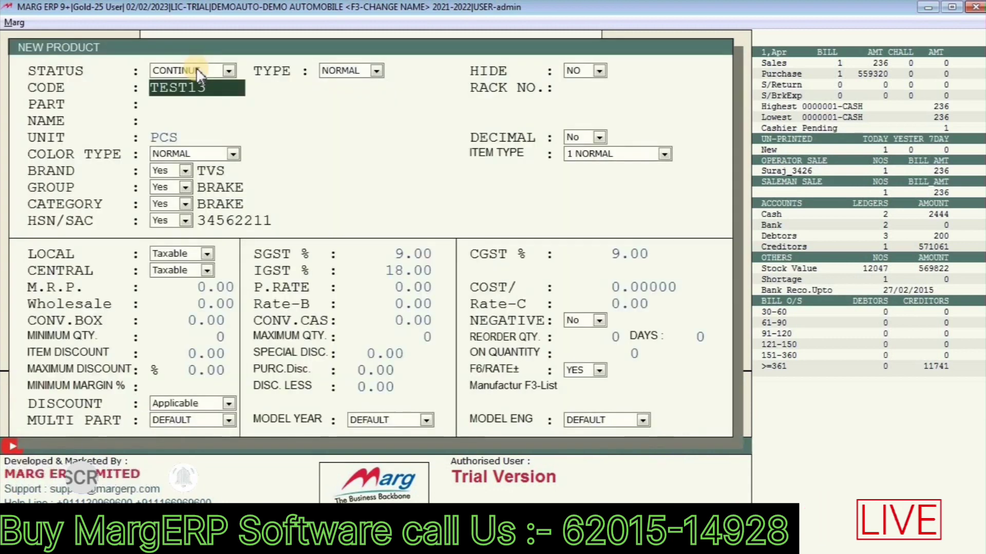
{"action": "key", "text": "Escape"}
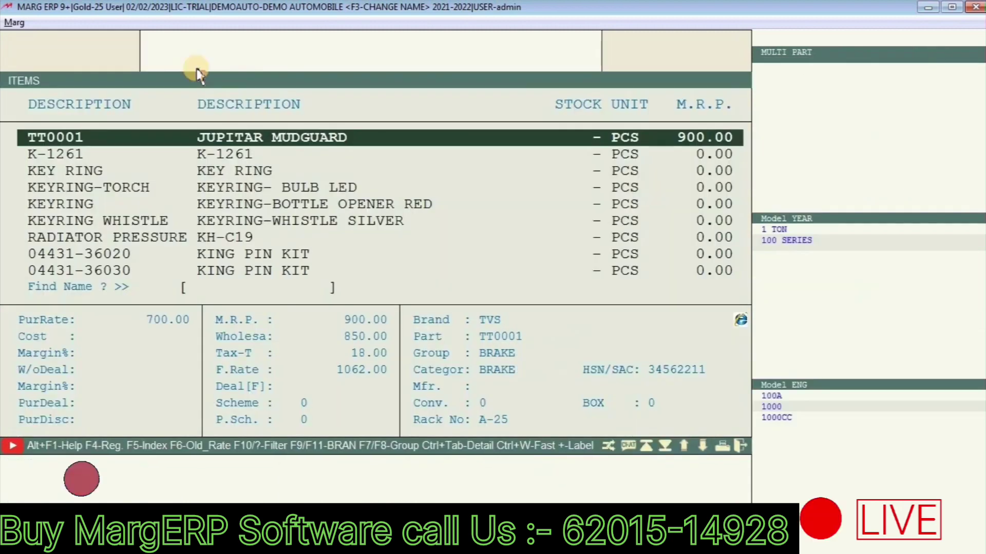
Step: Leave the Items list, reopen Item Master and close it again to reach the dashboard
{"action": "key", "text": "Up"}
{"action": "key", "text": "Down"}
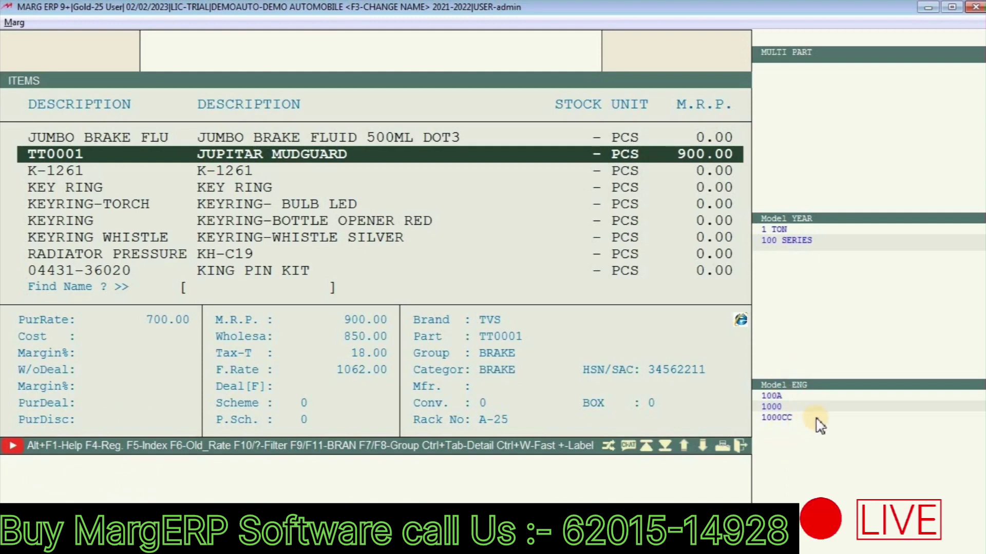
{"action": "key", "text": "Escape"}
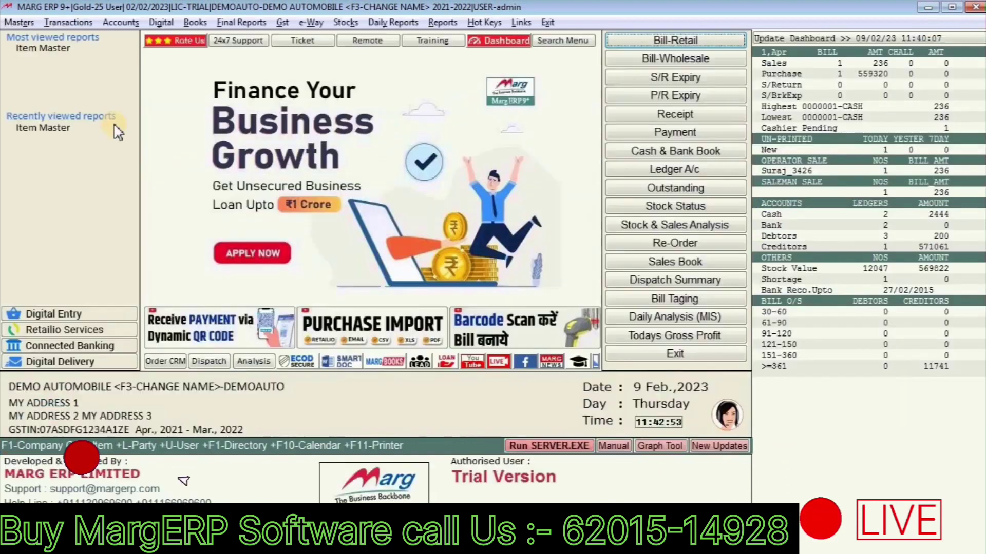
{"action": "left_click", "coordinate": [19, 22]}
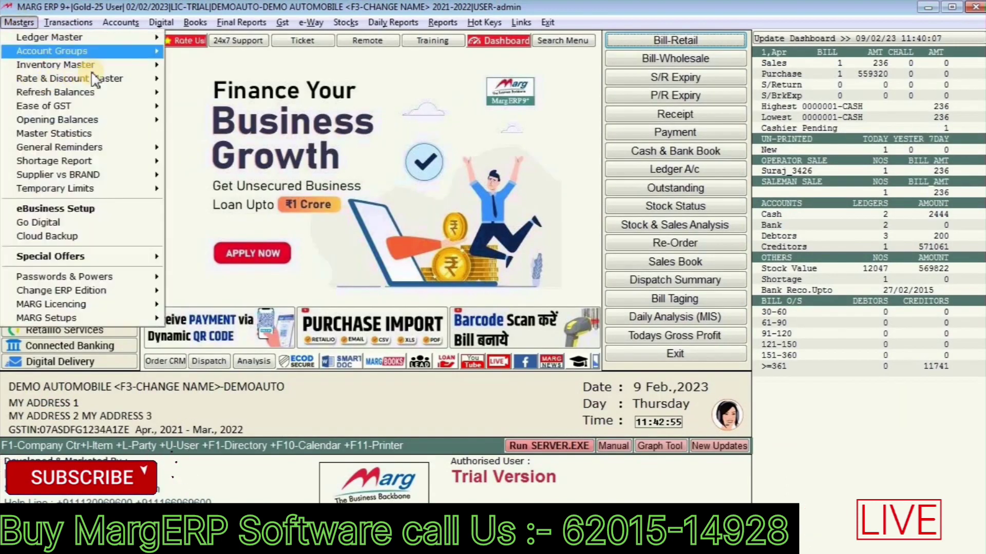
{"action": "mouse_move", "coordinate": [137, 66]}
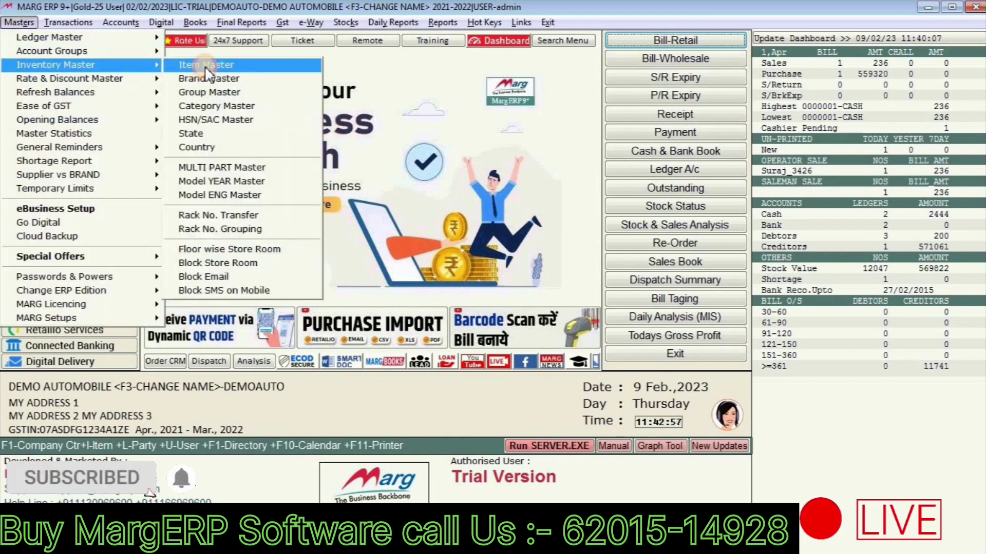
{"action": "left_click", "coordinate": [205, 67]}
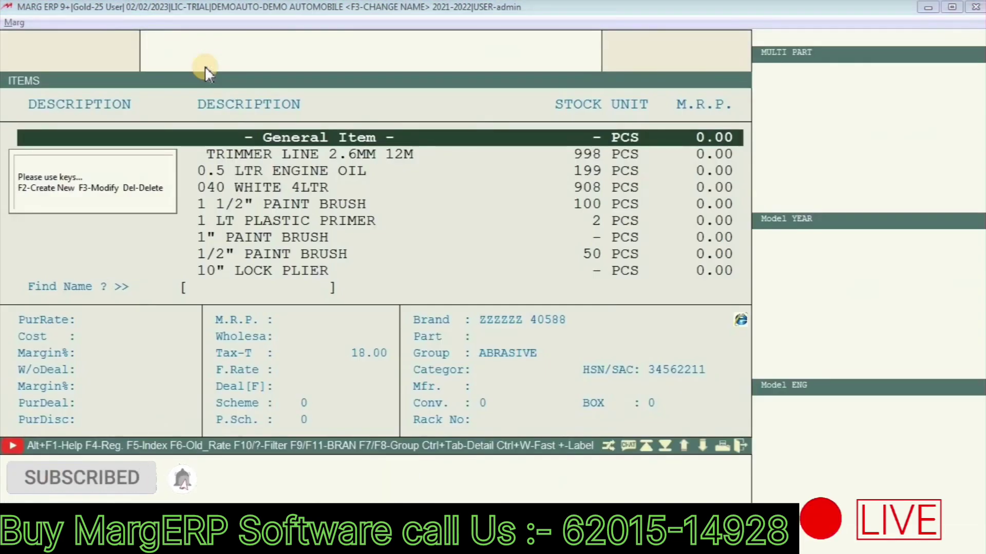
{"action": "key", "text": "Escape"}
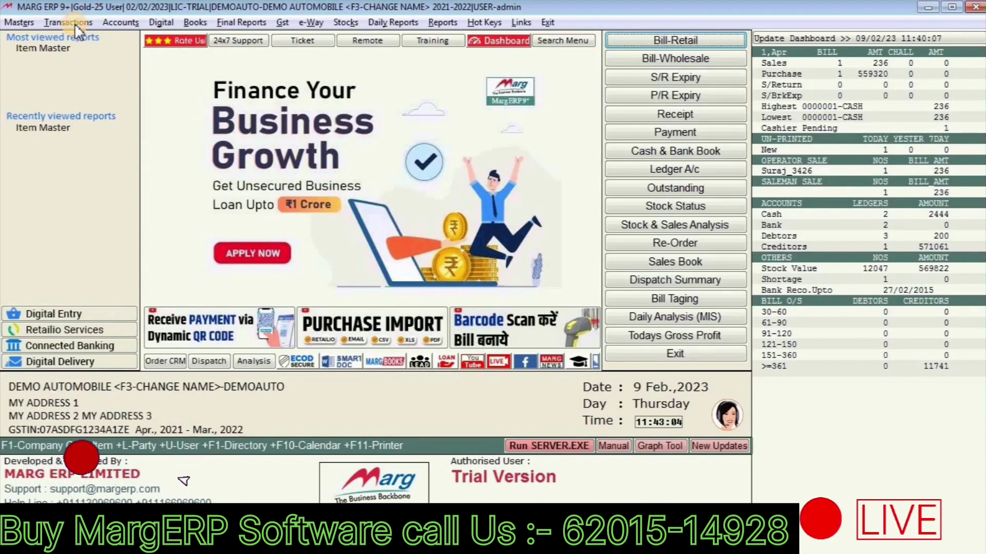
Step: Start a Wholesale purchase bill, accept the date, and browse the party ledgers
{"action": "left_click", "coordinate": [75, 24]}
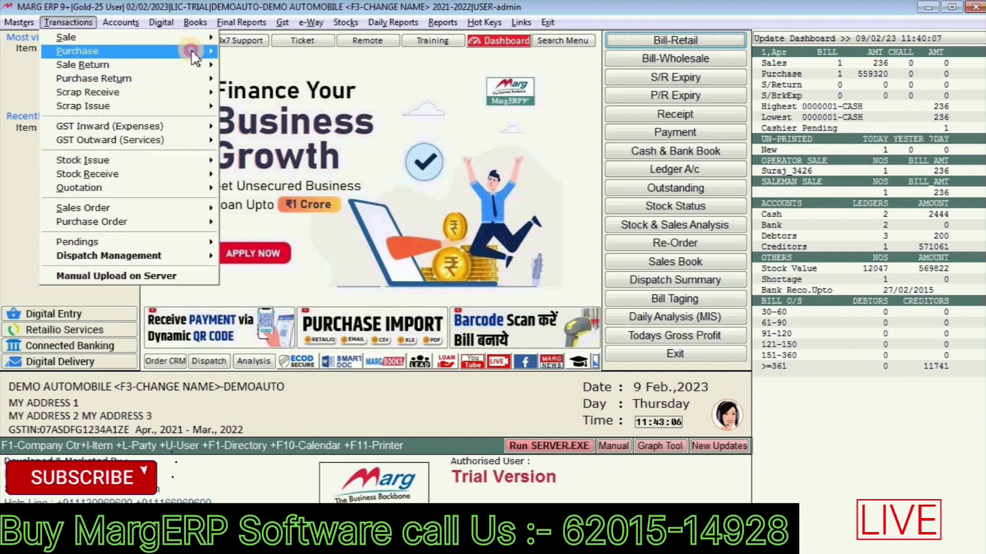
{"action": "mouse_move", "coordinate": [154, 51]}
{"action": "left_click", "coordinate": [260, 56]}
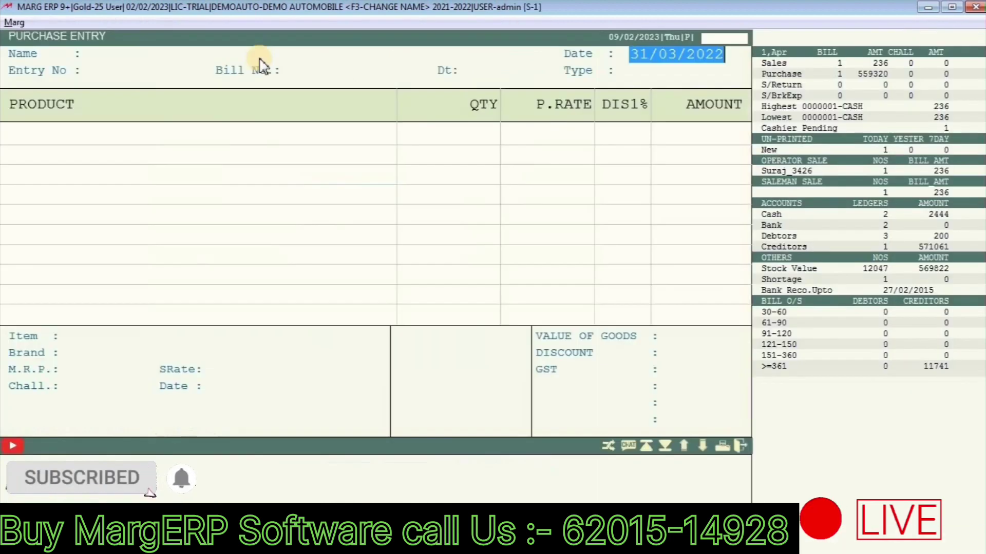
{"action": "key", "text": "Return"}
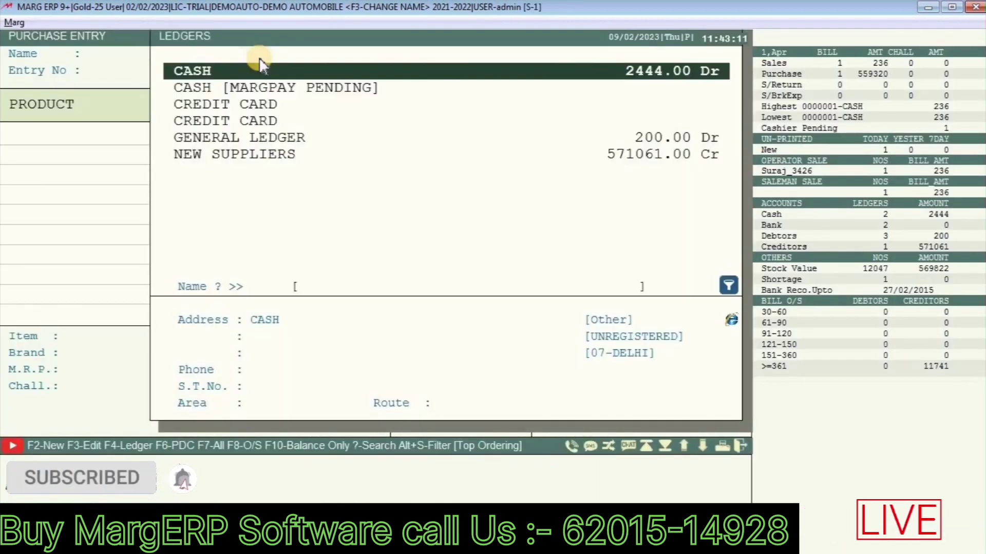
{"action": "key", "text": "Down"}
{"action": "key", "text": "End"}
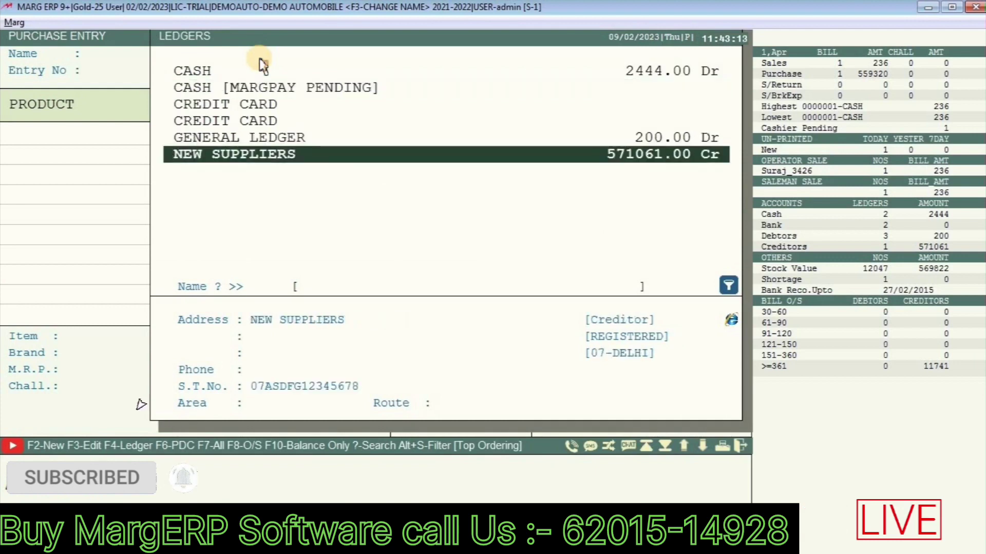
{"action": "key", "text": "Up"}
{"action": "key", "text": "Up"}
{"action": "key", "text": "Up"}
{"action": "key", "text": "Up"}
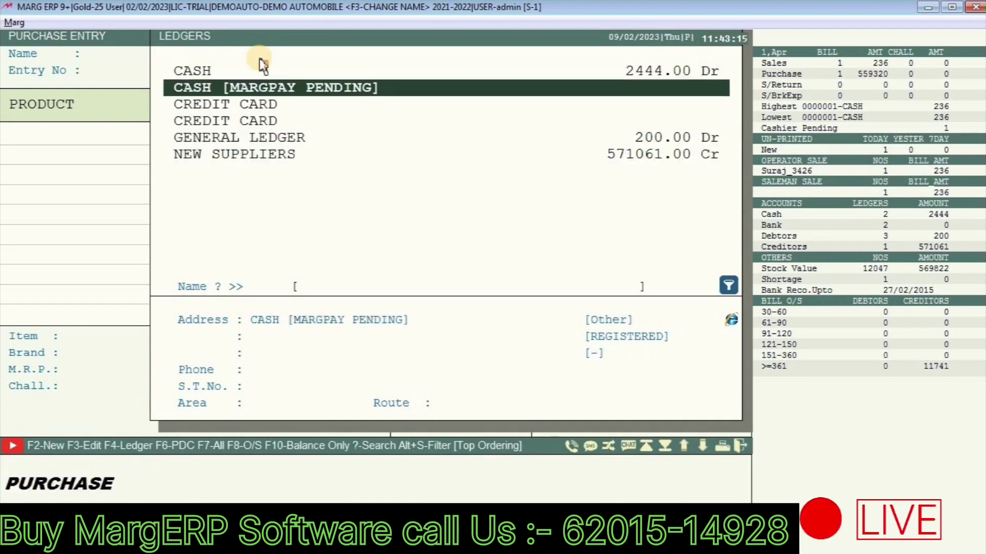
Step: Create and save supplier ledger SHARMA PARTS under Sundry Creditors
{"action": "key", "text": "F2"}
{"action": "key", "text": "Return"}
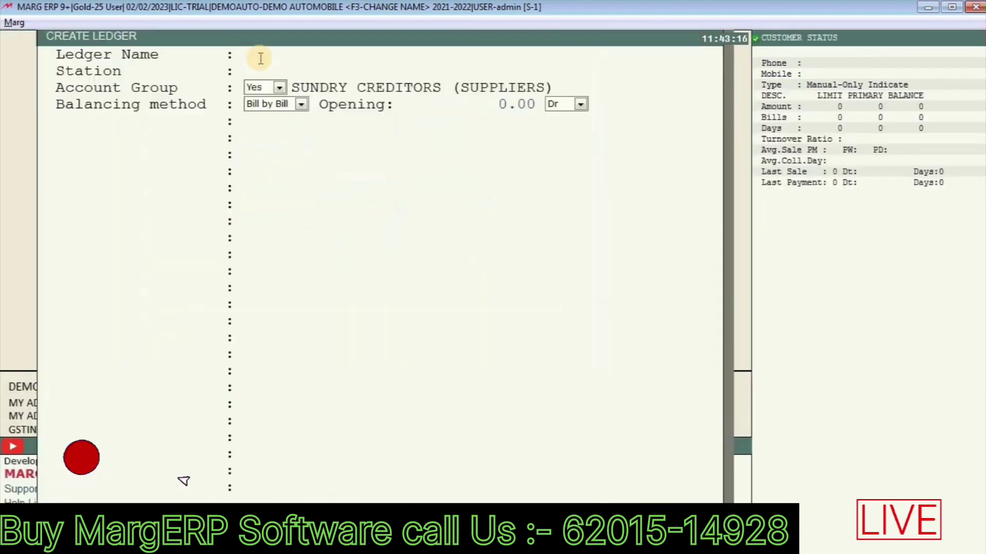
{"action": "type", "text": "SHARNMA"}
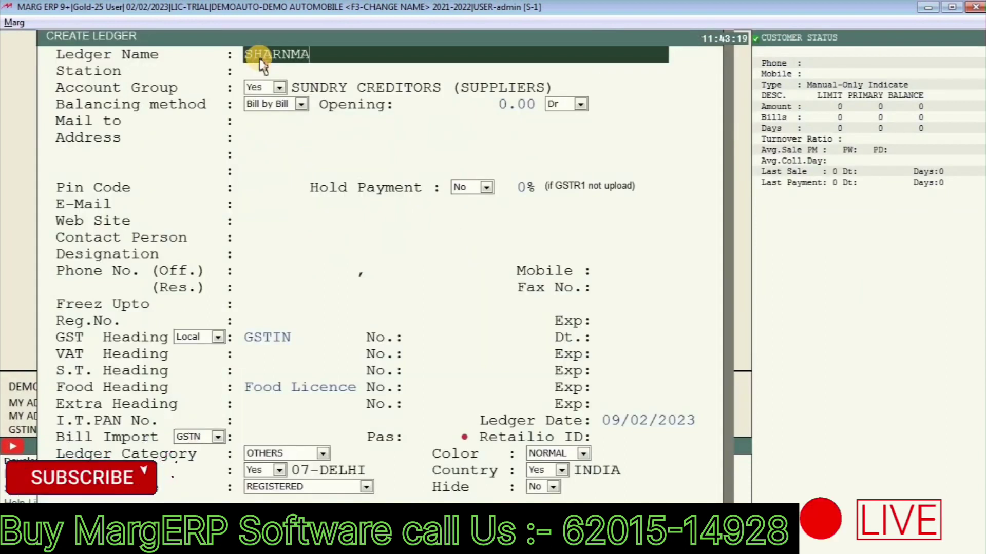
{"action": "key", "text": "BackSpace"}
{"action": "key", "text": "BackSpace"}
{"action": "key", "text": "BackSpace"}
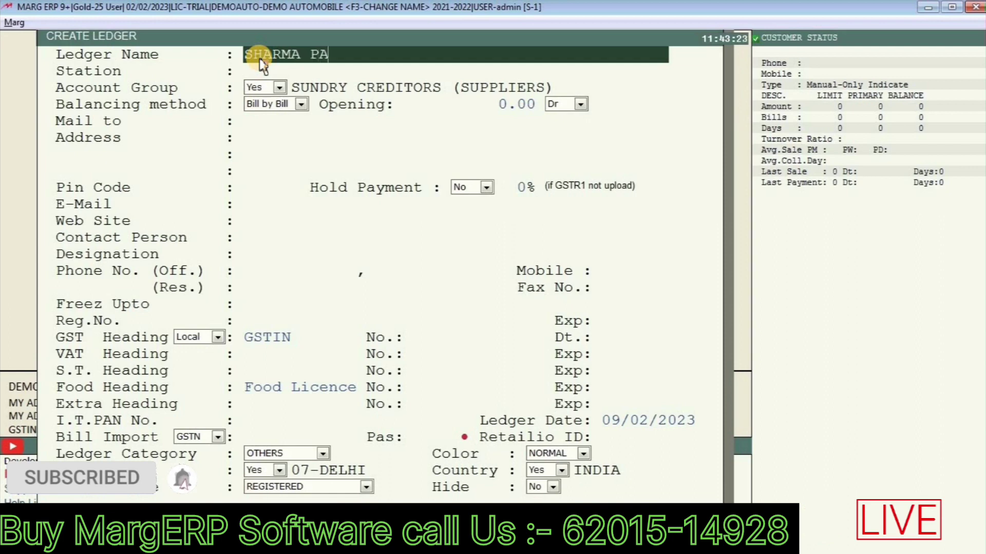
{"action": "type", "text": "MA PARTS"}
{"action": "key", "text": "Return"}
{"action": "key", "text": "Return"}
{"action": "key", "text": "Return"}
{"action": "key", "text": "Return"}
{"action": "key", "text": "Return"}
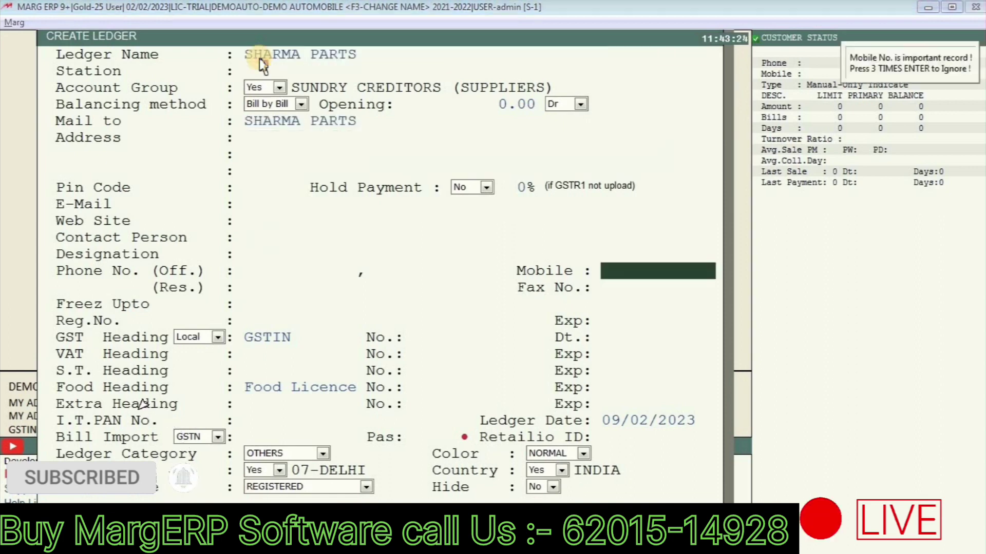
{"action": "key", "text": "Return"}
{"action": "key", "text": "Return"}
{"action": "key", "text": "Return"}
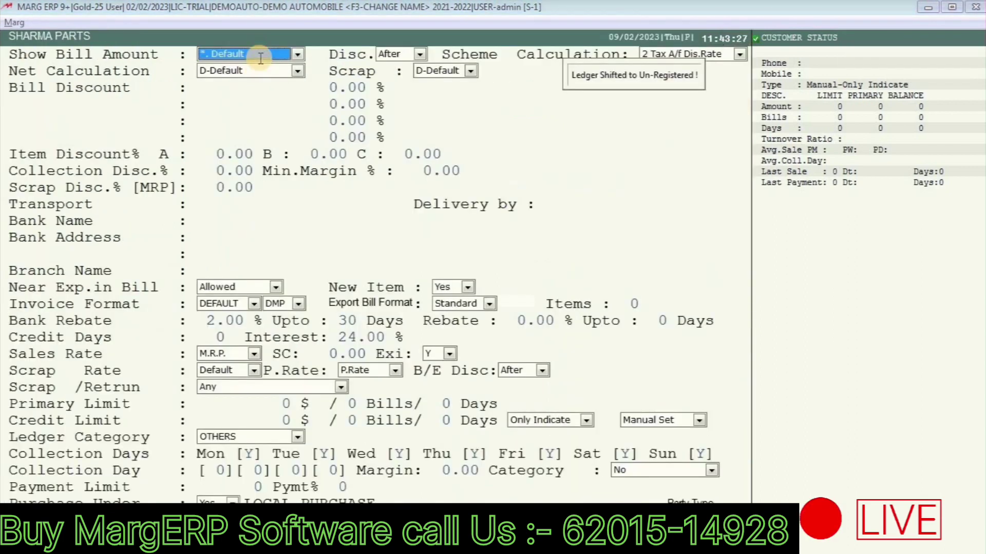
{"action": "key", "text": "ctrl+s"}
{"action": "key", "text": "Escape"}
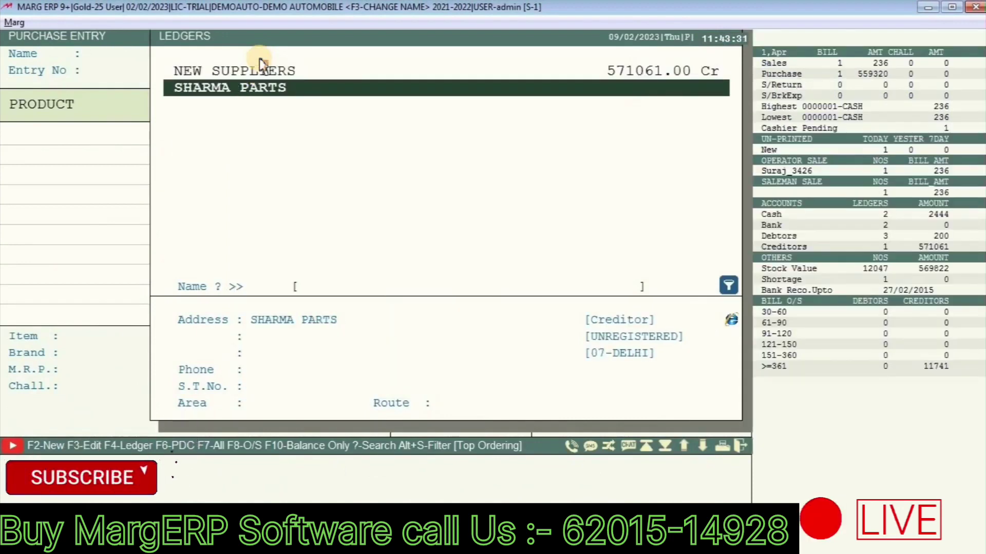
Step: Choose SHARMA PARTS as party with bill number 8768 and reach the product grid
{"action": "key", "text": "Return"}
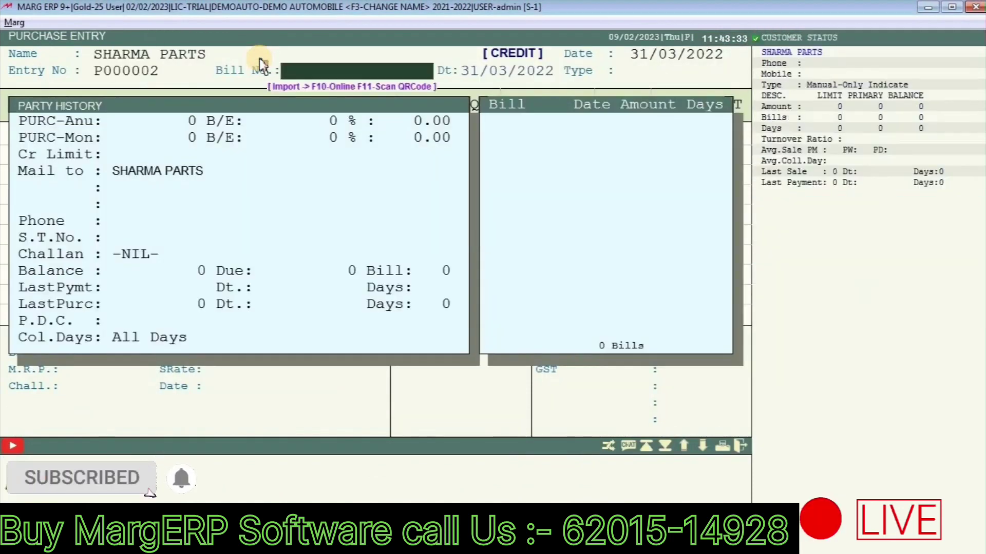
{"action": "type", "text": "8768"}
{"action": "key", "text": "Return"}
{"action": "key", "text": "Return"}
{"action": "key", "text": "Return"}
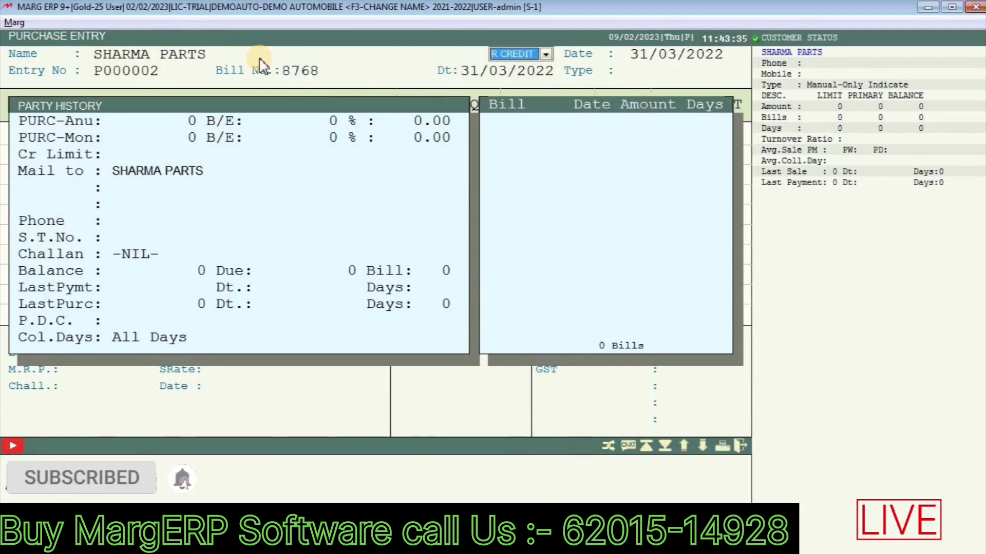
{"action": "key", "text": "Return"}
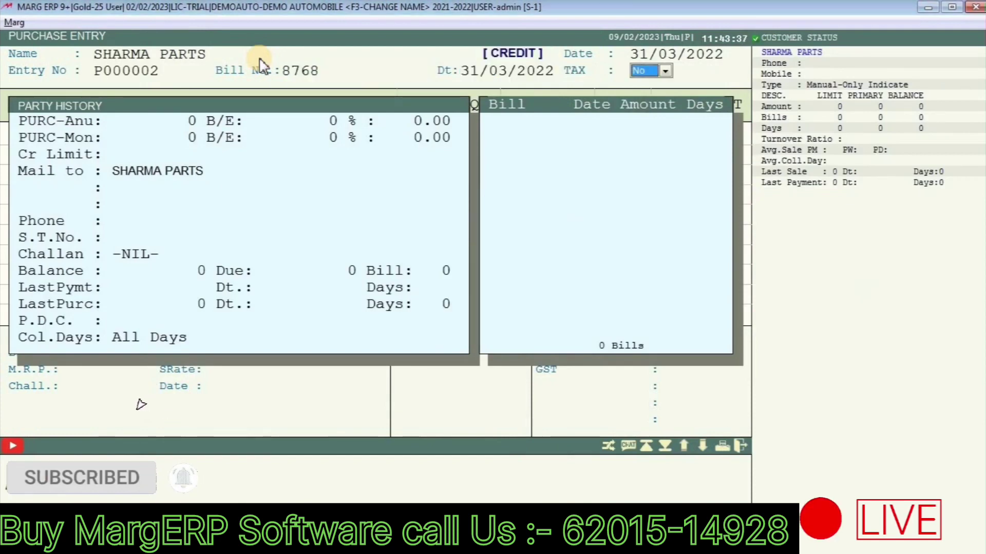
{"action": "key", "text": "Return"}
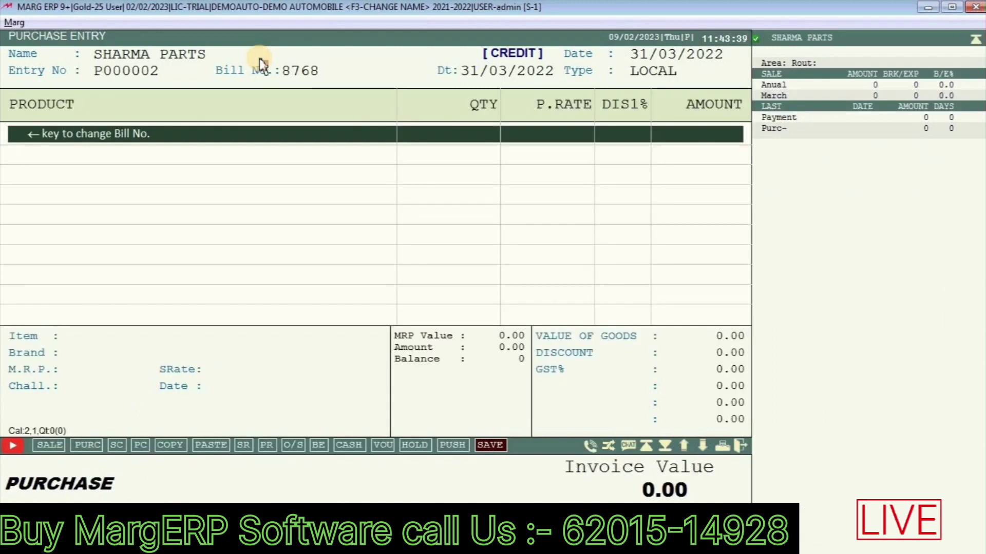
Step: Add 50 JUPITAR MUDGUARD at rate 700.00 with a 10% discount
{"action": "key", "text": "Return"}
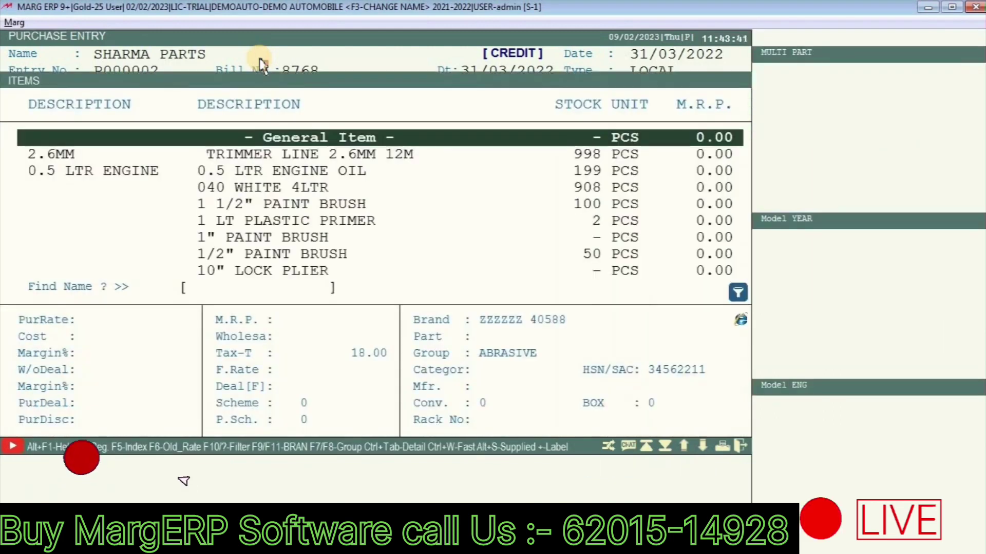
{"action": "type", "text": "JUPITAR MUDGUARD"}
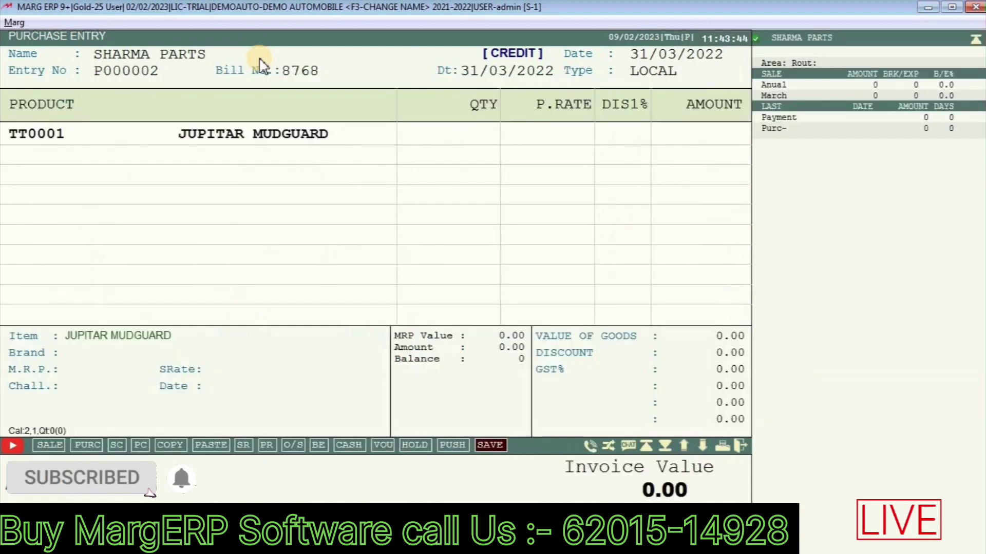
{"action": "key", "text": "Return"}
{"action": "type", "text": "50"}
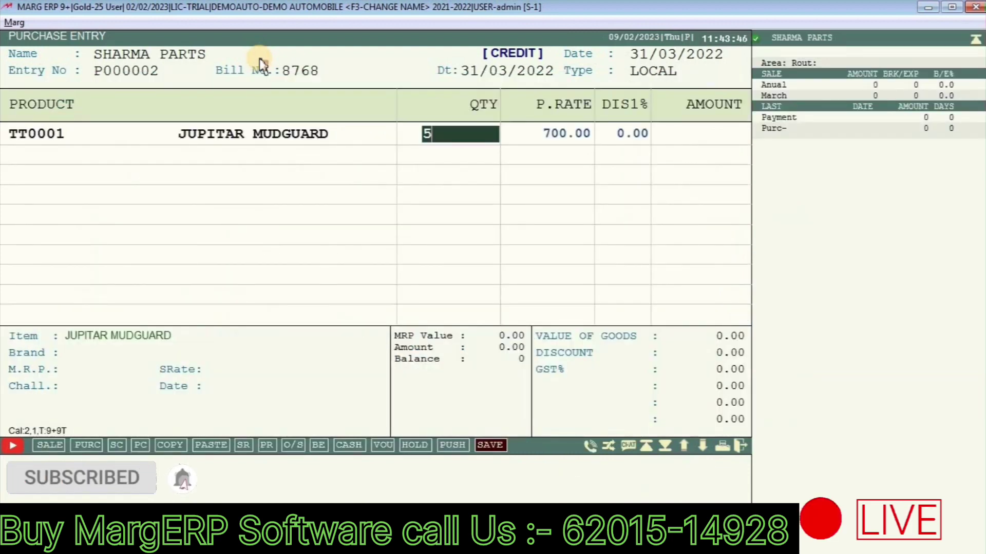
{"action": "key", "text": "Return"}
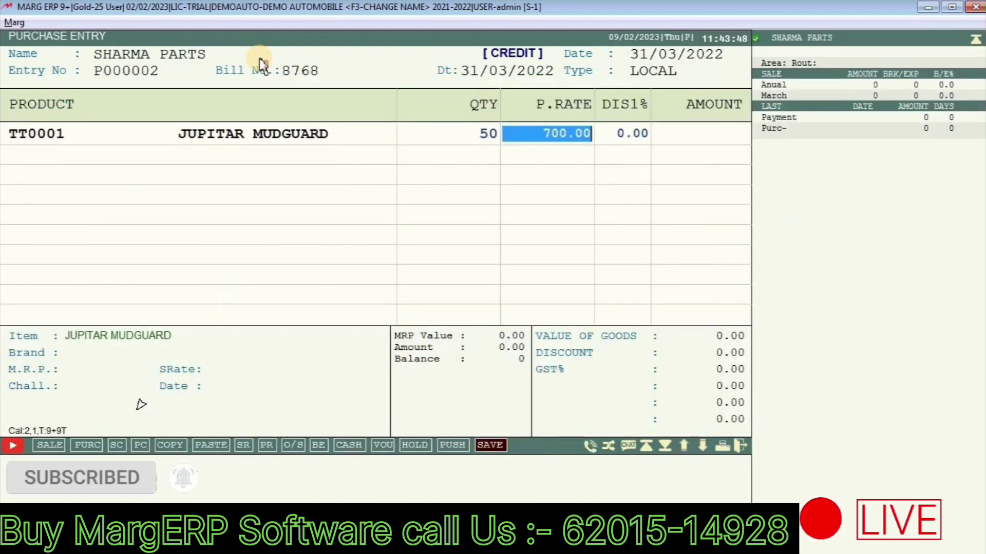
{"action": "key", "text": "Return"}
{"action": "type", "text": "10"}
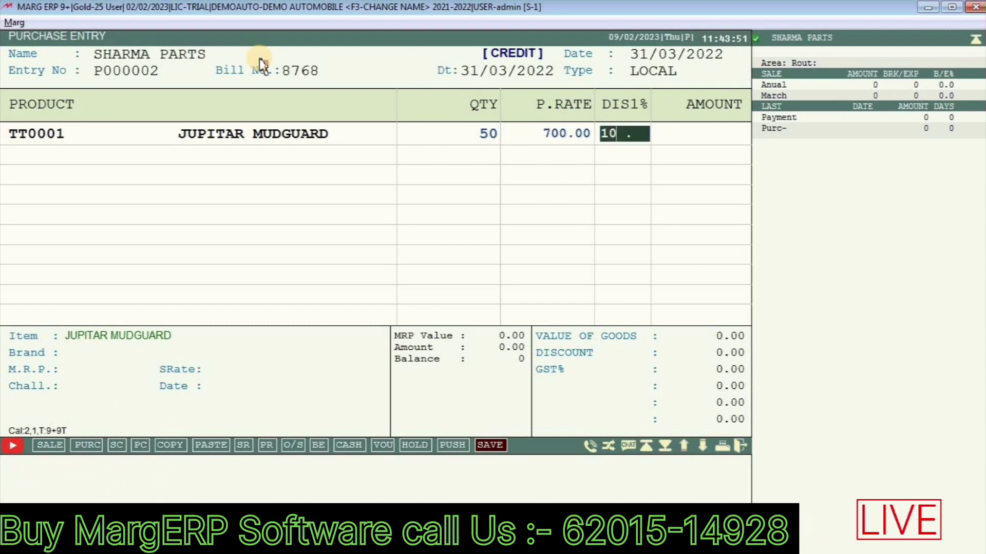
{"action": "key", "text": "Return"}
{"action": "key", "text": "Return"}
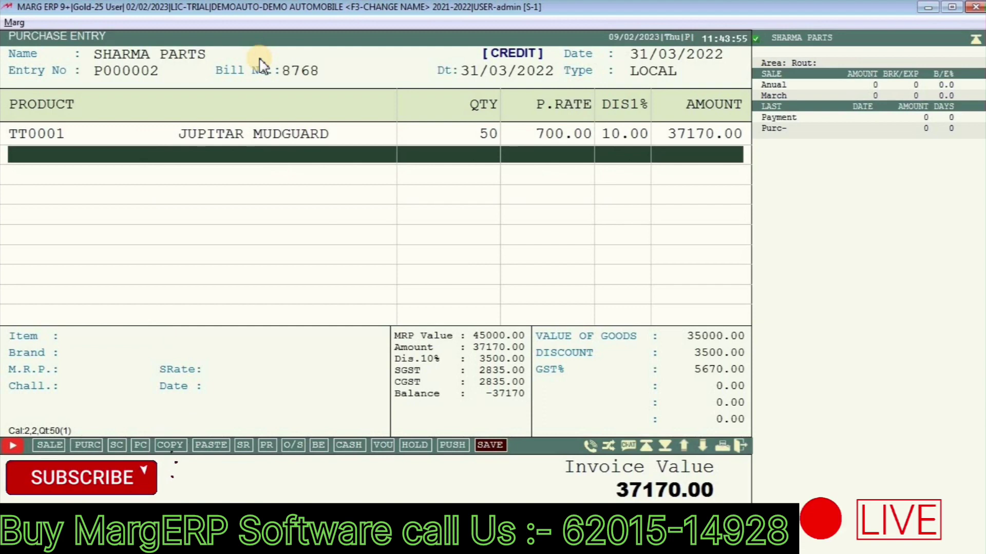
Step: Save the purchase bill totalling 37170.00
{"action": "key", "text": "Escape"}
{"action": "key", "text": "Return"}
{"action": "key", "text": "Return"}
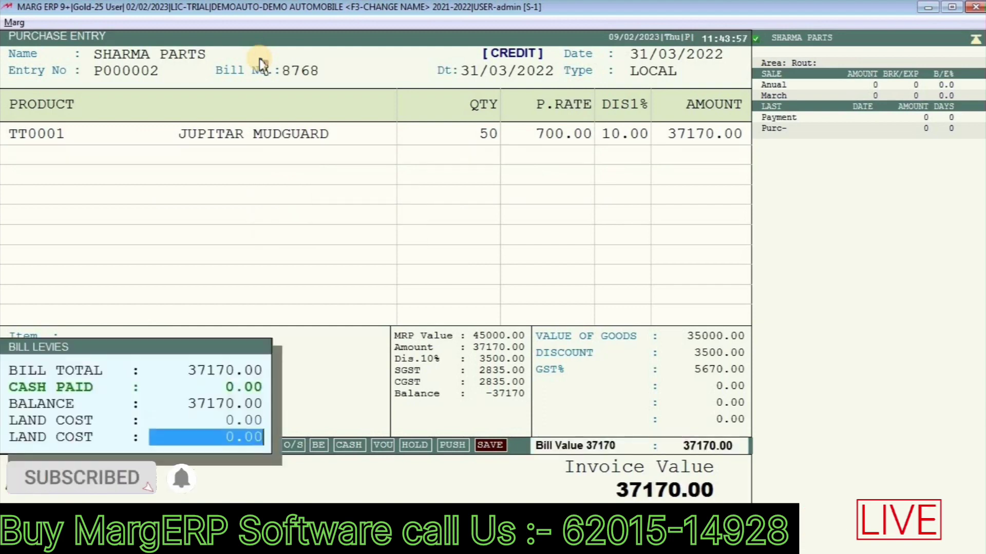
{"action": "key", "text": "Return"}
{"action": "key", "text": "Return"}
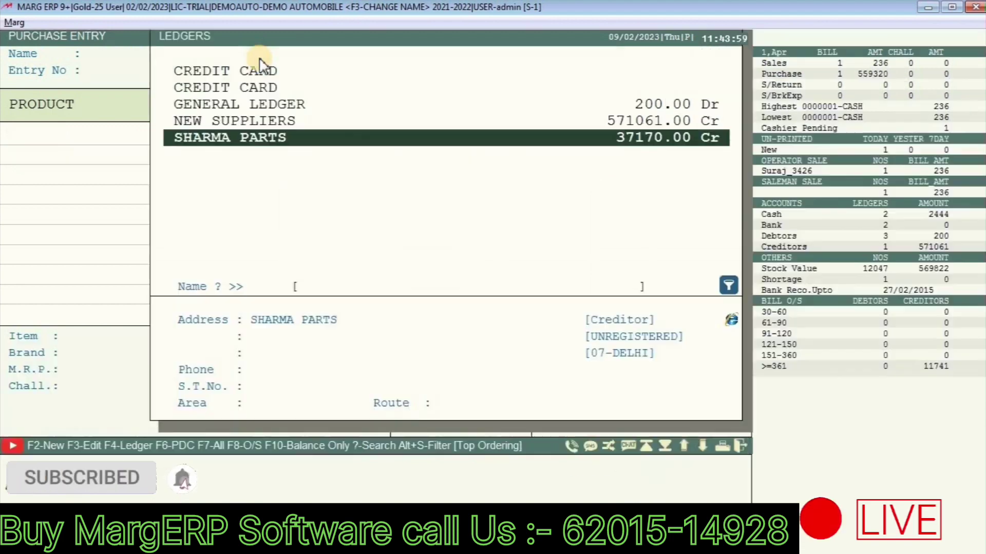
{"action": "key", "text": "Escape"}
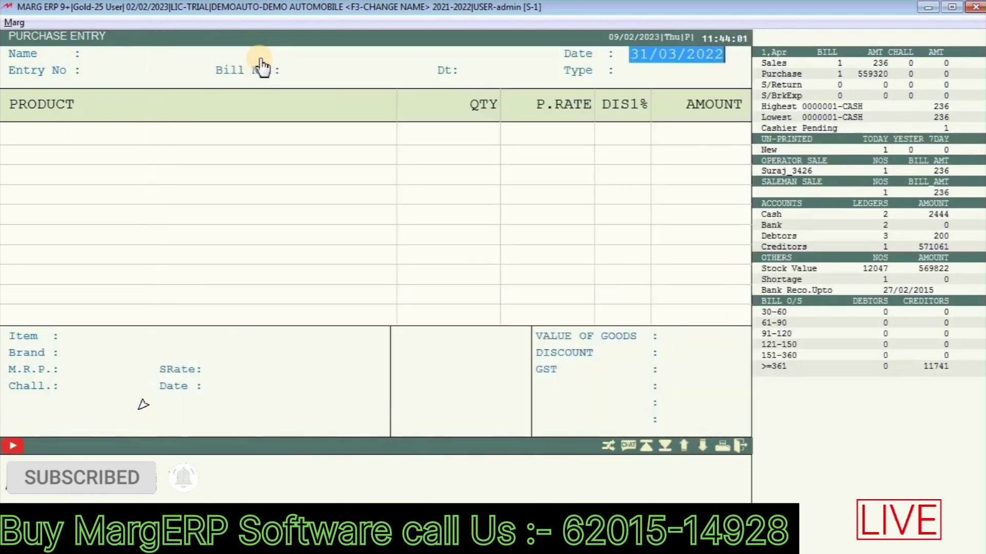
Step: Look up JUPT in the item list to confirm JUPITAR MUDGUARD now shows 50 in stock
{"action": "key", "text": "Escape"}
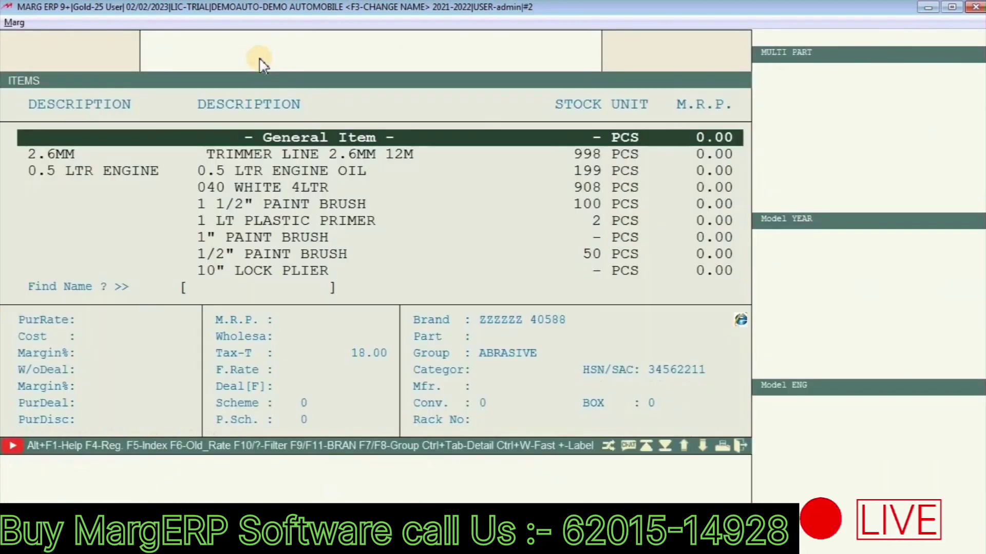
{"action": "type", "text": "JUPT"}
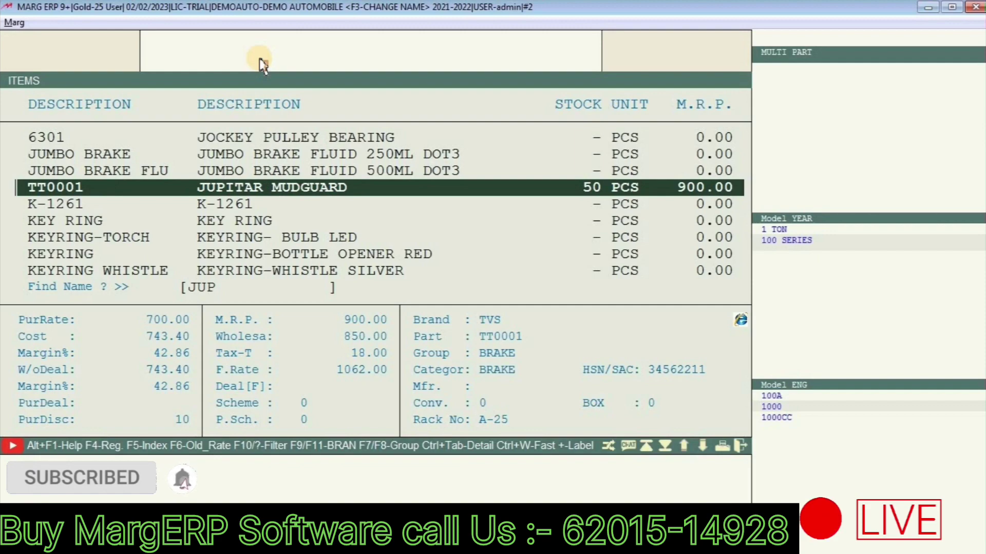
{"action": "key", "text": "Escape"}
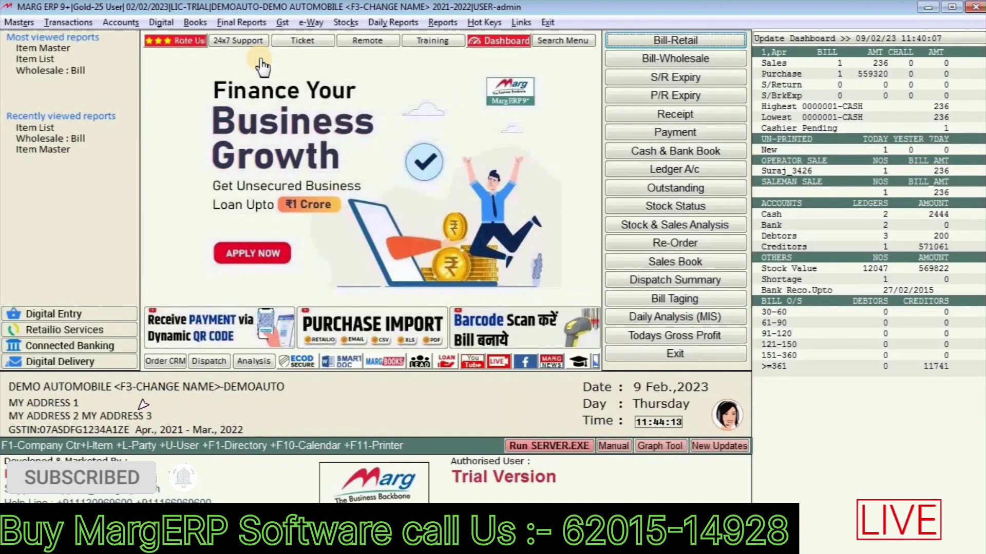
Step: Check SHARMA PARTS in the ledger accounts shows a 37170.00 credit balance, then return to the dashboard
{"action": "key", "text": "ctrl+l"}
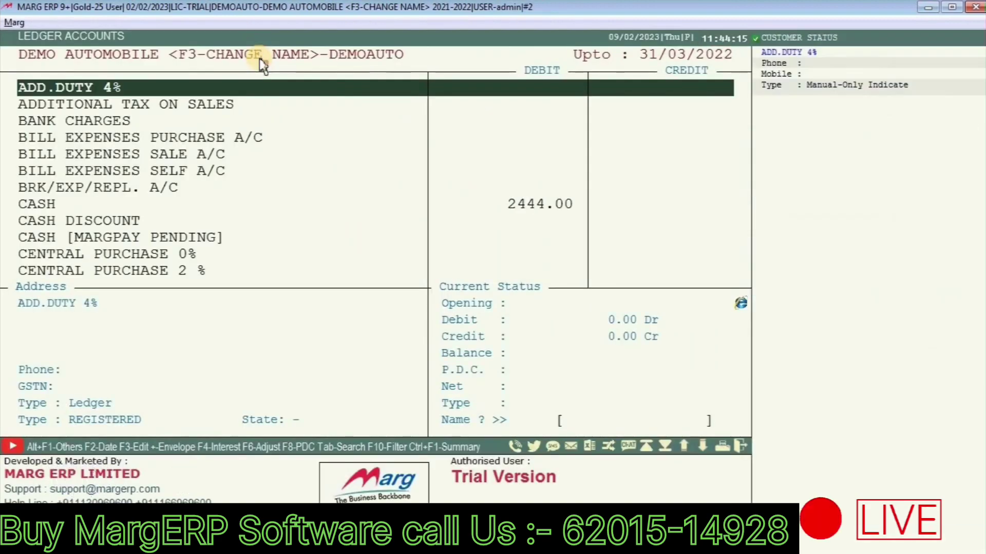
{"action": "type", "text": "SHARMA"}
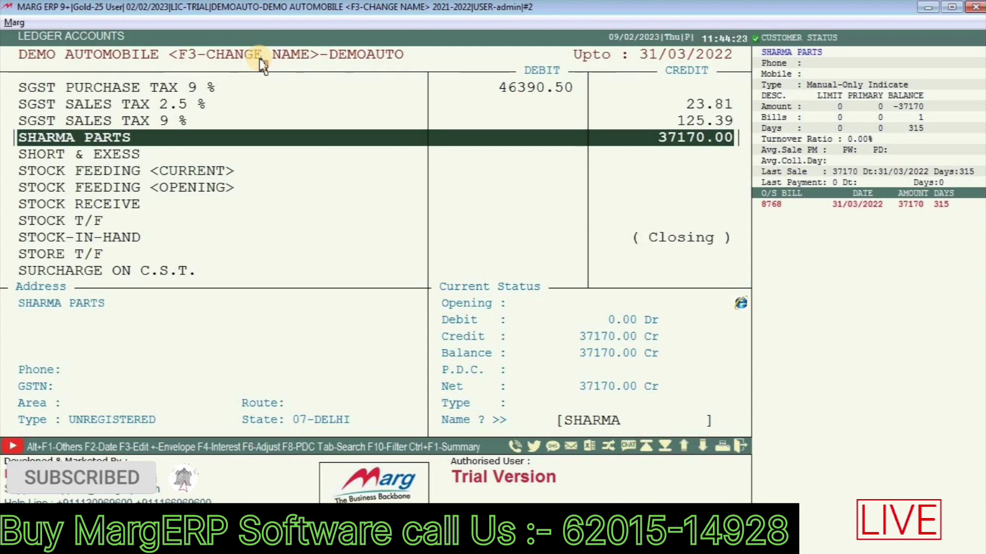
{"action": "key", "text": "Escape"}
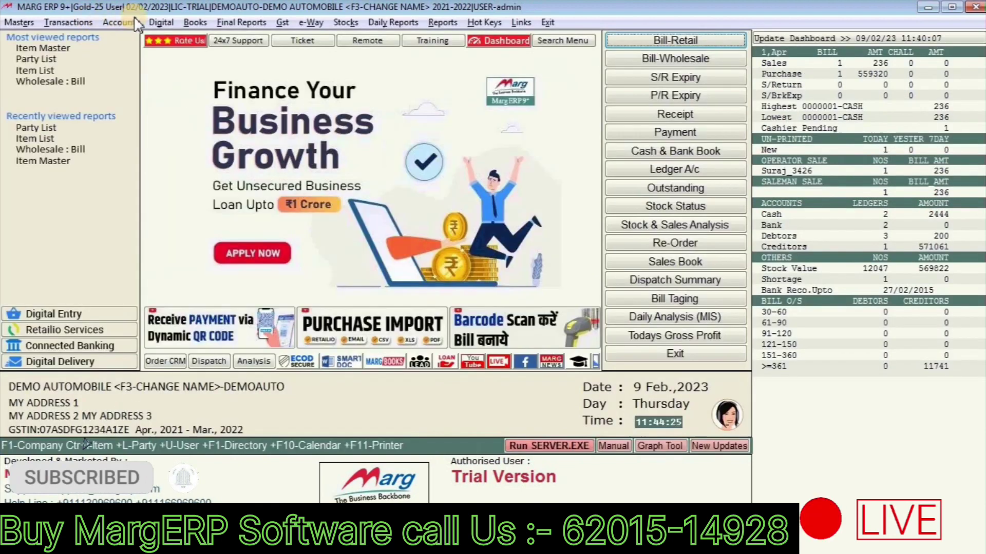
Step: Enter a payment voucher debiting SHARMA PARTS 18000.00 against bill 8768, credited to CASH
{"action": "left_click", "coordinate": [676, 132]}
{"action": "key", "text": "Return"}
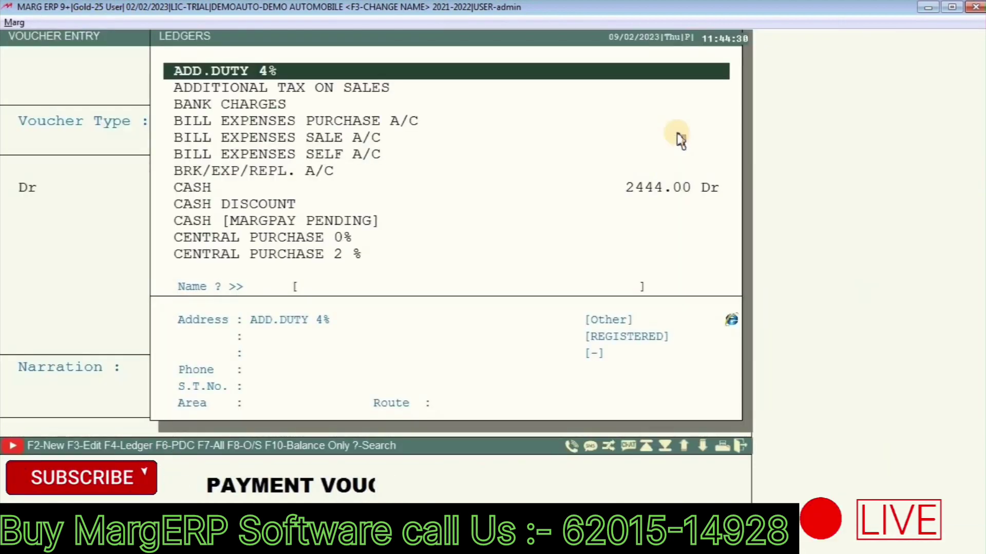
{"action": "type", "text": "SHARMA"}
{"action": "key", "text": "Return"}
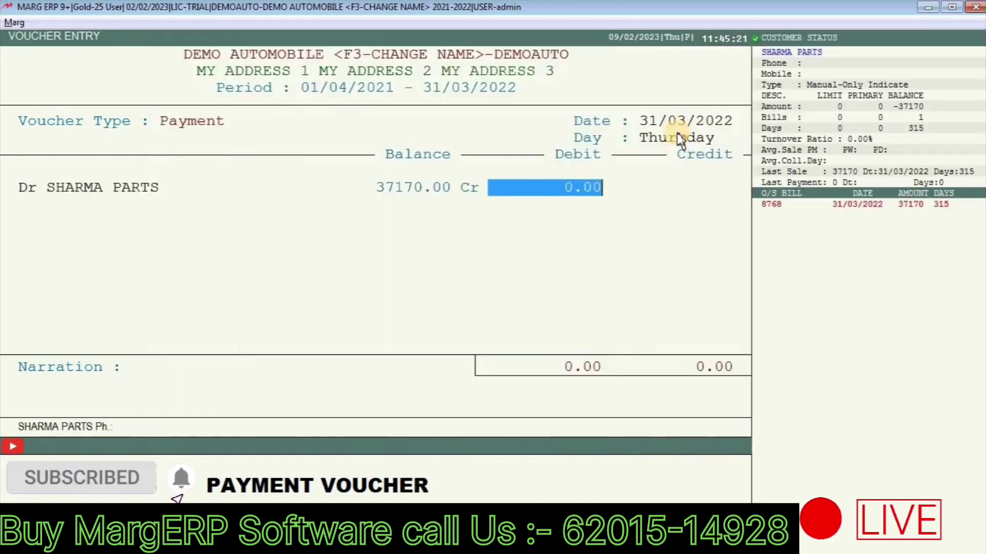
{"action": "type", "text": "1"}
{"action": "key", "text": "Return"}
{"action": "key", "text": "Return"}
{"action": "key", "text": "Return"}
{"action": "key", "text": "Return"}
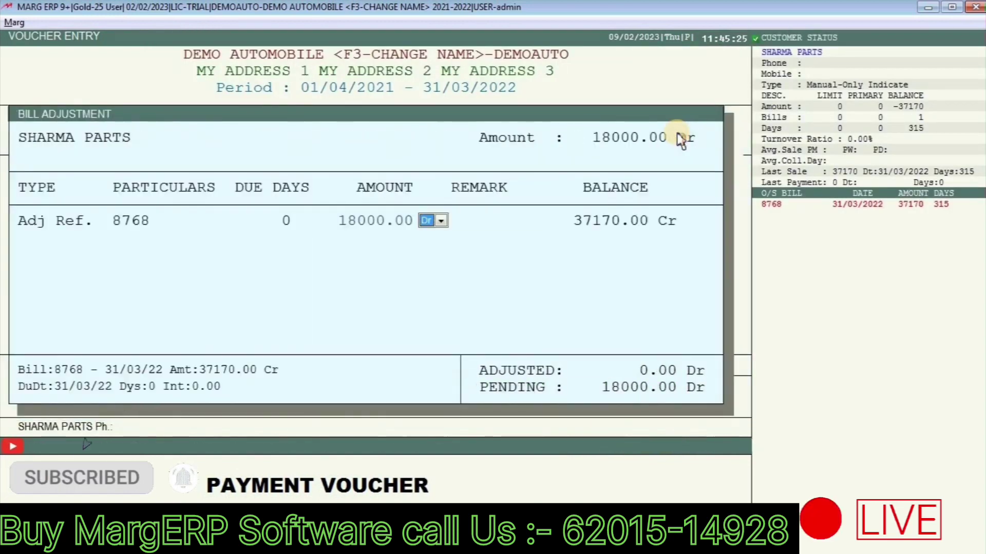
{"action": "key", "text": "Return"}
{"action": "key", "text": "Return"}
{"action": "key", "text": "Return"}
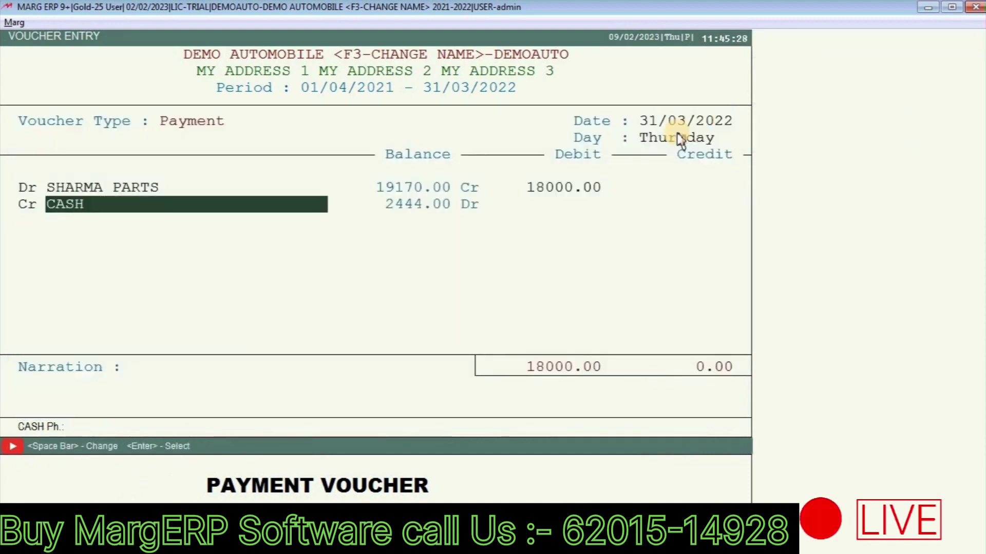
{"action": "key", "text": "Return"}
{"action": "key", "text": "Return"}
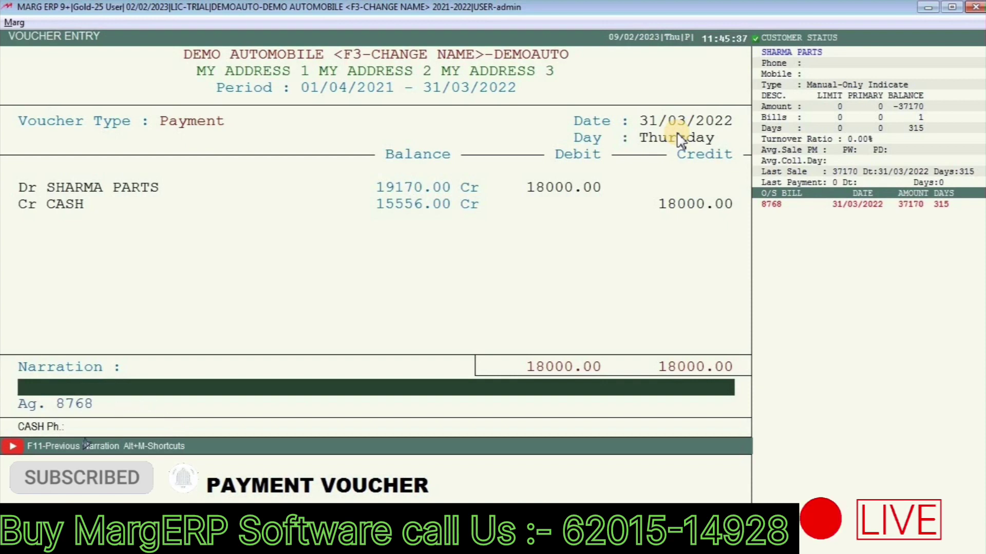
{"action": "key", "text": "Return"}
{"action": "key", "text": "Return"}
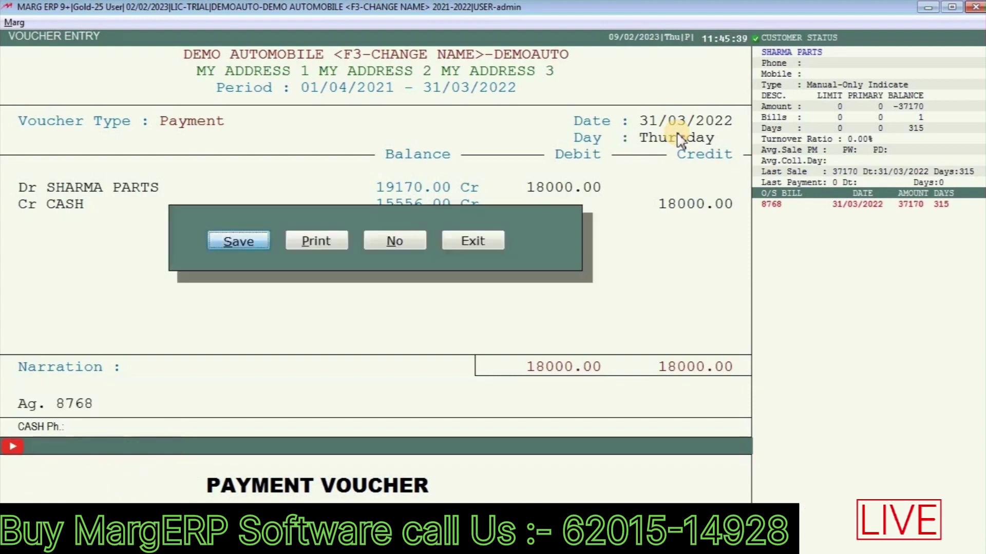
{"action": "key", "text": "Return"}
Step: Save the payment and review SHARMA PARTS' ledger: purchase, 18000.00 payment, 19170.00 Cr balance
{"action": "key", "text": "Escape"}
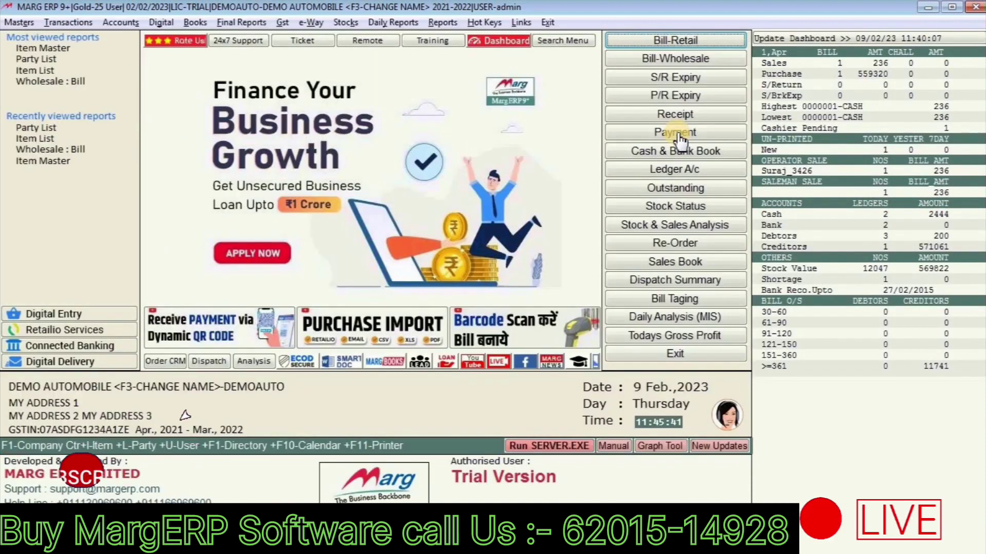
{"action": "left_click", "coordinate": [677, 132]}
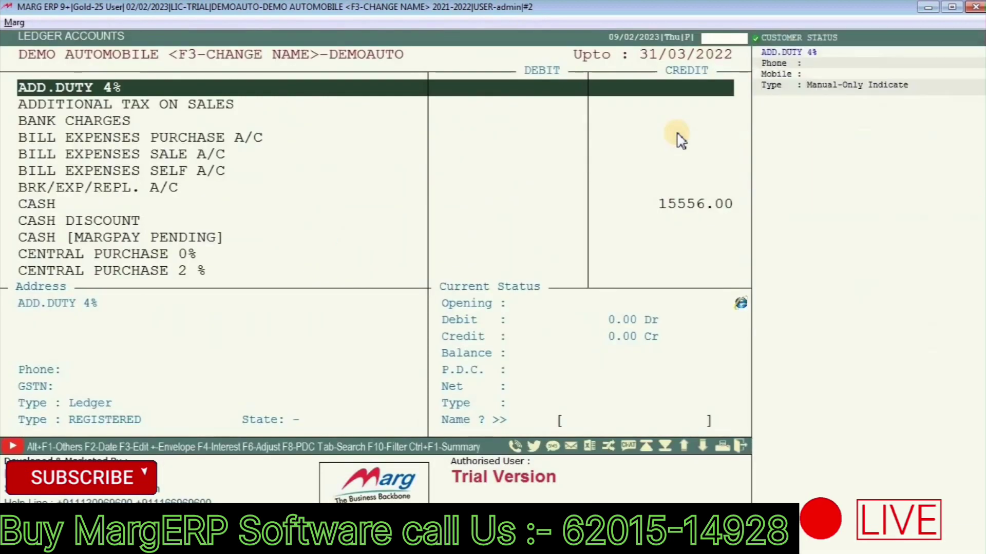
{"action": "type", "text": "SHA"}
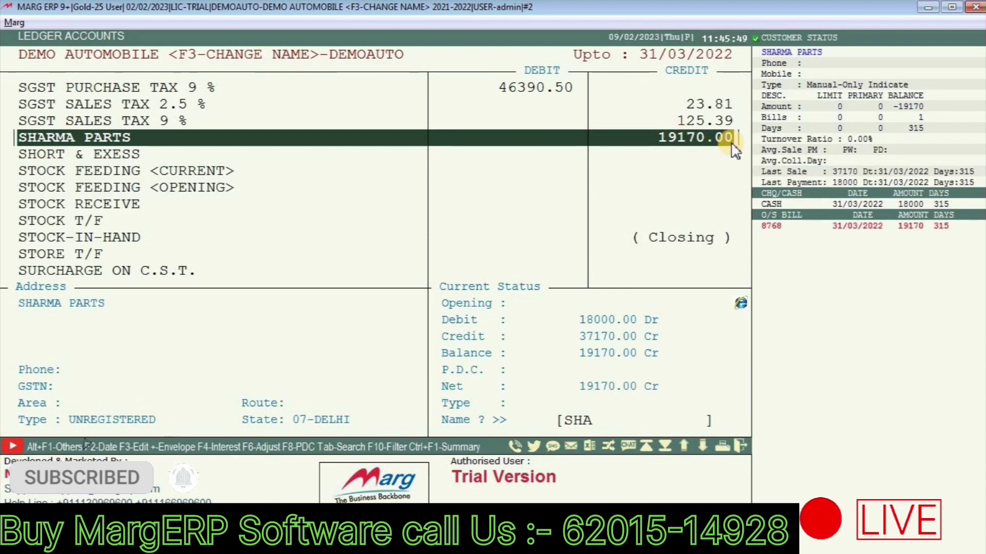
{"action": "key", "text": "Return"}
{"action": "key", "text": "Return"}
{"action": "key", "text": "Return"}
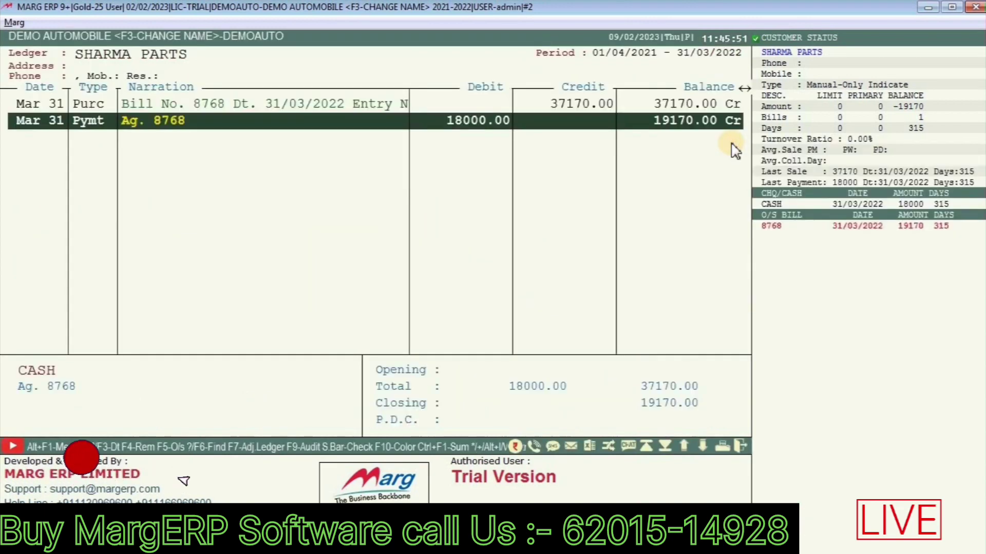
{"action": "key", "text": "Up"}
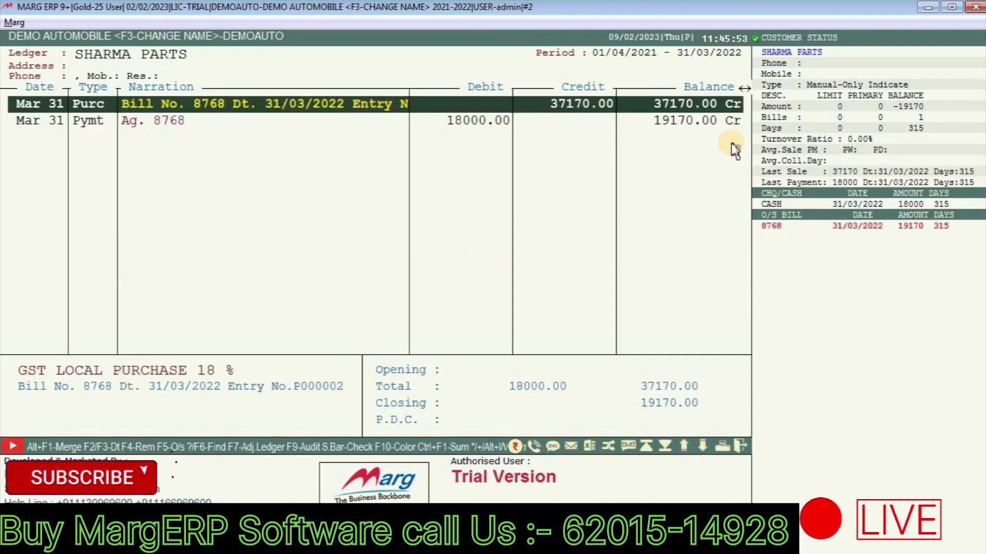
{"action": "key", "text": "Down"}
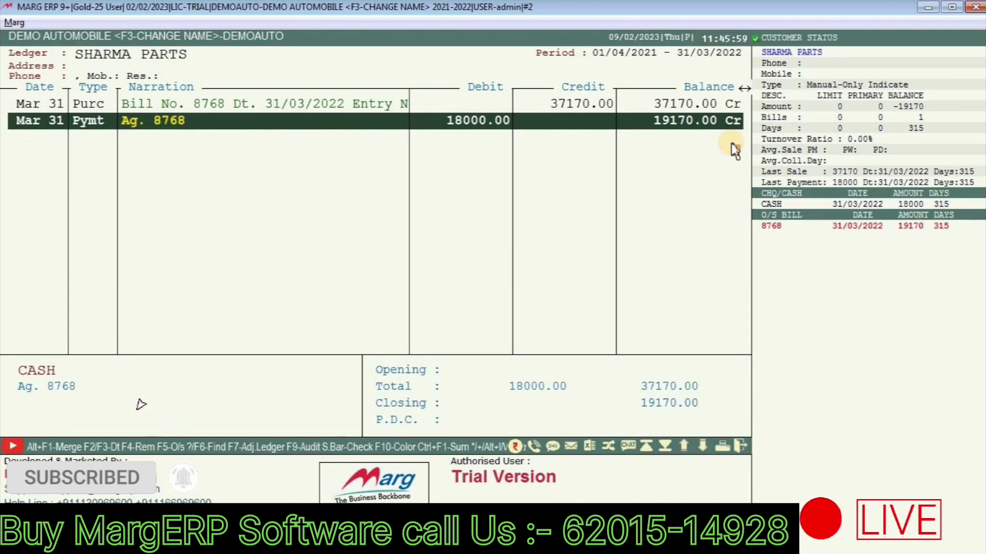
{"action": "key", "text": "Escape"}
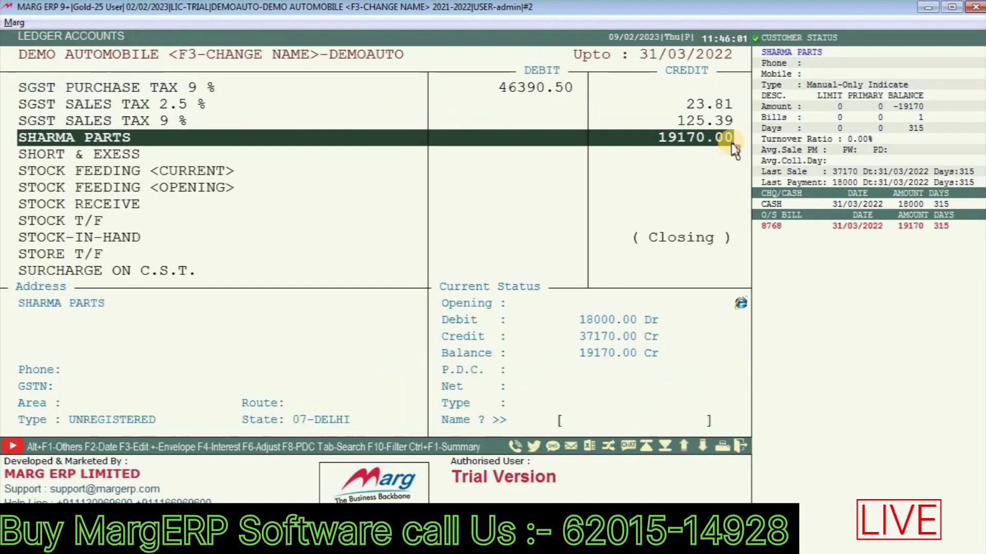
{"action": "key", "text": "Escape"}
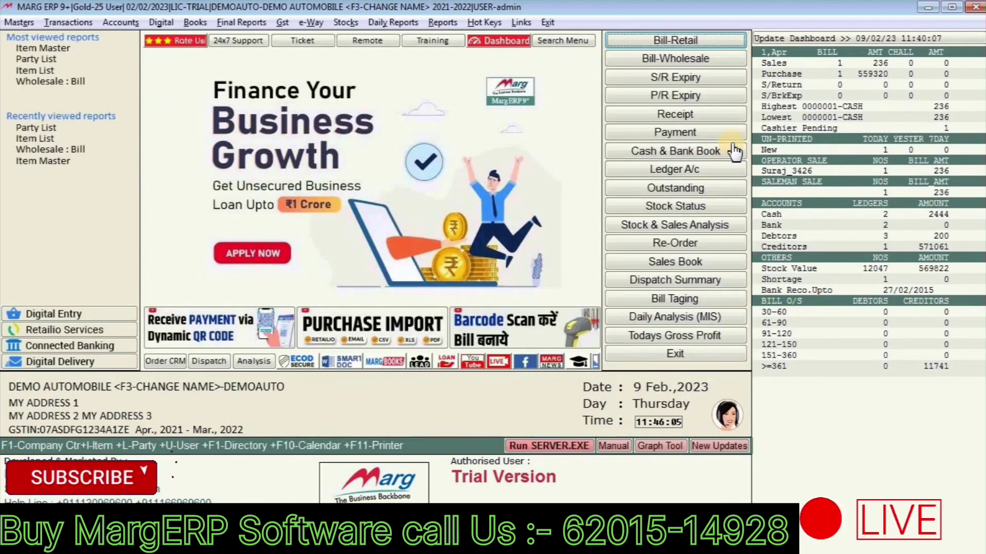
Step: Search the items list for JUP to check the JUPITAR MUDGUARD entry
{"action": "key", "text": "ctrl+i"}
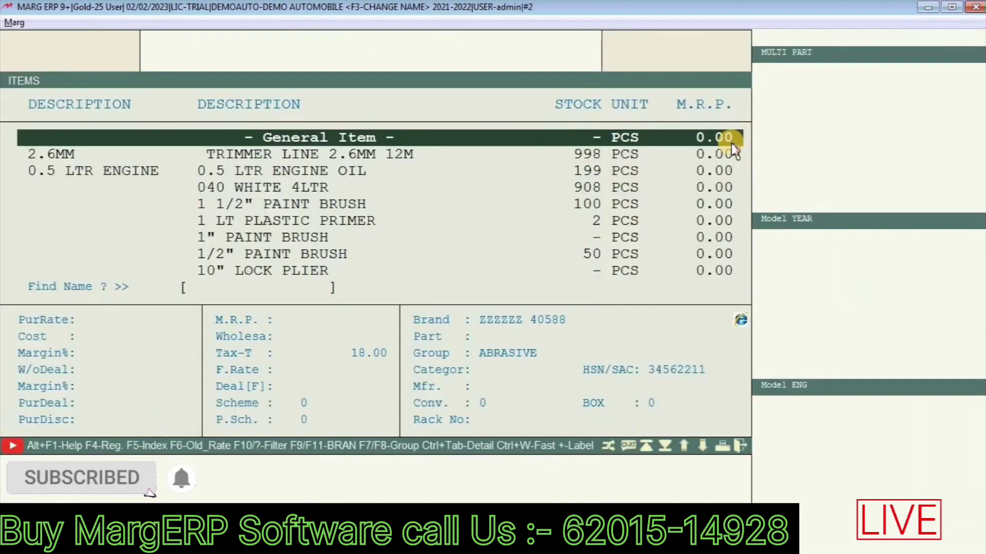
{"action": "type", "text": "JUP"}
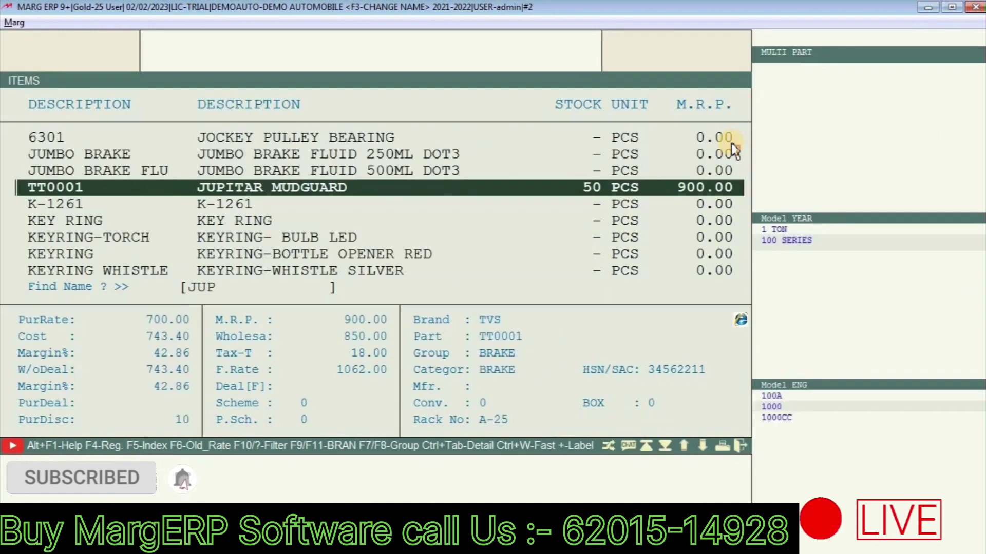
{"action": "key", "text": "Escape"}
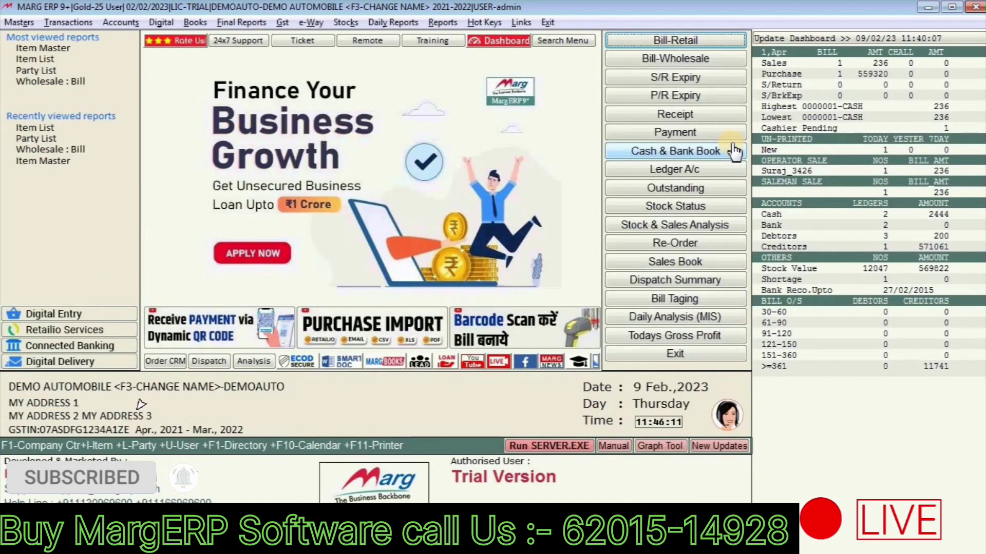
Step: Start a new sale bill 0000002 for CASH and search the item list for JUP
{"action": "key", "text": "Return"}
{"action": "key", "text": "Return"}
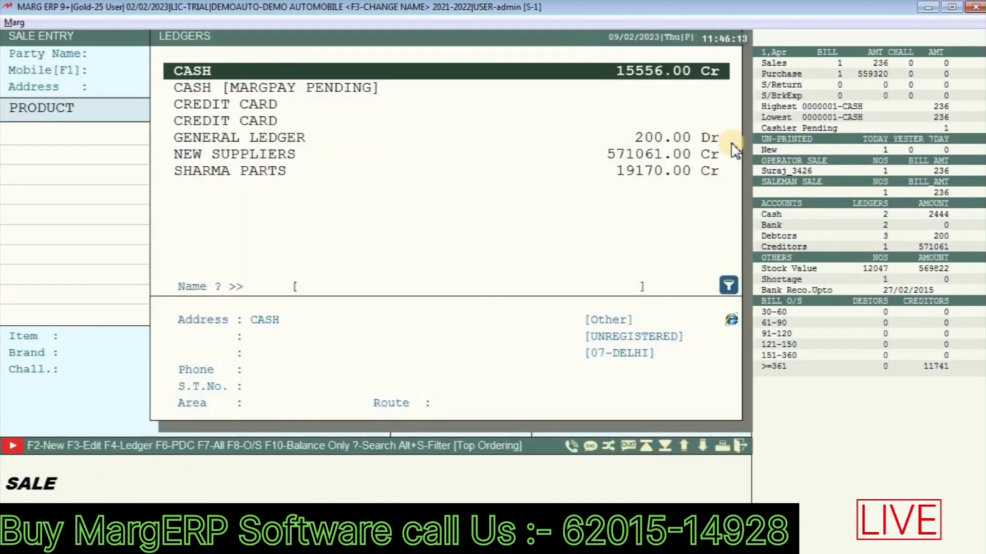
{"action": "key", "text": "Return"}
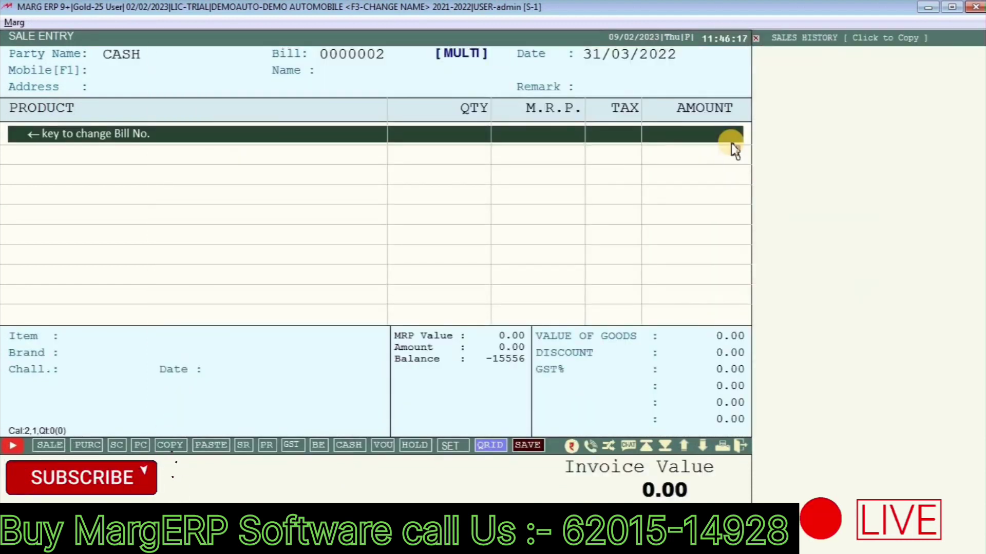
{"action": "key", "text": "Return"}
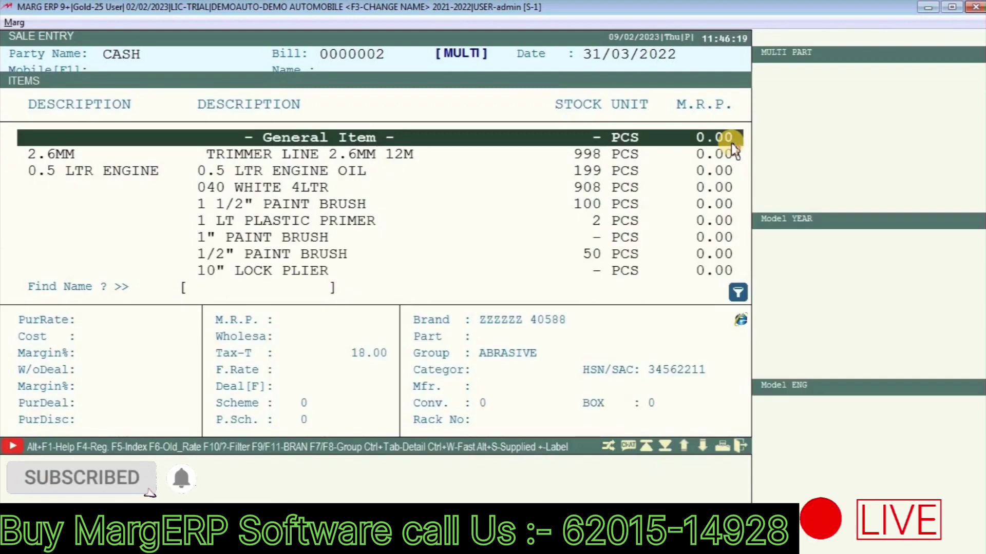
{"action": "type", "text": "JUPI"}
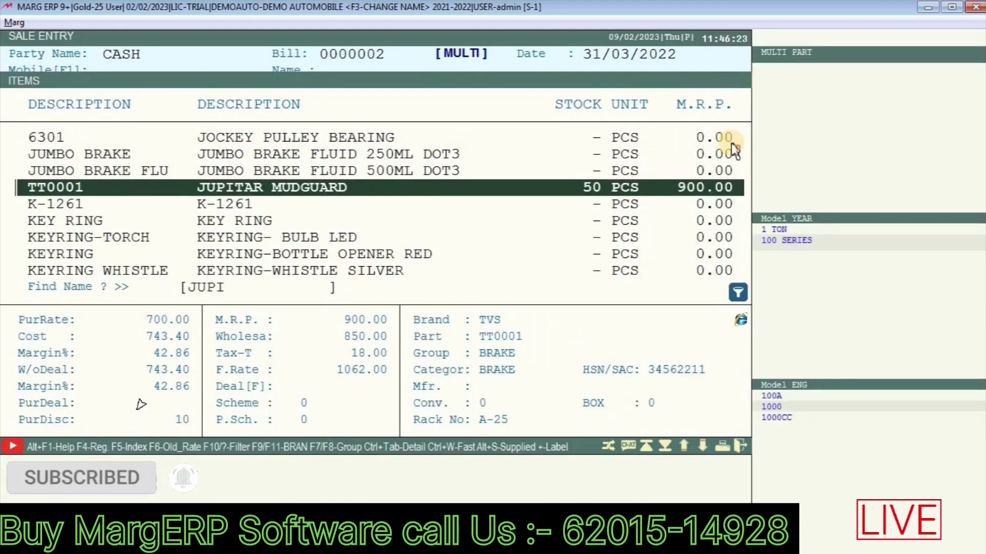
Step: Try the F5 item search methods, then add TT0001 JUPITAR MUDGUARD to the bill
{"action": "key", "text": "F5"}
{"action": "key", "text": "Down"}
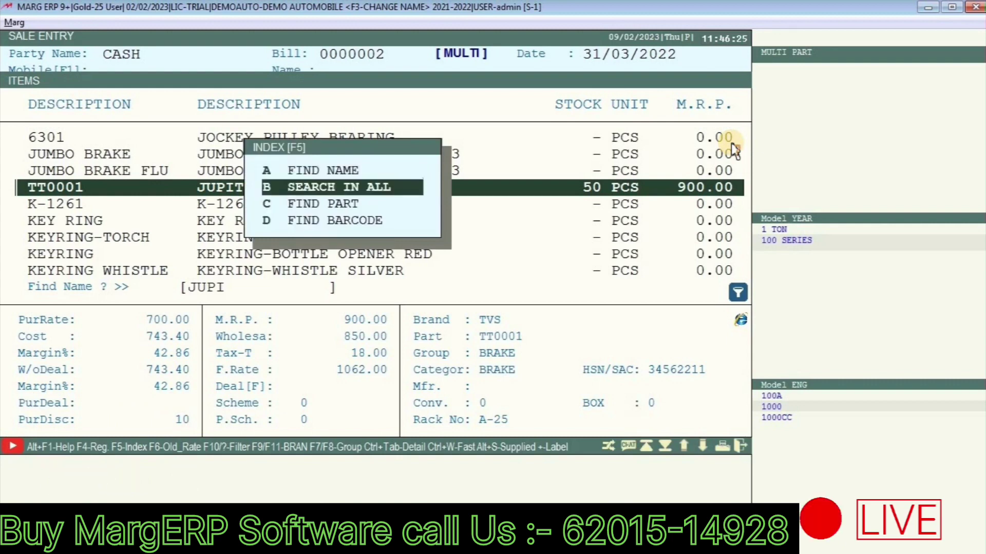
{"action": "key", "text": "Down"}
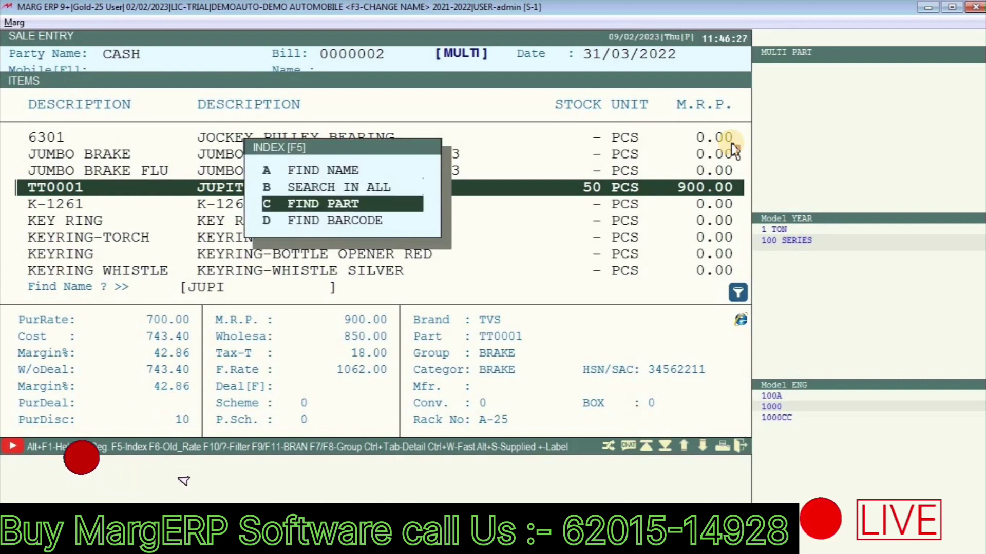
{"action": "key", "text": "Up"}
{"action": "key", "text": "Up"}
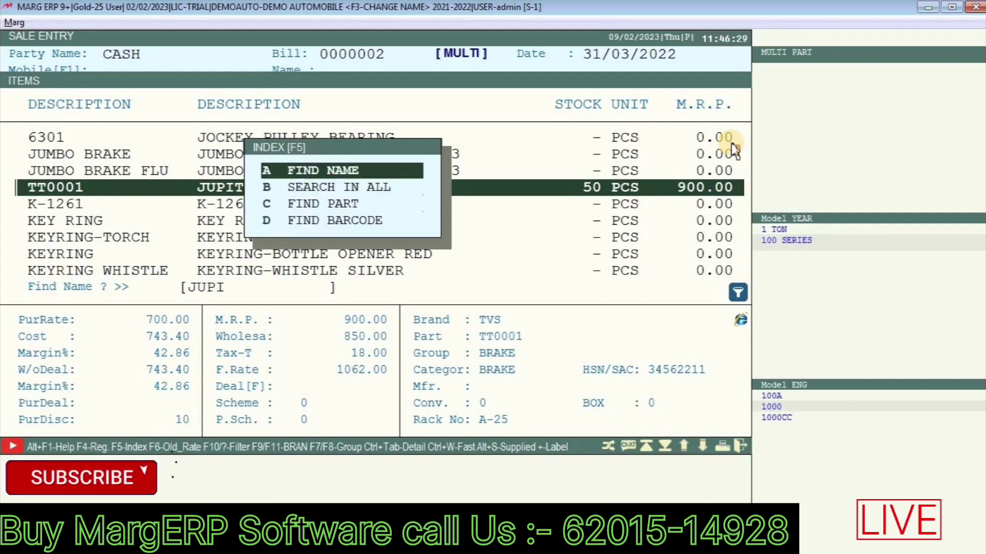
{"action": "key", "text": "Down"}
{"action": "key", "text": "Escape"}
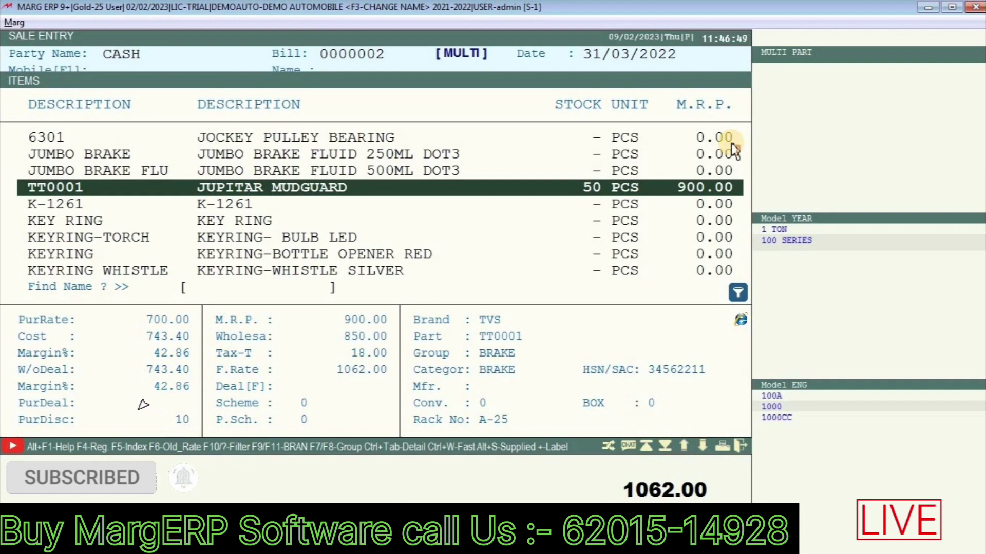
{"action": "key", "text": "F5"}
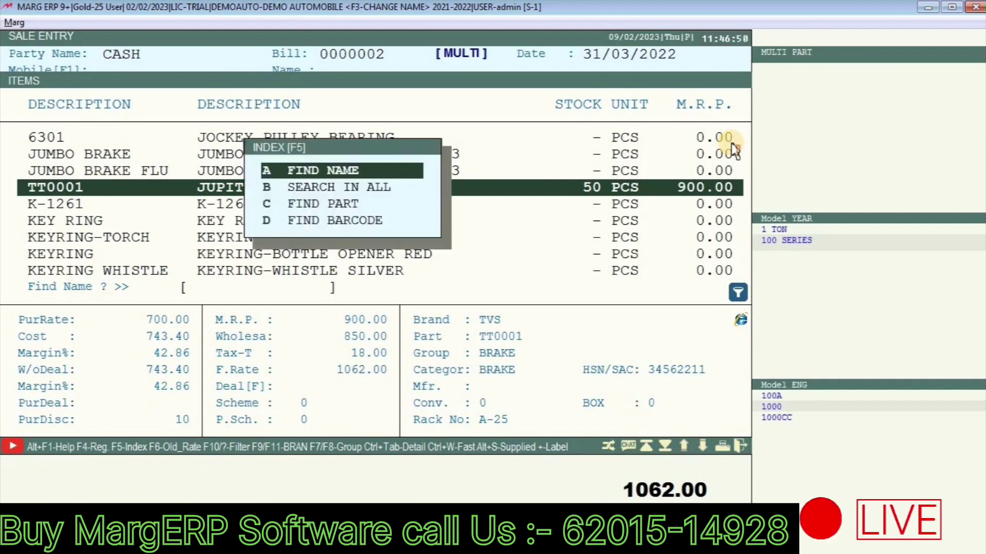
{"action": "key", "text": "Down"}
{"action": "key", "text": "Down"}
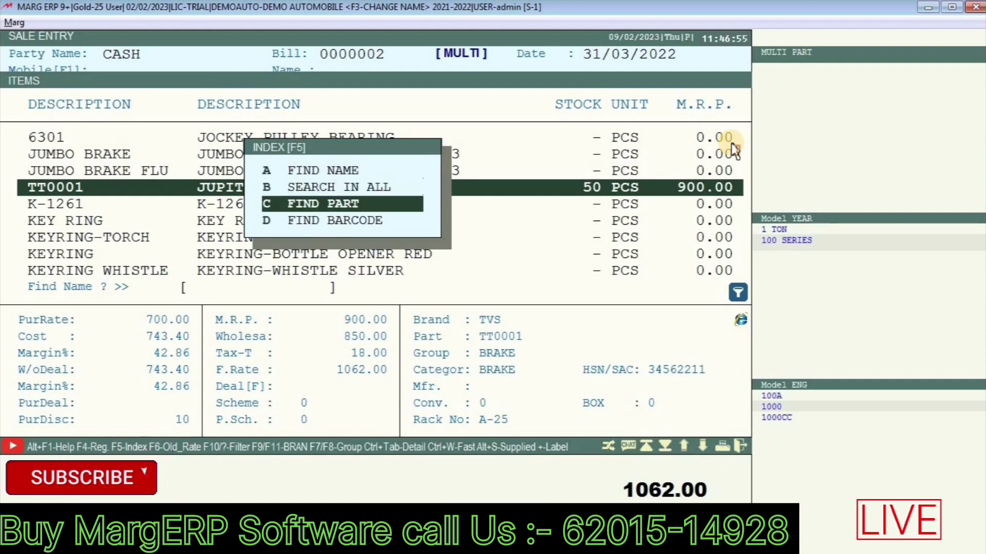
{"action": "key", "text": "Up"}
{"action": "key", "text": "Up"}
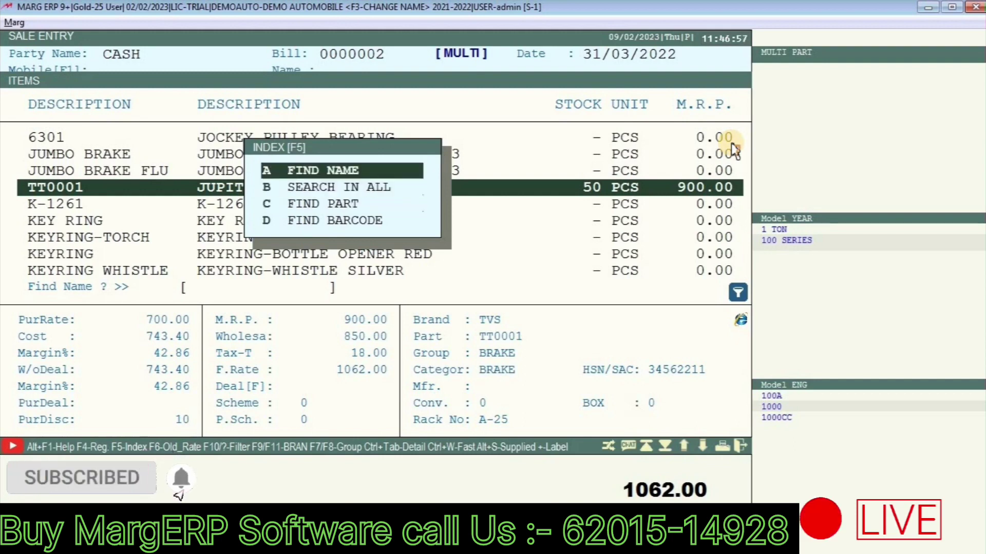
{"action": "key", "text": "Down"}
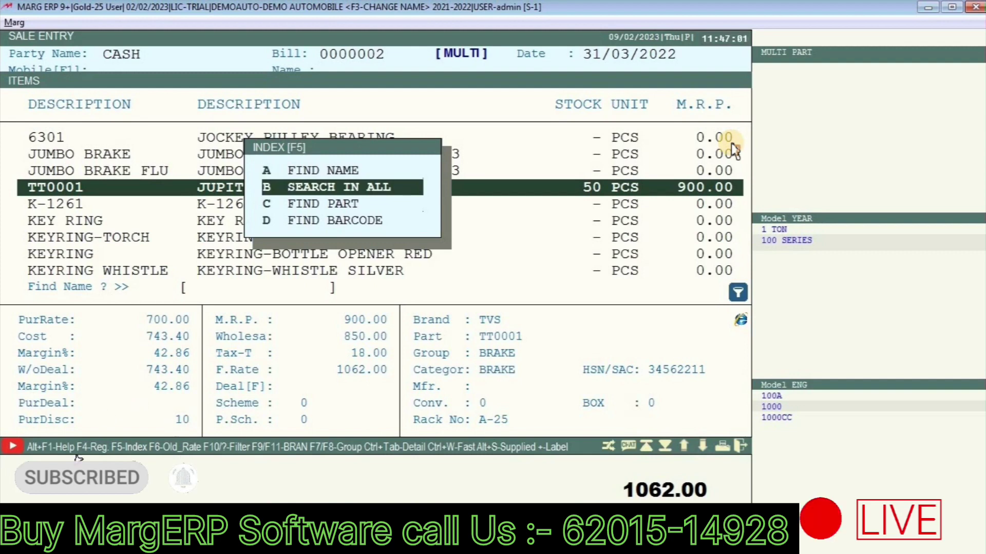
{"action": "key", "text": "Down"}
{"action": "key", "text": "Down"}
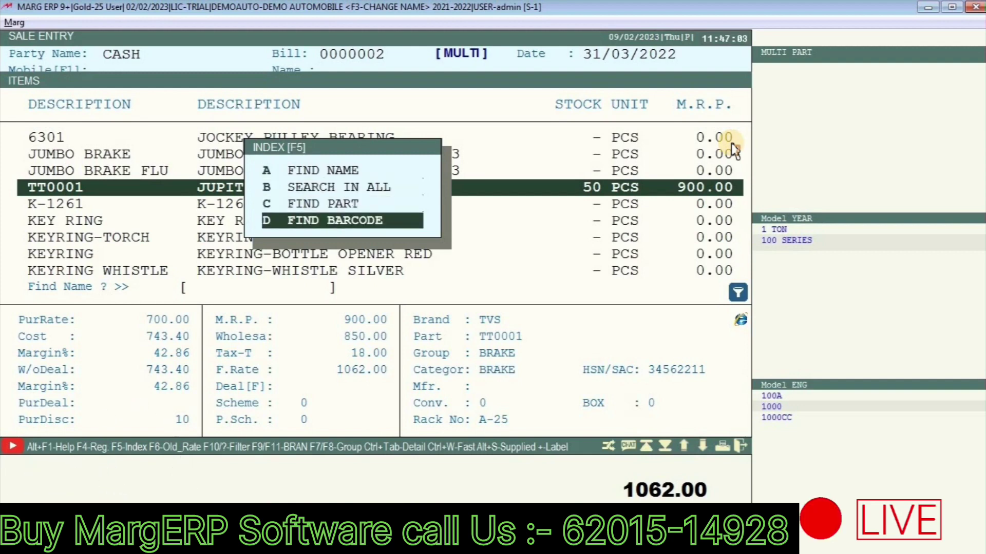
{"action": "key", "text": "Up"}
{"action": "key", "text": "Up"}
{"action": "key", "text": "Up"}
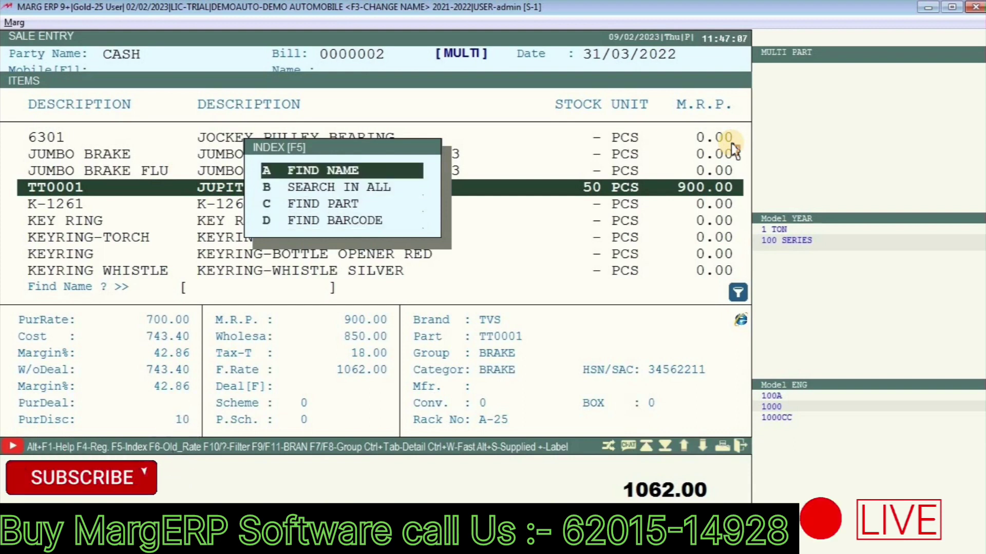
{"action": "key", "text": "Return"}
{"action": "key", "text": "Return"}
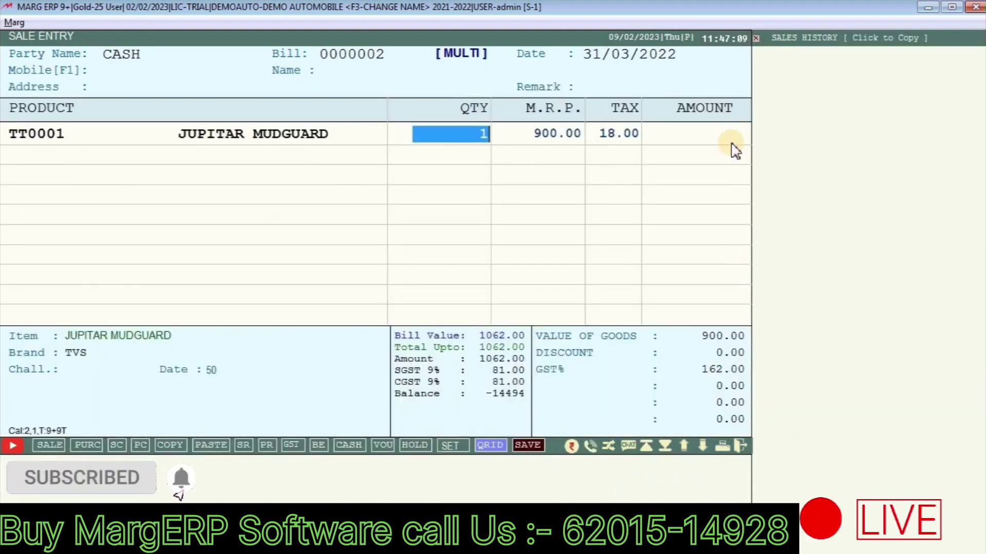
Step: Enter quantity 4 and register new customer DELHI with the customer's mobile number
{"action": "type", "text": "4"}
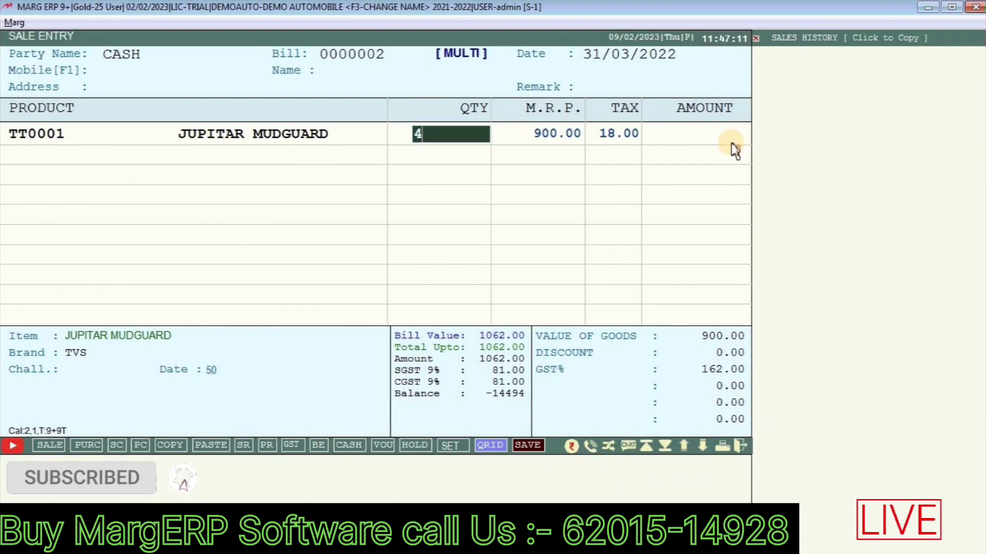
{"action": "key", "text": "Return"}
{"action": "key", "text": "Return"}
{"action": "key", "text": "Return"}
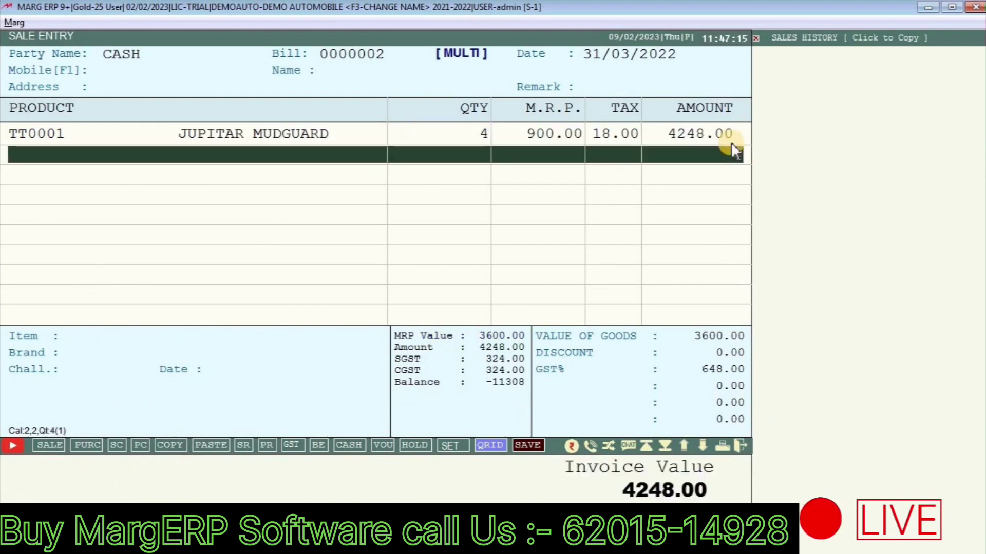
{"action": "key", "text": "F1"}
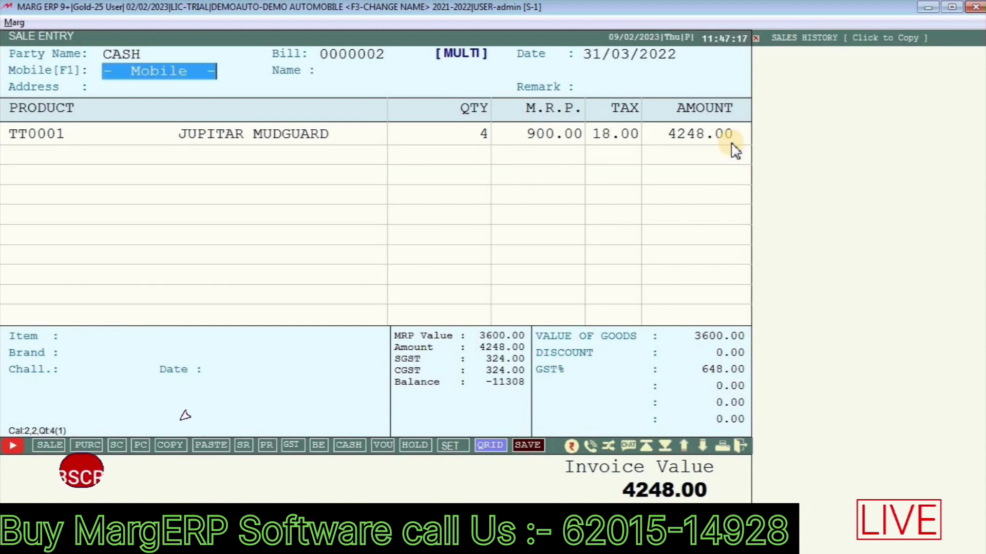
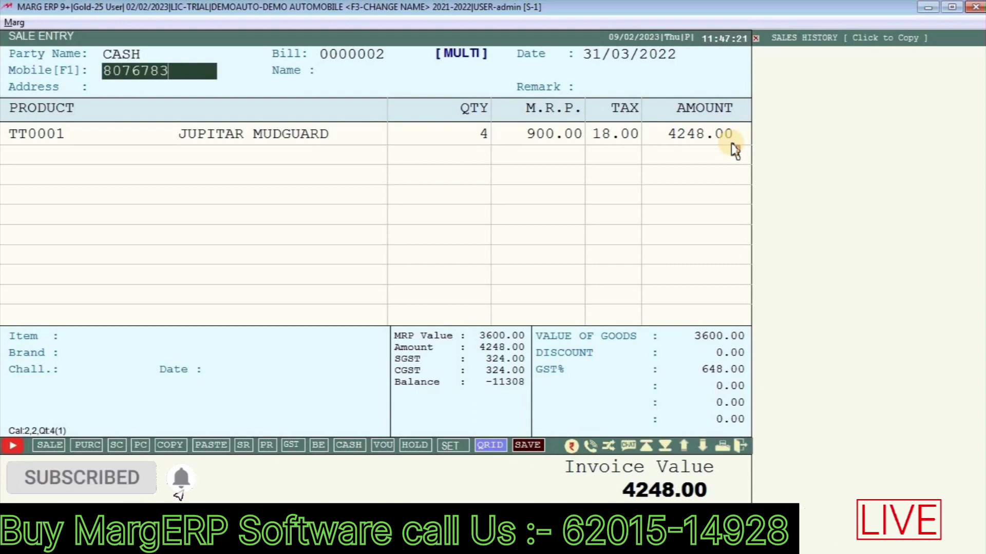
{"action": "key", "text": "Return"}
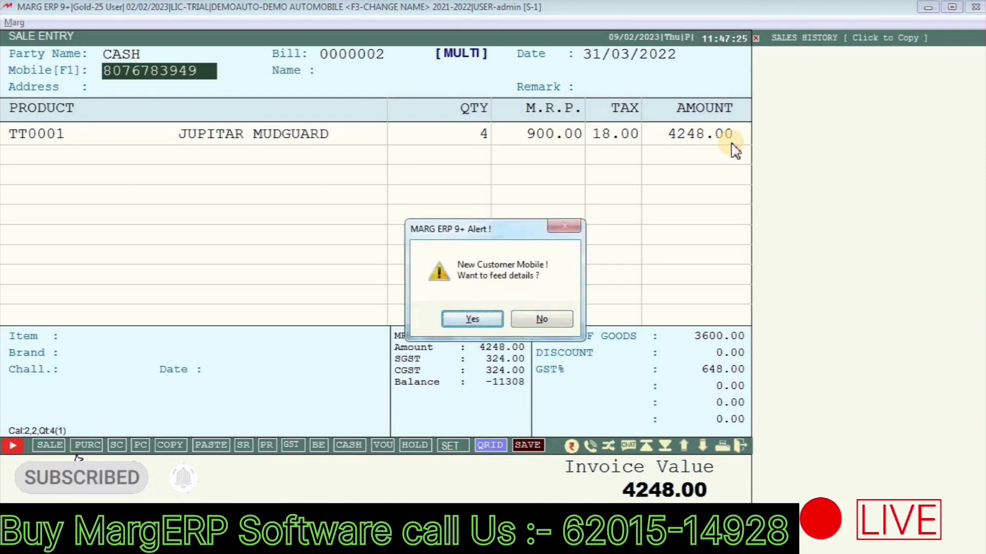
{"action": "key", "text": "Return"}
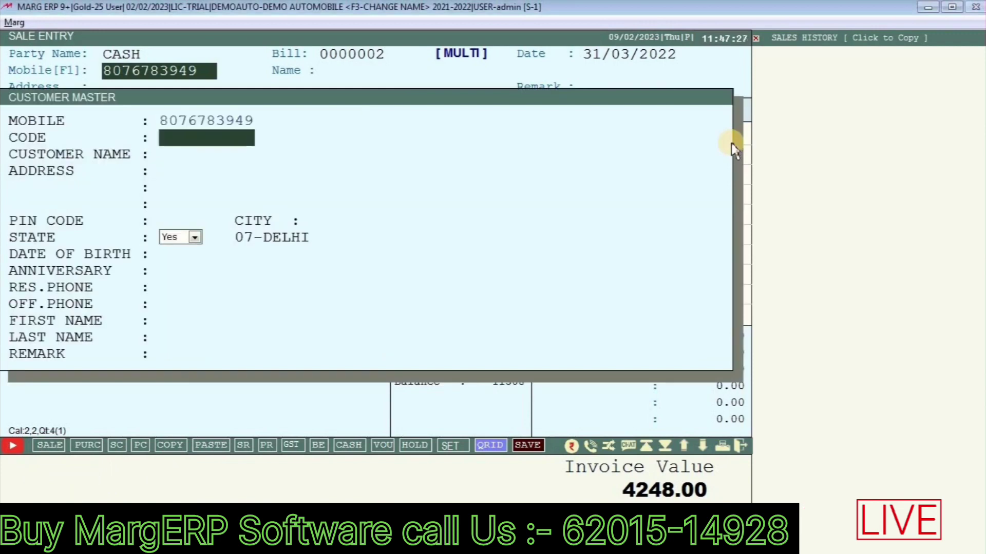
{"action": "key", "text": "Return"}
{"action": "type", "text": "DELHI"}
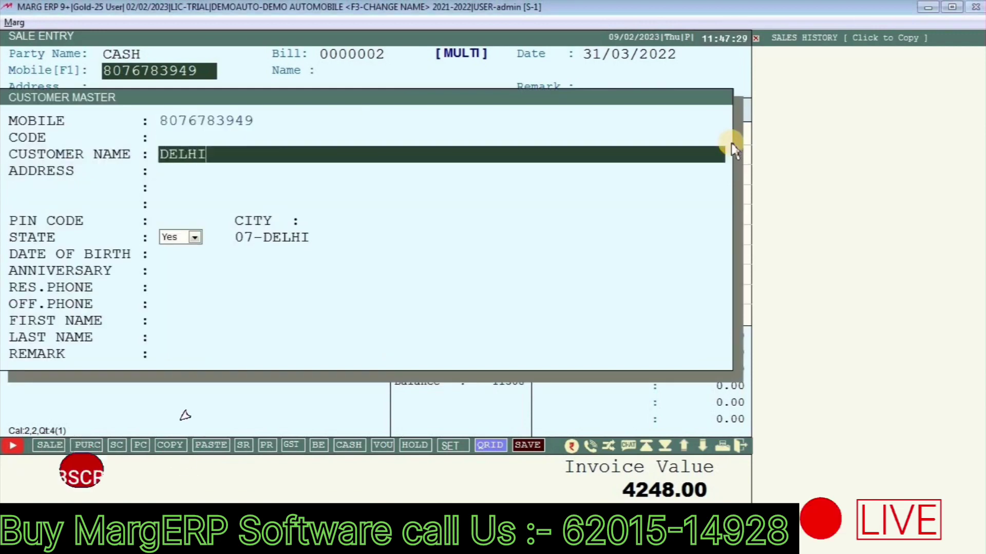
{"action": "key", "text": "Return"}
{"action": "key", "text": "Return"}
{"action": "key", "text": "Return"}
{"action": "key", "text": "Return"}
{"action": "key", "text": "Return"}
{"action": "key", "text": "Return"}
{"action": "key", "text": "Return"}
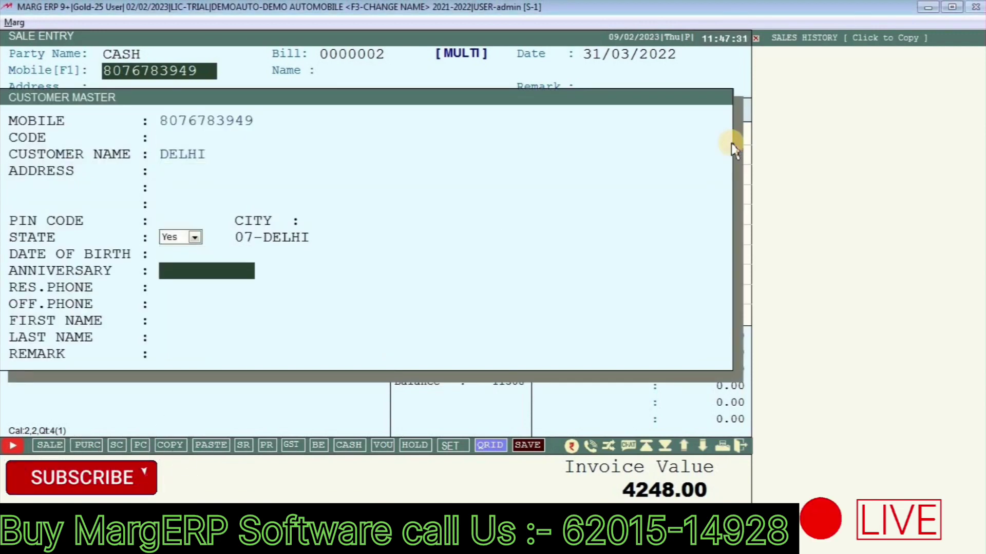
{"action": "key", "text": "Return"}
{"action": "key", "text": "Return"}
{"action": "key", "text": "Return"}
{"action": "key", "text": "Return"}
{"action": "key", "text": "Return"}
{"action": "key", "text": "Return"}
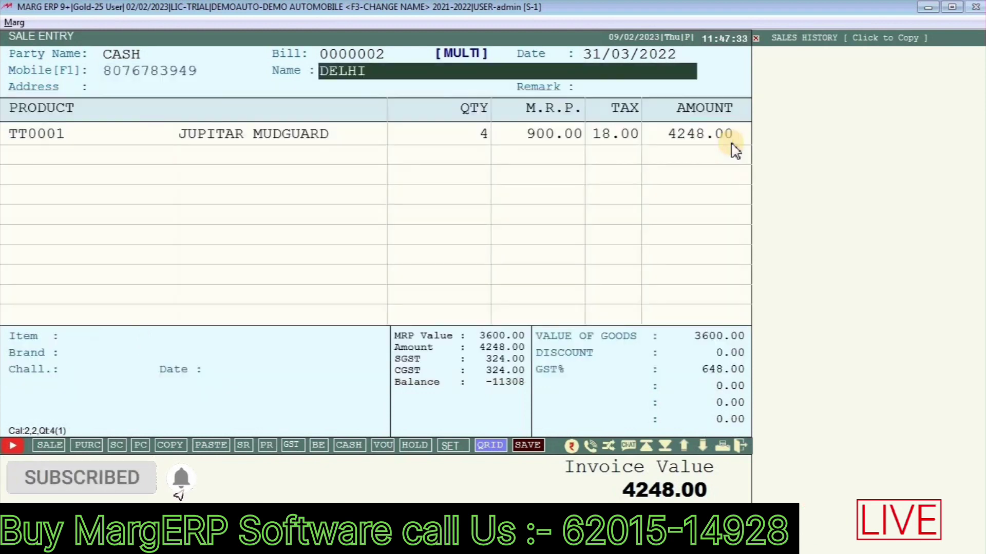
{"action": "key", "text": "Return"}
{"action": "key", "text": "Return"}
{"action": "key", "text": "Return"}
Step: Accept full cash payment and save the 4248.00 bill
{"action": "key", "text": "End"}
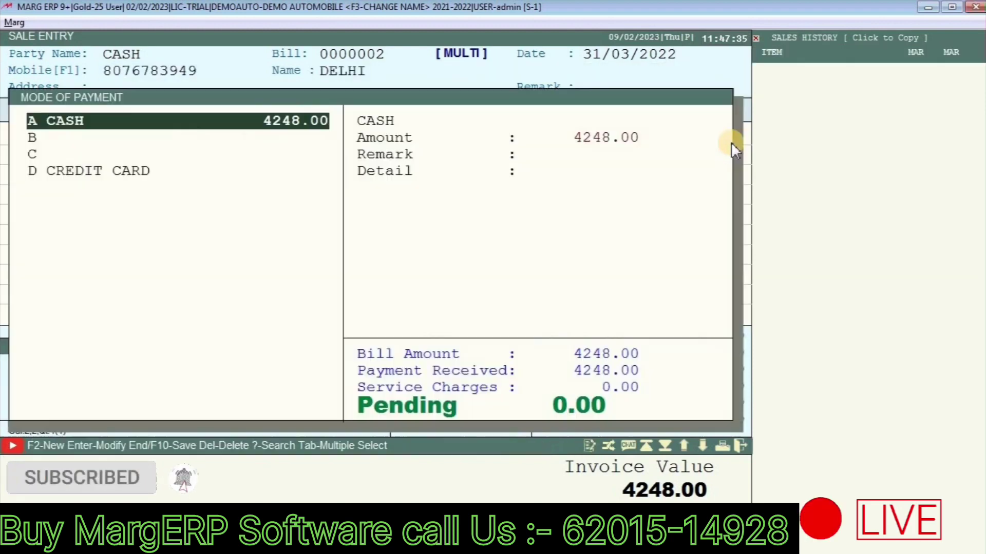
{"action": "key", "text": "End"}
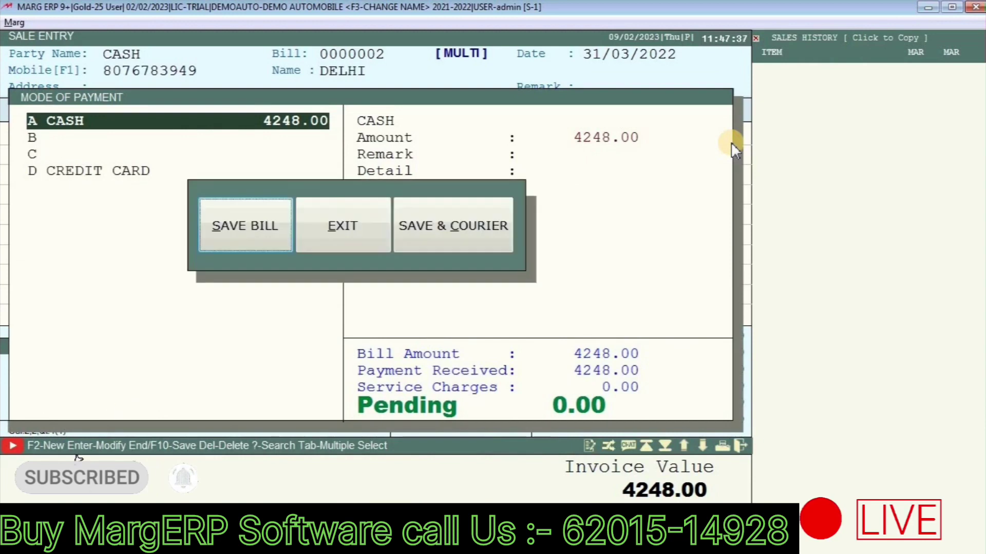
{"action": "key", "text": "Return"}
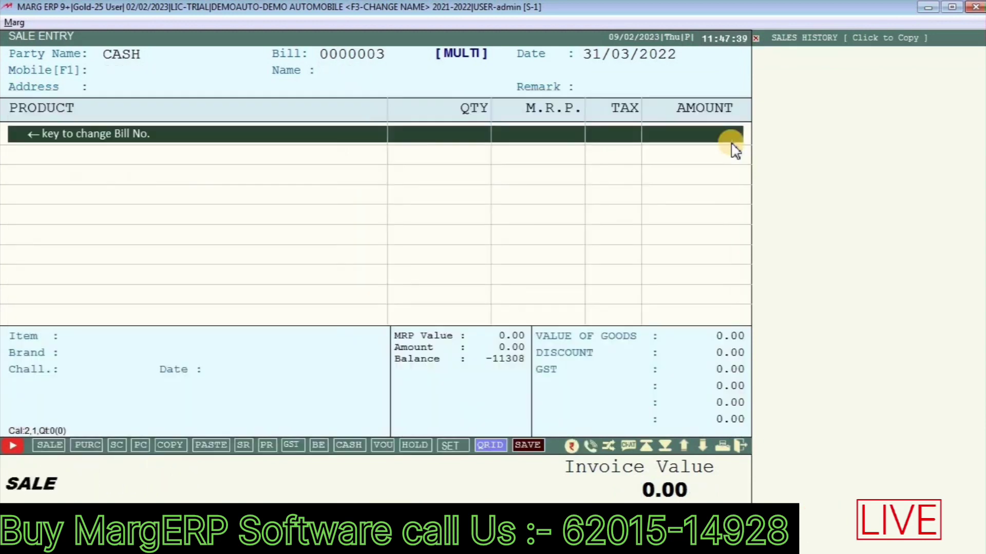
Step: Reopen saved bill 0000002 through Modify with the period set to All Time
{"action": "key", "text": "Escape"}
{"action": "key", "text": "Escape"}
{"action": "key", "text": "Escape"}
{"action": "key", "text": "Escape"}
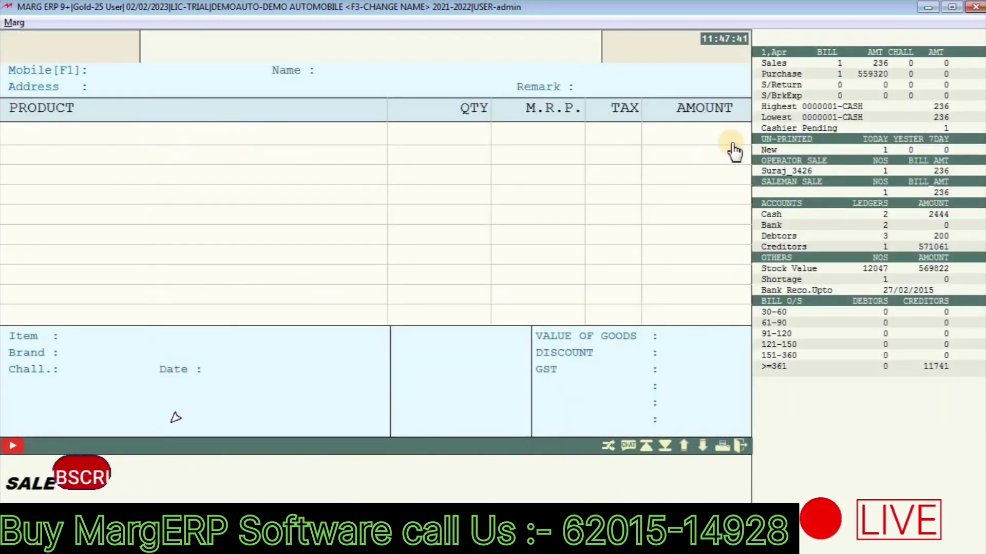
{"action": "key", "text": "alt+m"}
{"action": "key", "text": "Return"}
{"action": "key", "text": "a"}
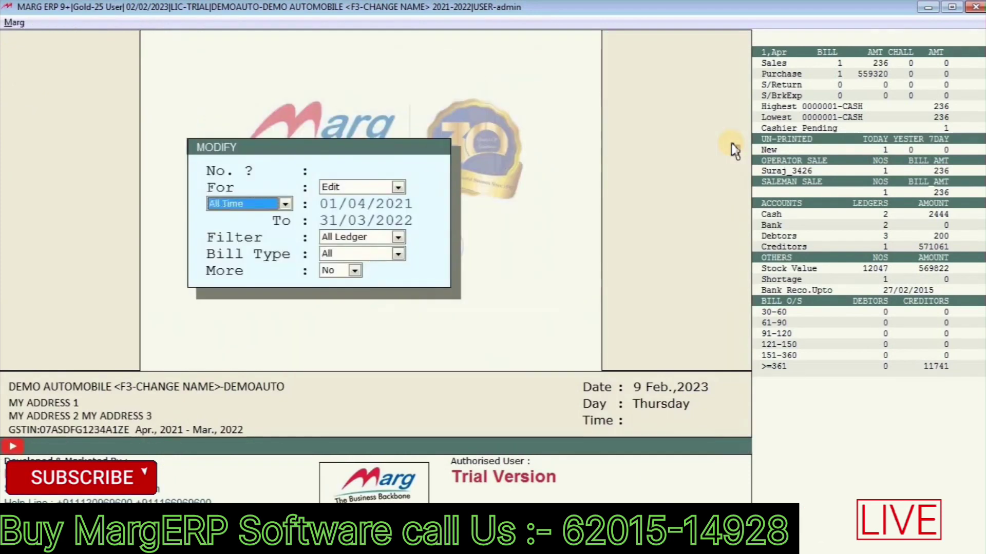
{"action": "key", "text": "Return"}
{"action": "key", "text": "Return"}
{"action": "key", "text": "Return"}
{"action": "key", "text": "Return"}
{"action": "key", "text": "Return"}
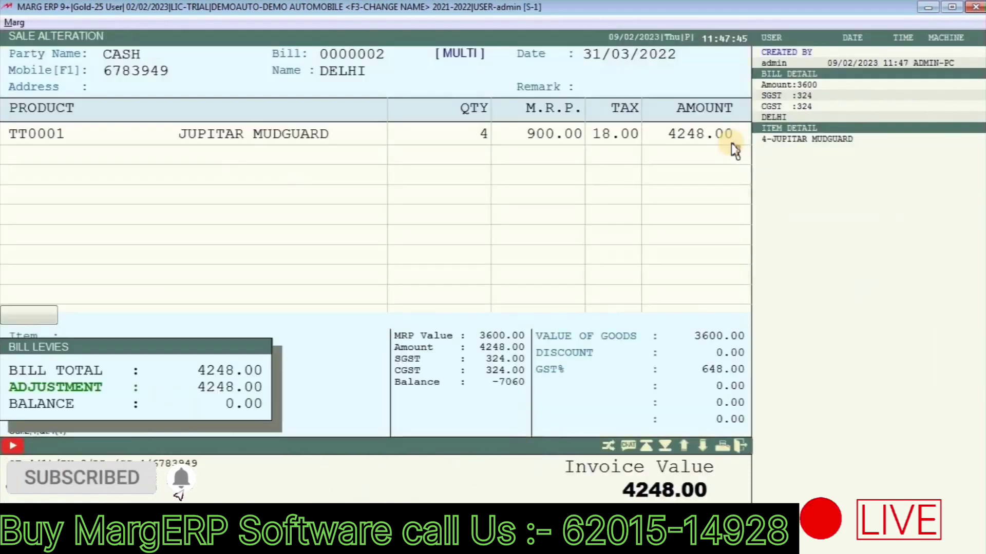
{"action": "key", "text": "Return"}
{"action": "key", "text": "Return"}
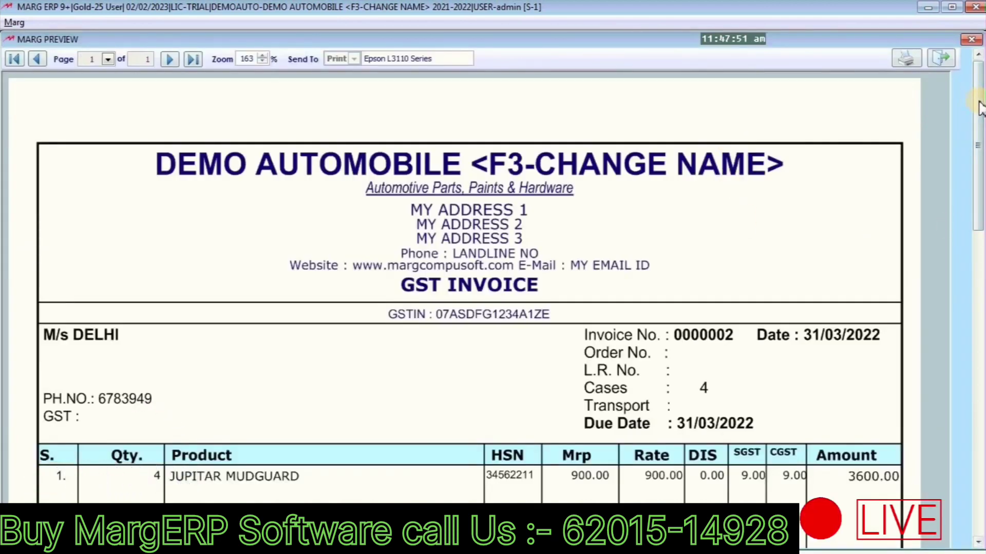
Step: Scroll the invoice preview down to the 4248.00 grand total and back, then close it
{"action": "scroll", "coordinate": [253, 203], "scroll_direction": "down", "scroll_amount": 2}
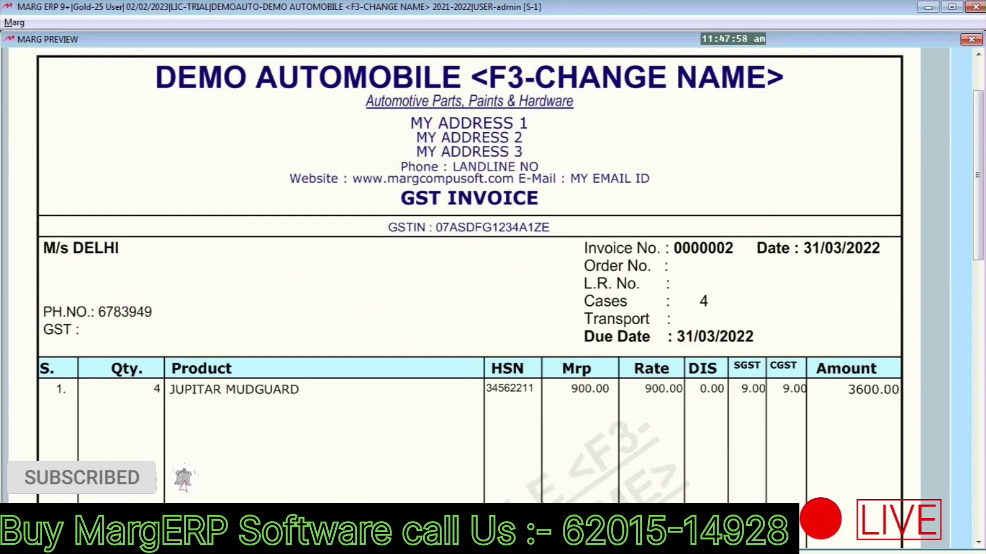
{"action": "left_click_drag", "start_coordinate": [981, 166], "coordinate": [970, 434]}
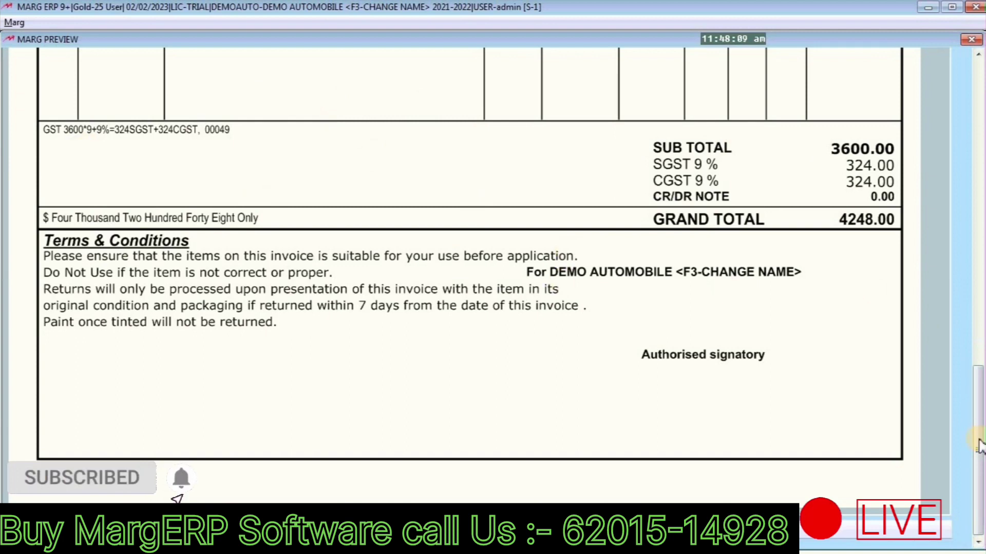
{"action": "left_click_drag", "start_coordinate": [978, 450], "coordinate": [975, 67]}
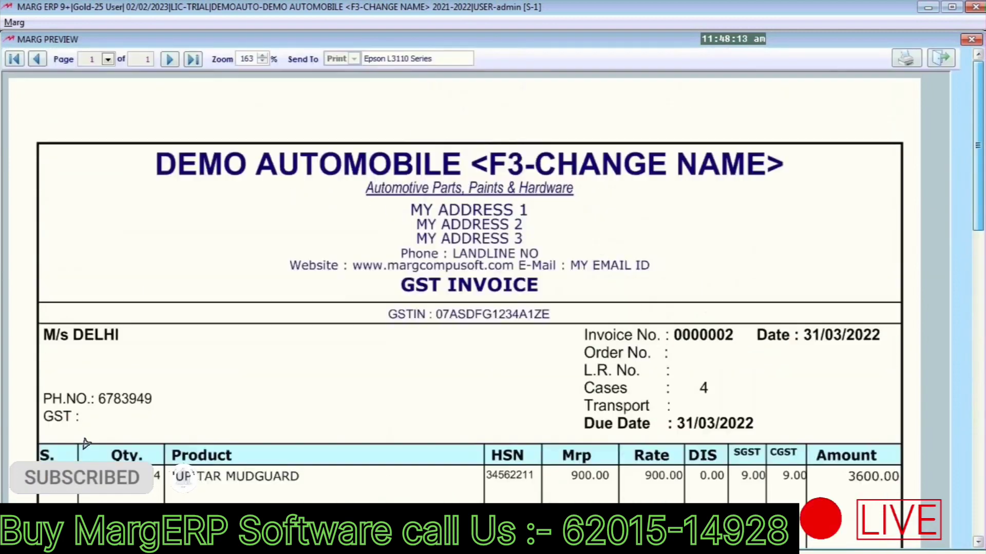
{"action": "key", "text": "Escape"}
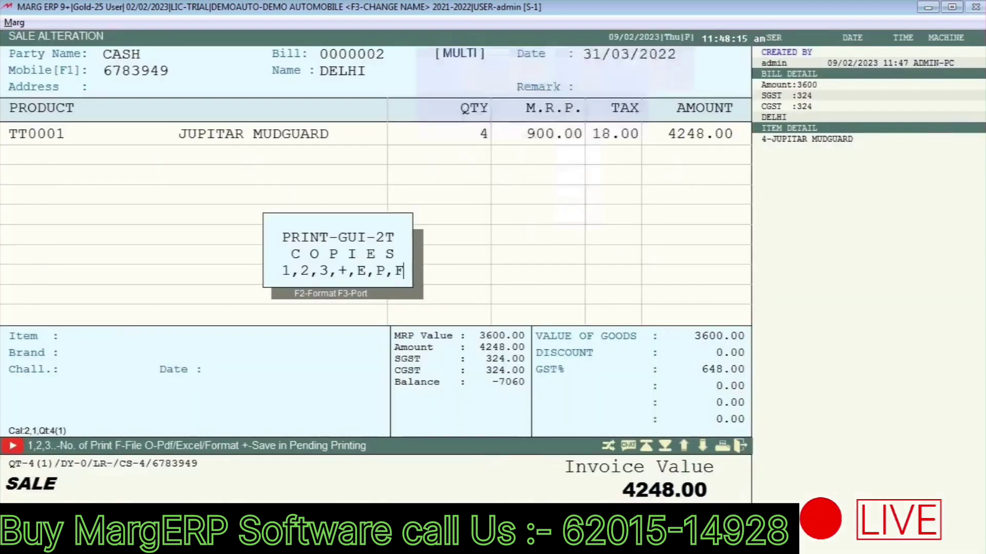
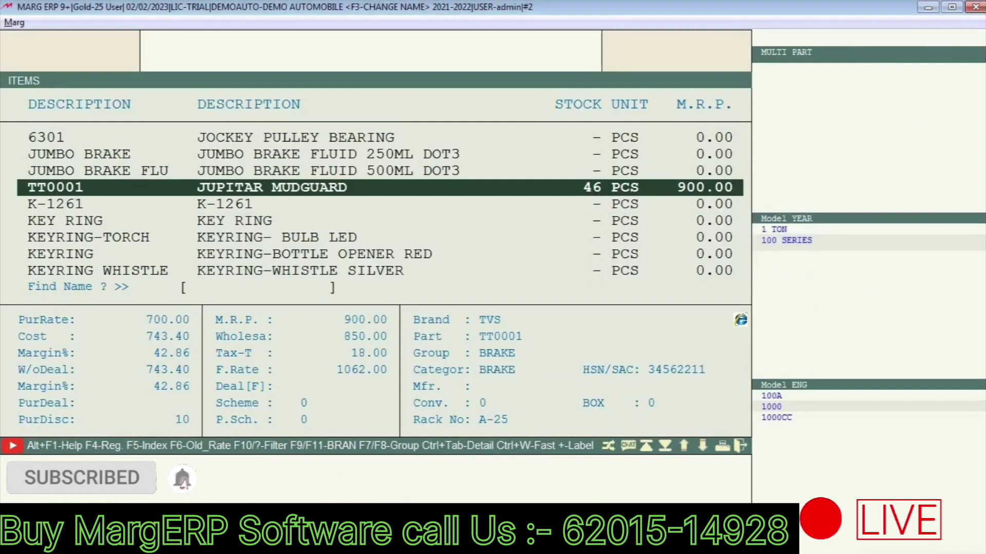
Step: Minimize Marg ERP to bring up the Excel sheet with ITEM NAME, PART NO, QTY and DIS headers
{"action": "left_click", "coordinate": [931, 8]}
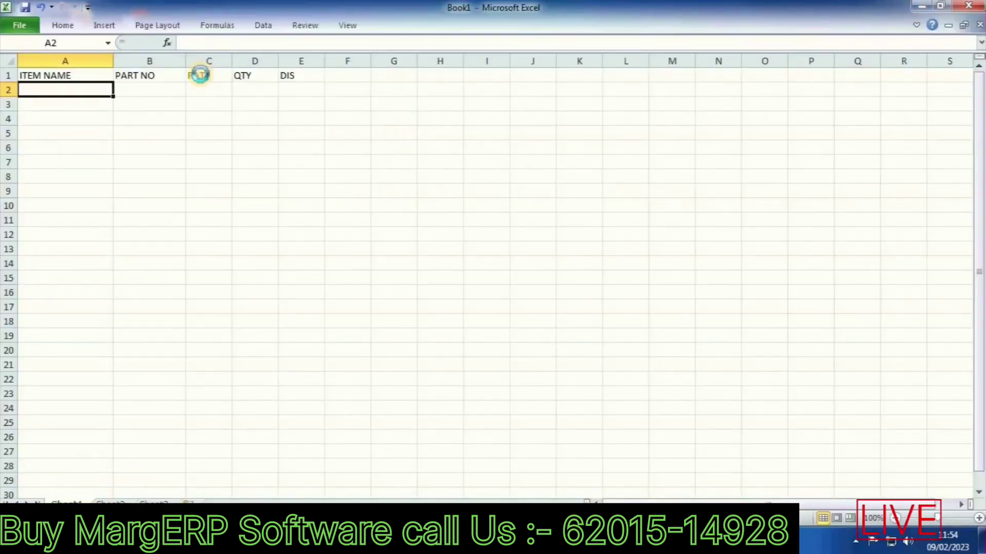
Step: Fill row 2 with the pasted item name, rate 700, quantity 14 and discount 7
{"action": "type", "text": "JUPITAR MUDGUARD"}
{"action": "key", "text": "Tab"}
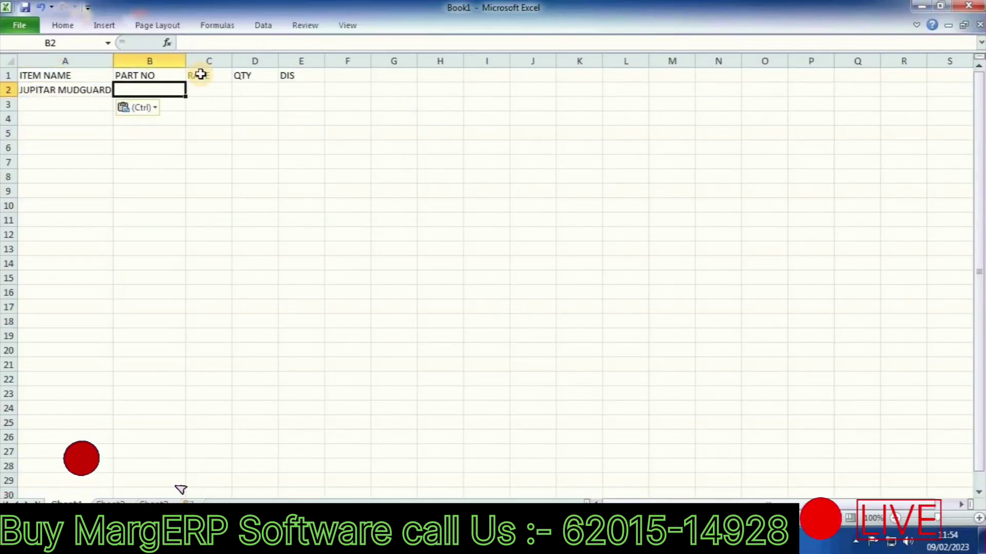
{"action": "key", "text": "Tab"}
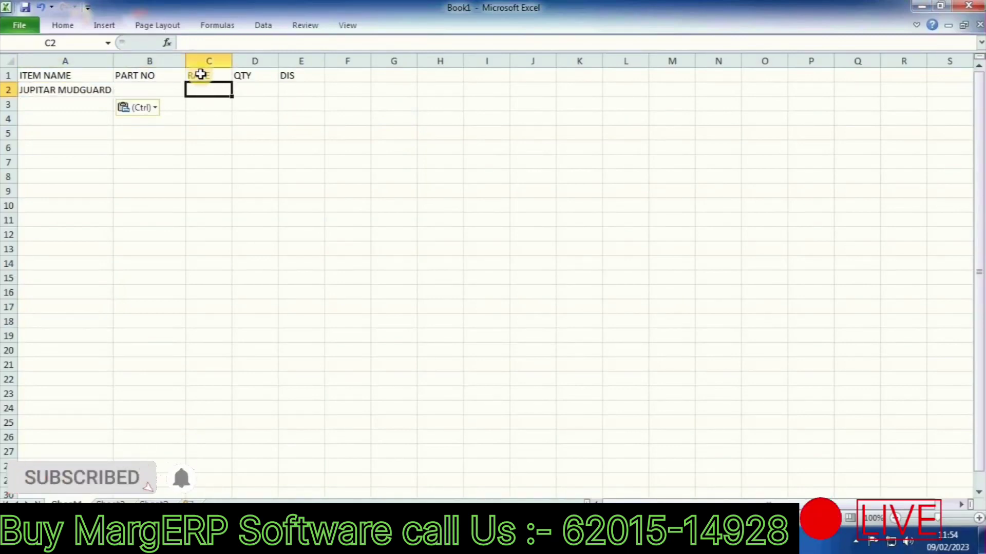
{"action": "type", "text": "700"}
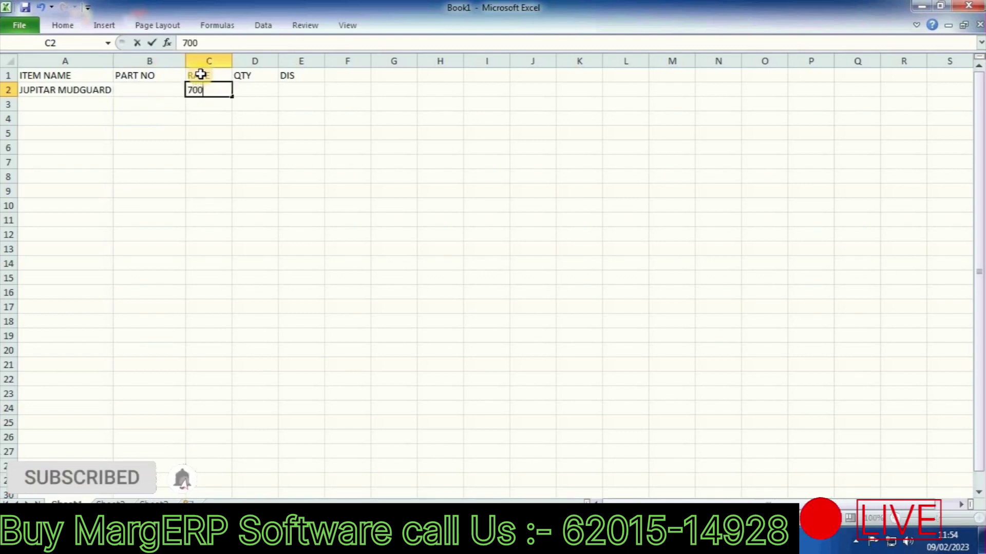
{"action": "key", "text": "Tab"}
{"action": "type", "text": "14"}
{"action": "key", "text": "Return"}
{"action": "key", "text": "Up"}
{"action": "key", "text": "Tab"}
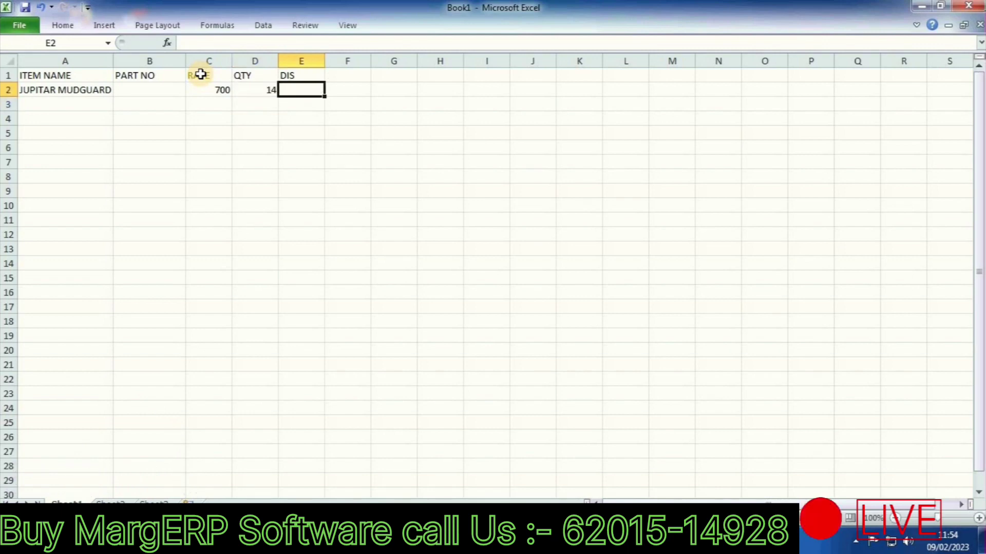
{"action": "type", "text": "7"}
{"action": "key", "text": "Return"}
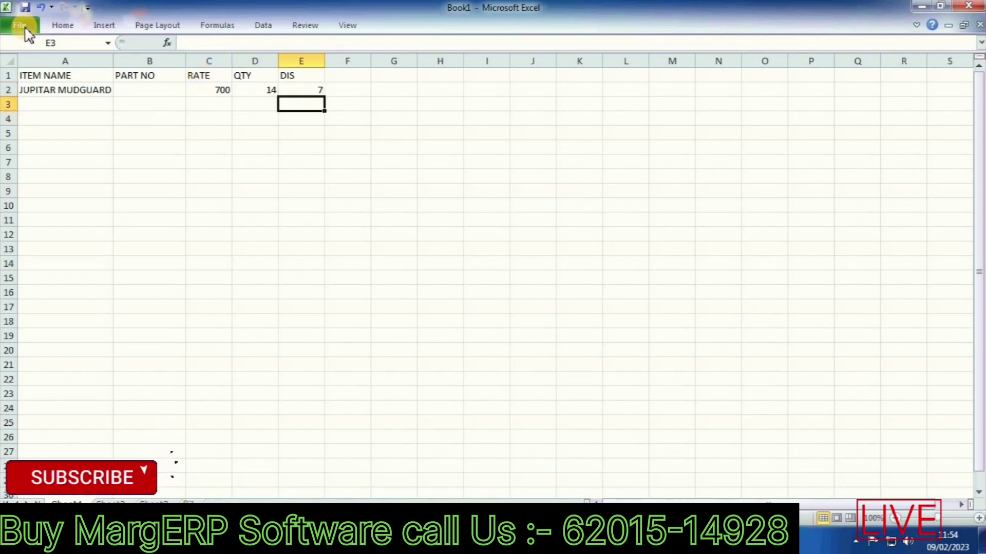
Step: Save the workbook to the Desktop as PURCHASE IMPORT FILE
{"action": "left_click", "coordinate": [26, 29]}
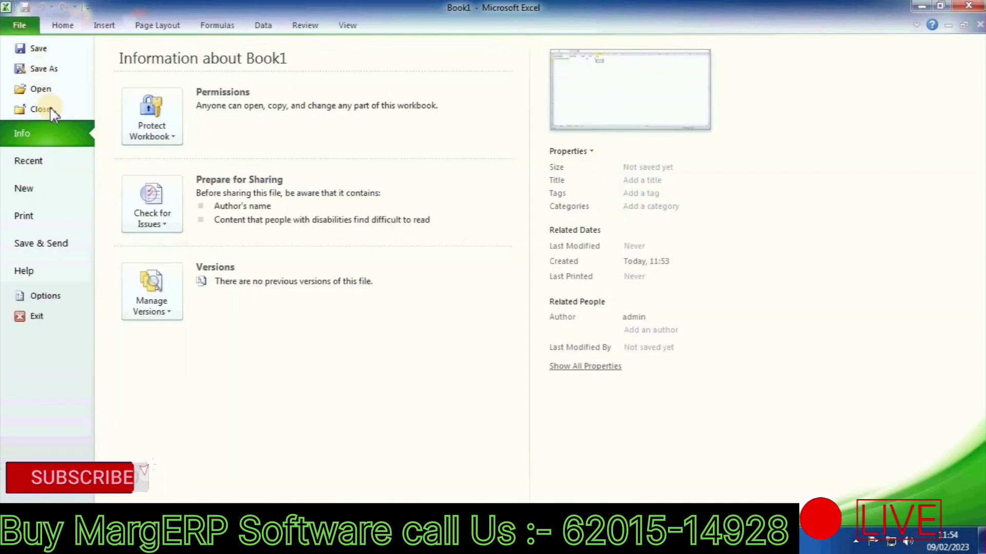
{"action": "left_click", "coordinate": [45, 72]}
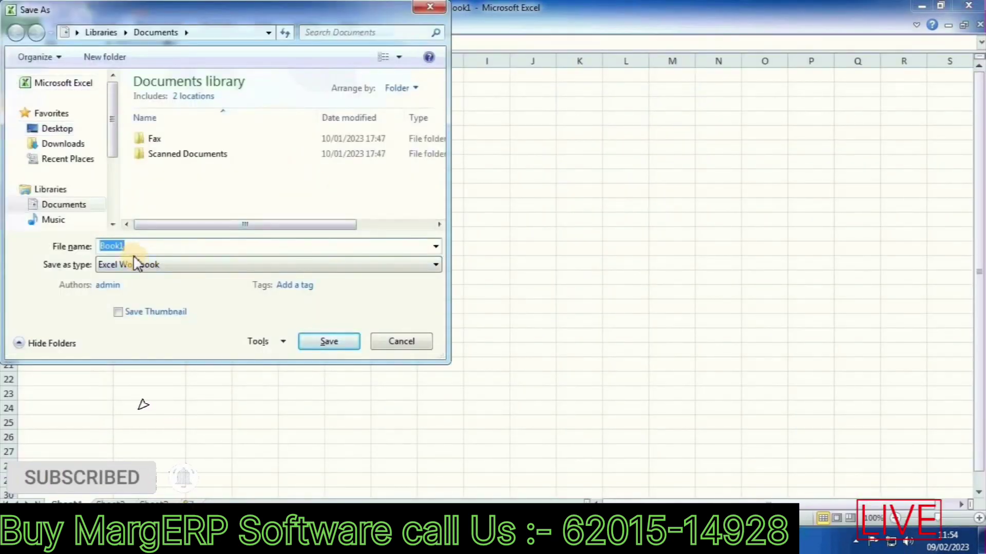
{"action": "type", "text": "PURCHASE"}
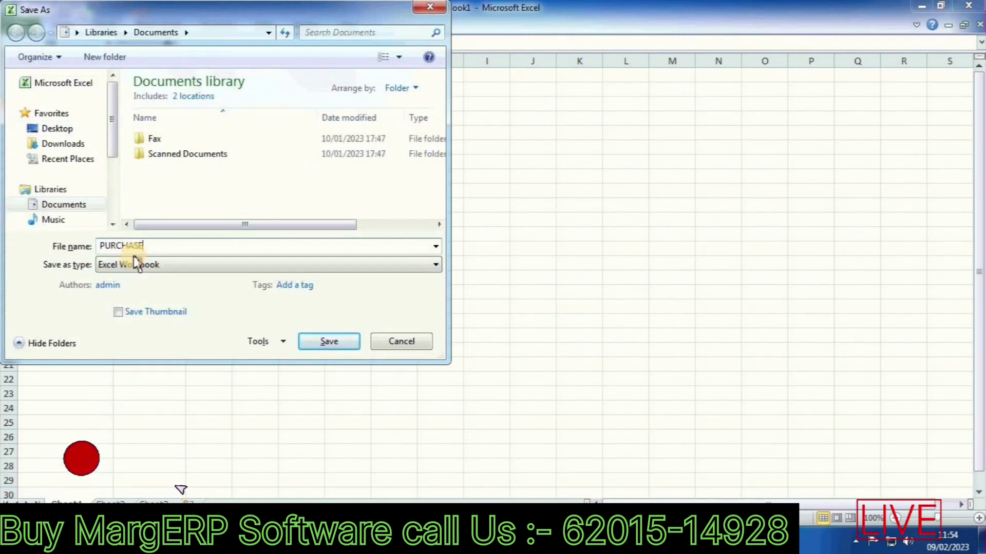
{"action": "type", "text": " IMPORT FILE"}
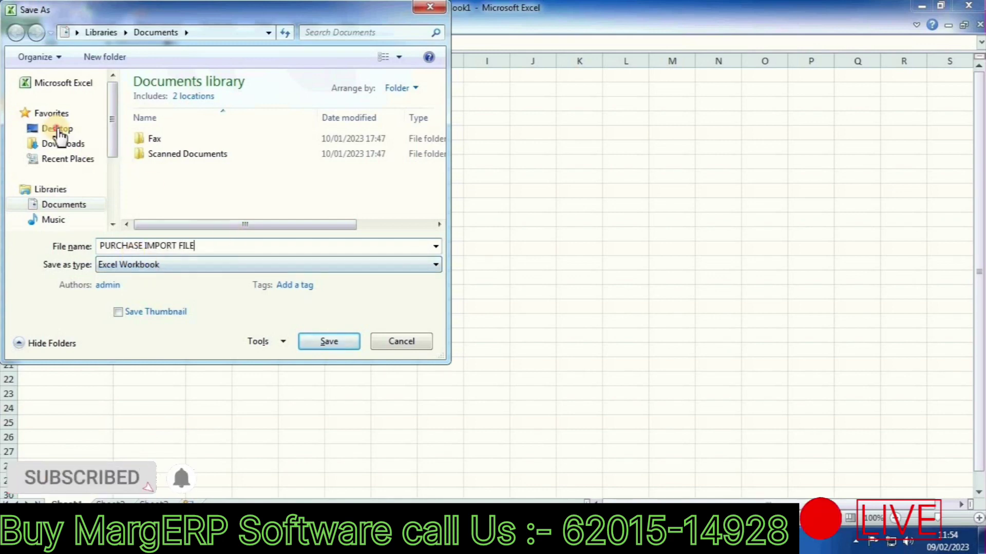
{"action": "left_click", "coordinate": [60, 130]}
{"action": "left_click", "coordinate": [319, 343]}
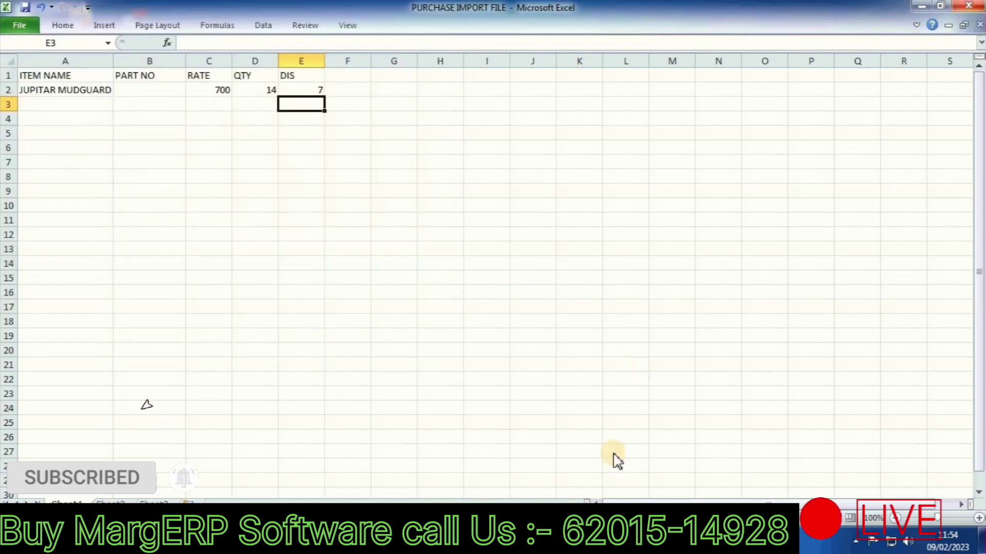
Step: Return to Marg, close the item list and start Import Purchase under Masters > MARG Setups > Advance Features
{"action": "key", "text": "alt+Tab"}
{"action": "key", "text": "Down"}
{"action": "key", "text": "Down"}
{"action": "key", "text": "Down"}
{"action": "key", "text": "Up"}
{"action": "key", "text": "Up"}
{"action": "key", "text": "Up"}
{"action": "key", "text": "Up"}
{"action": "key", "text": "Up"}
{"action": "key", "text": "Escape"}
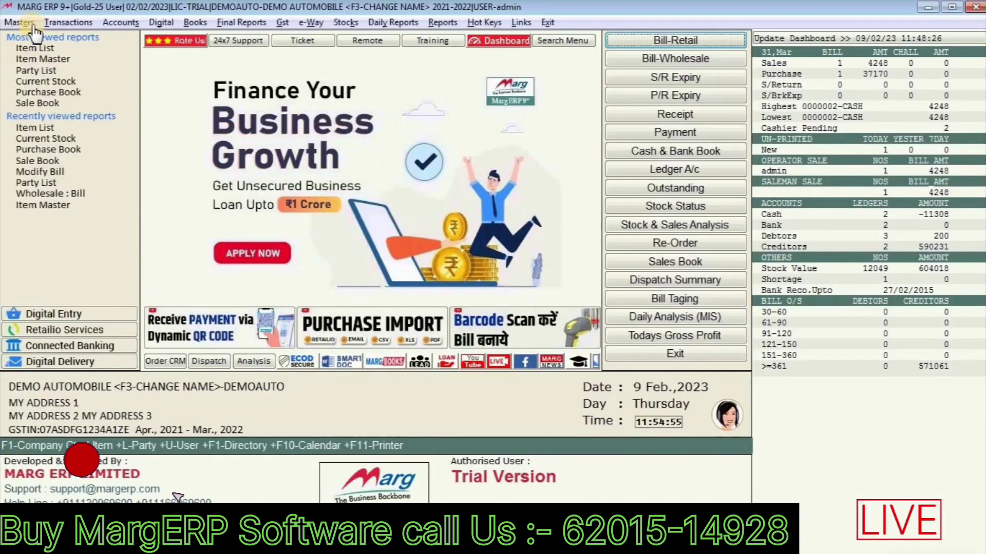
{"action": "left_click", "coordinate": [24, 21]}
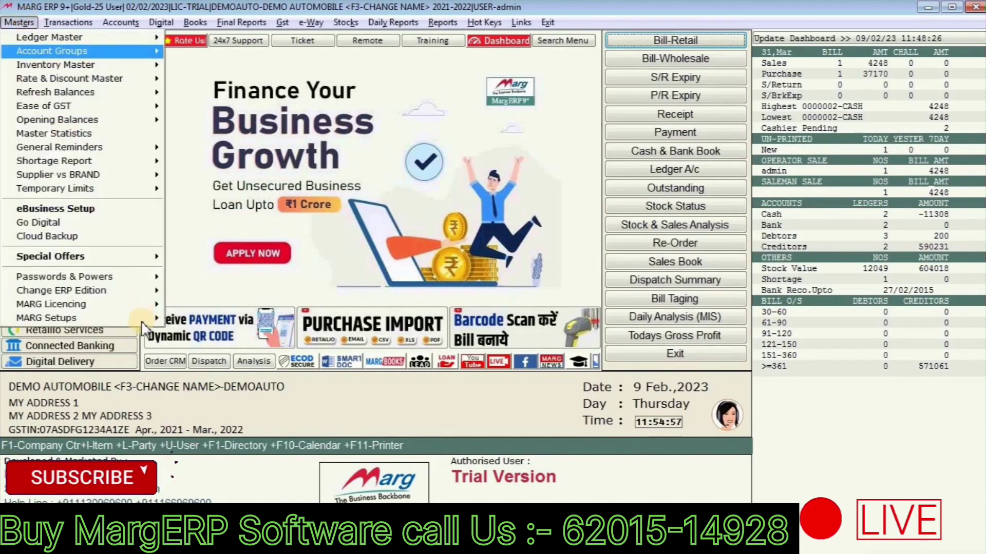
{"action": "mouse_move", "coordinate": [141, 319]}
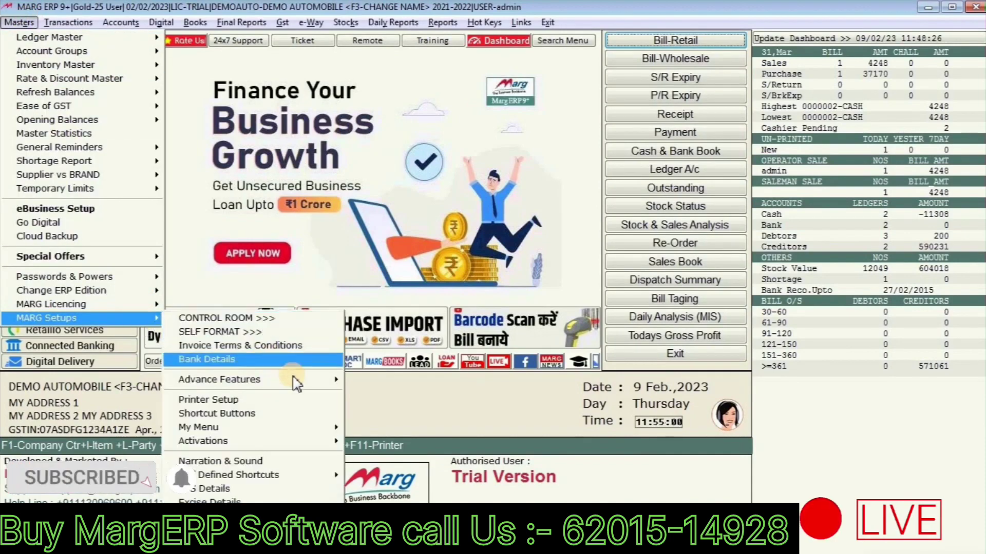
{"action": "mouse_move", "coordinate": [295, 379]}
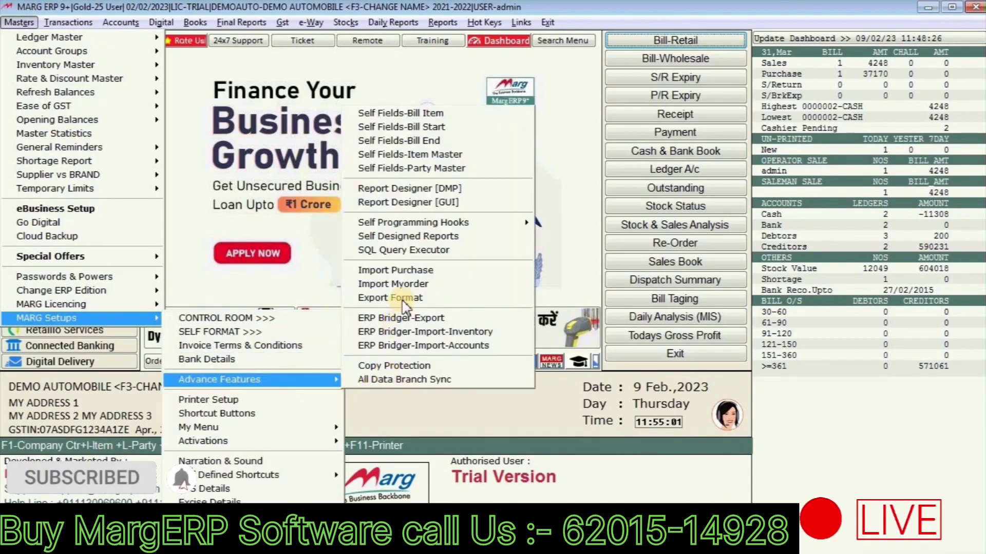
{"action": "left_click", "coordinate": [409, 270]}
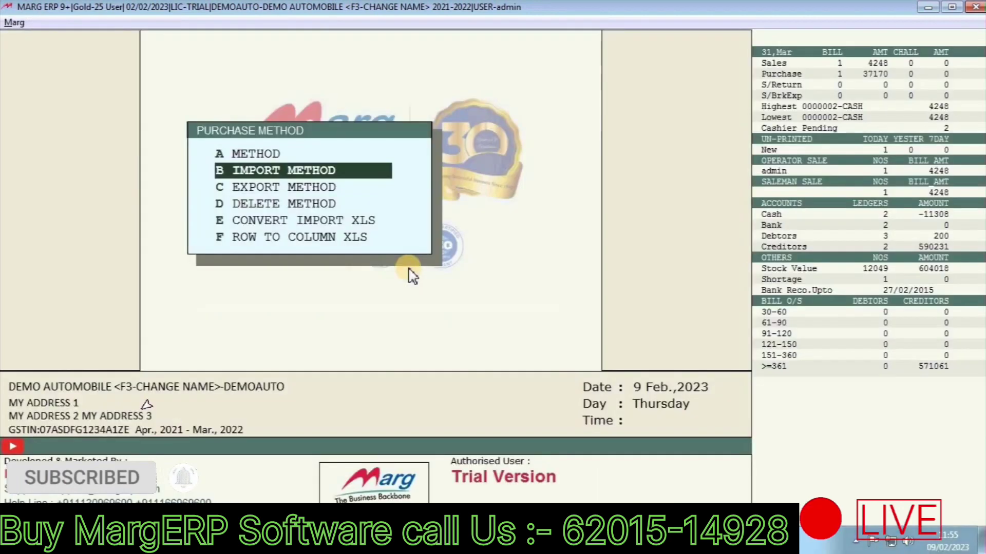
Step: Create a new purchase import method named SHT that reads data from line 2
{"action": "key", "text": "Up"}
{"action": "key", "text": "Return"}
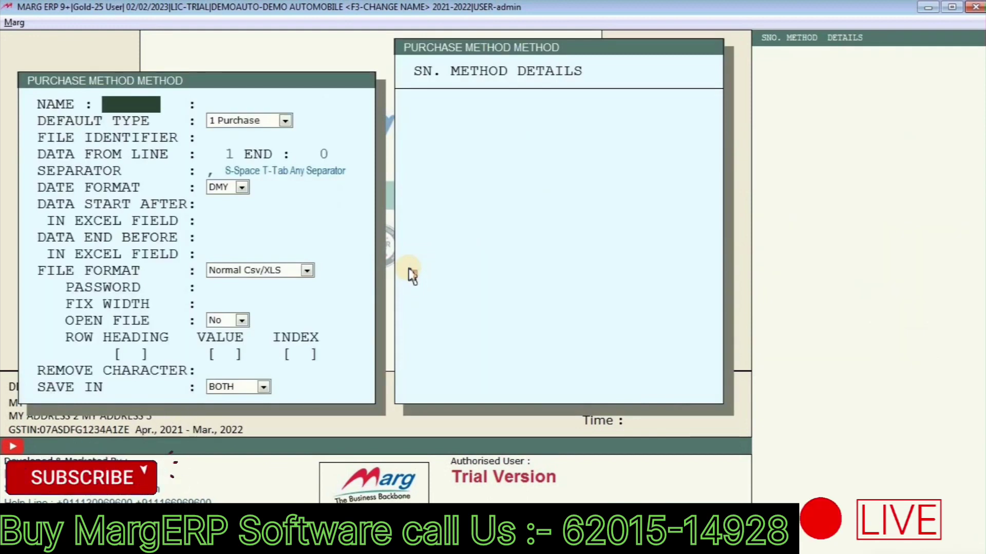
{"action": "key", "text": "Return"}
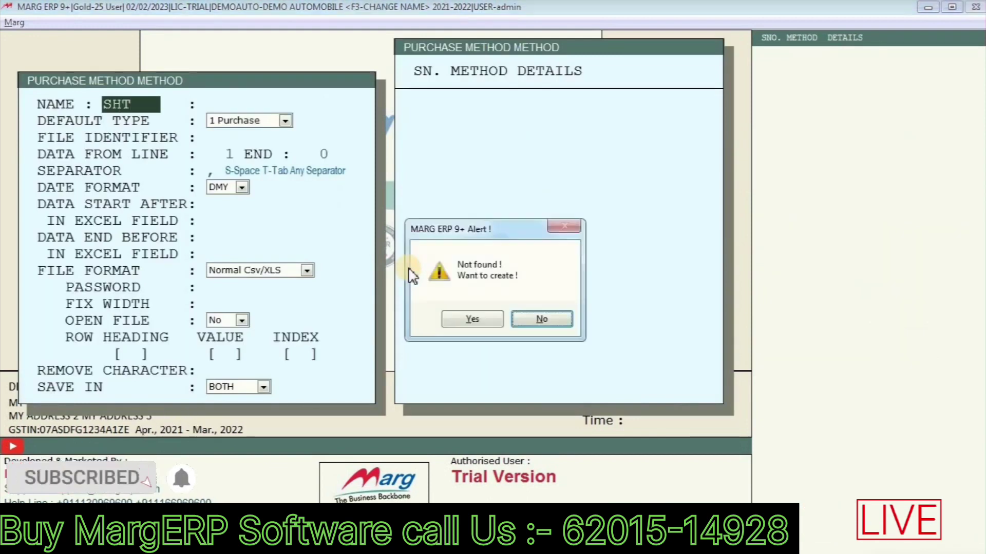
{"action": "key", "text": "Return"}
{"action": "key", "text": "Return"}
{"action": "key", "text": "Return"}
{"action": "key", "text": "Return"}
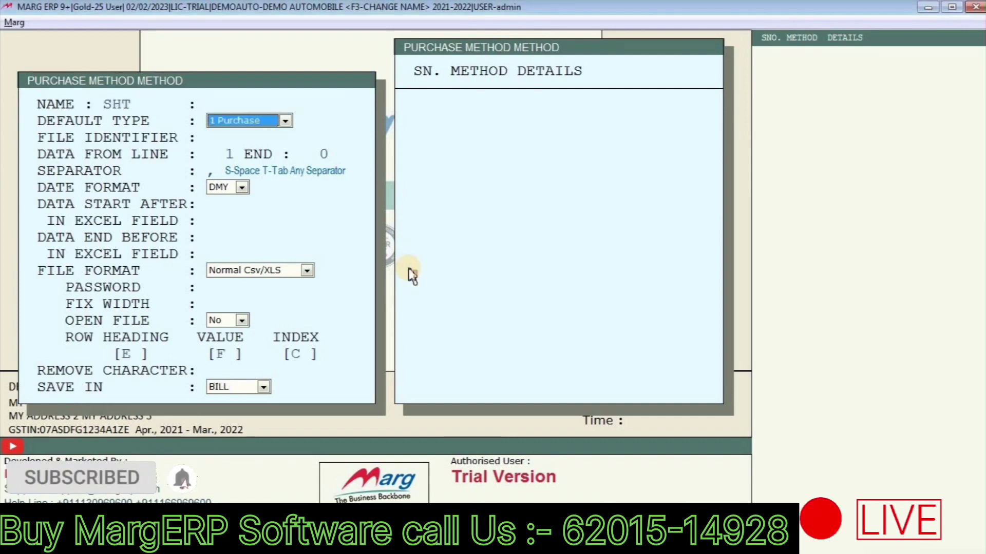
{"action": "type", "text": "2"}
{"action": "key", "text": "Return"}
{"action": "key", "text": "Return"}
{"action": "key", "text": "Return"}
{"action": "key", "text": "Return"}
{"action": "key", "text": "Return"}
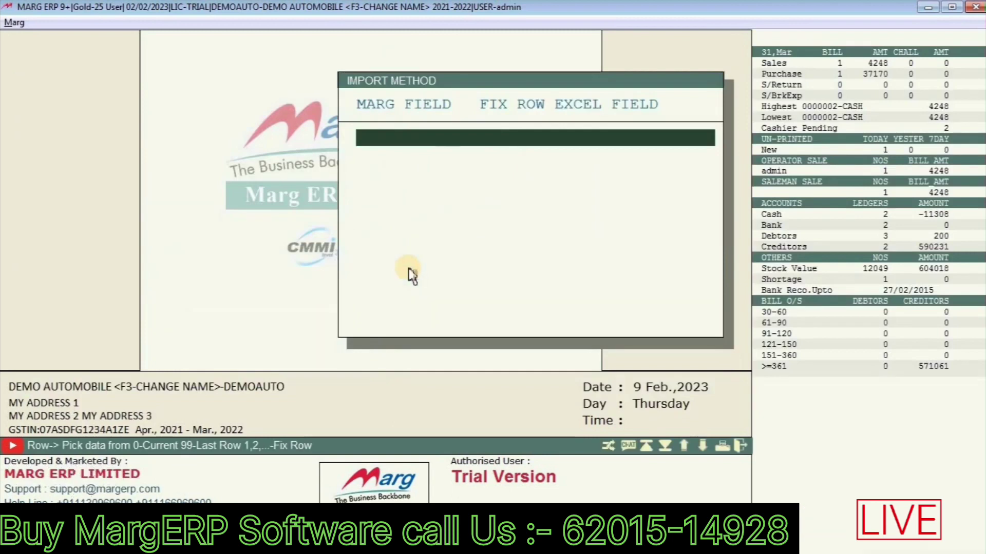
{"action": "key", "text": "Return"}
Step: Map the ITEM NAME format variable to Excel column A with Default trimming
{"action": "key", "text": "alt+Tab"}
{"action": "key", "text": "Down"}
{"action": "key", "text": "Down"}
{"action": "key", "text": "Down"}
{"action": "key", "text": "Down"}
{"action": "key", "text": "Down"}
{"action": "key", "text": "Down"}
{"action": "key", "text": "Down"}
{"action": "key", "text": "Down"}
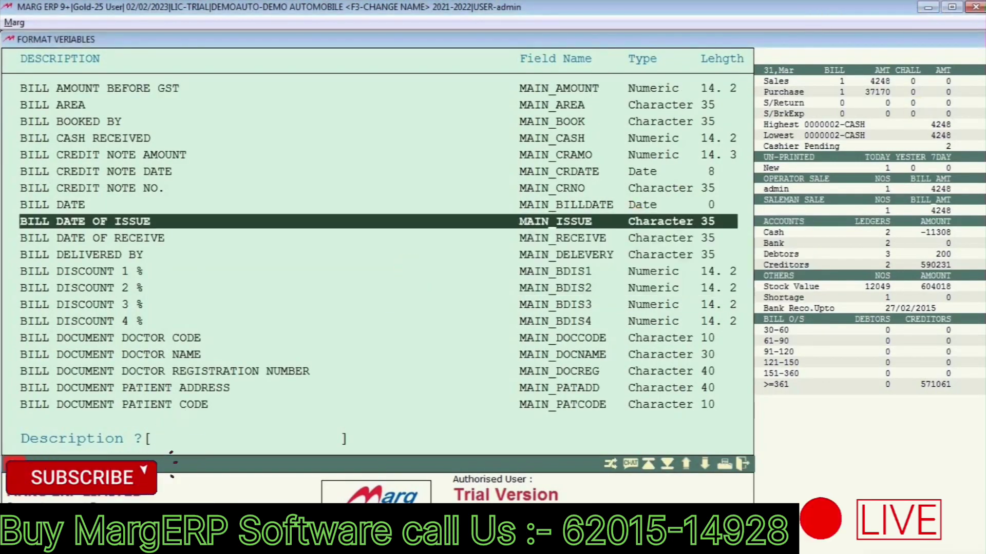
{"action": "left_click", "coordinate": [924, 8]}
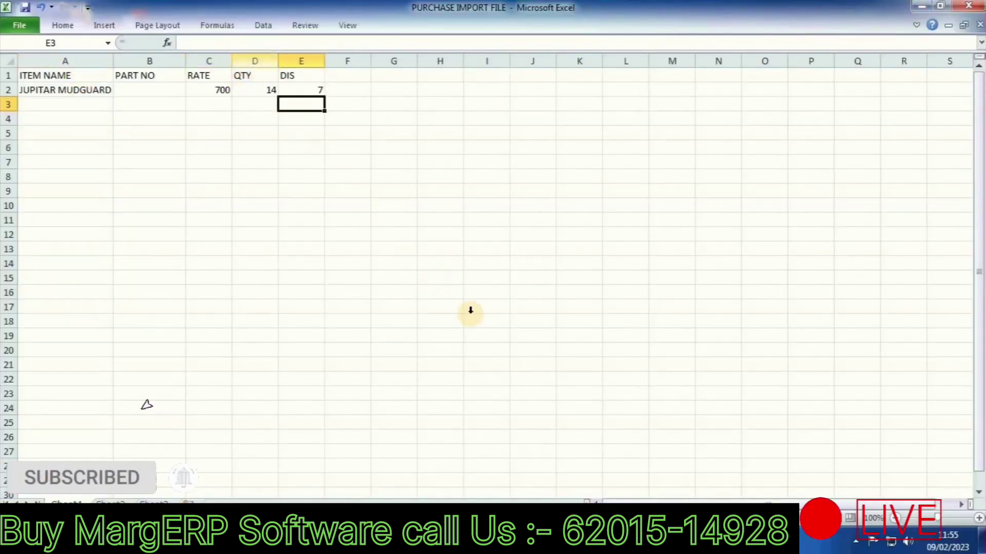
{"action": "key", "text": "alt+Tab"}
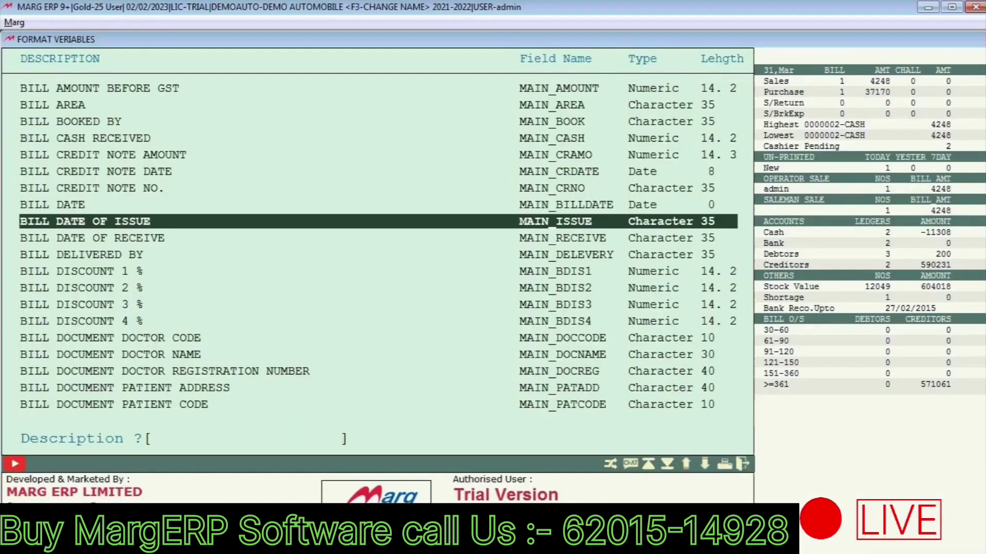
{"action": "type", "text": "ITEM NAME"}
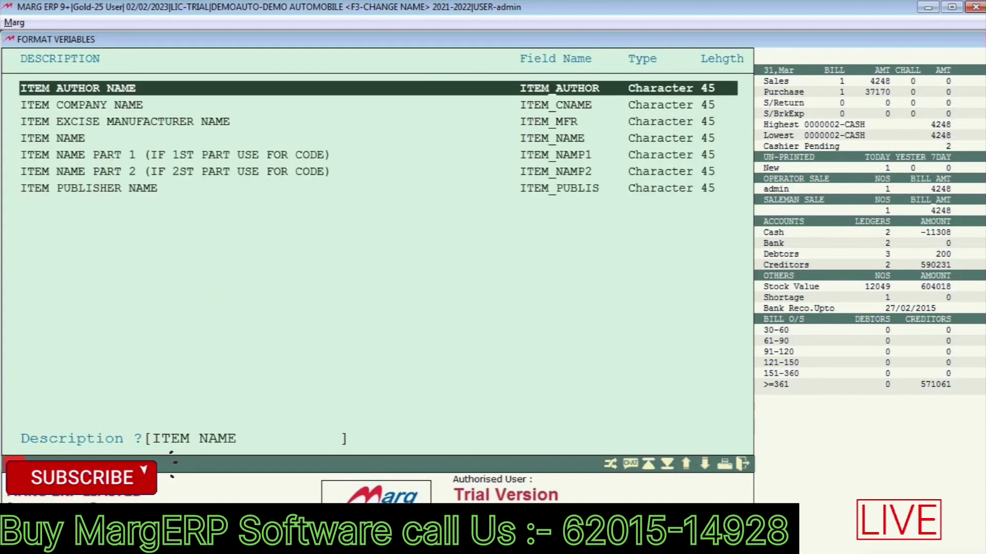
{"action": "key", "text": "Down"}
{"action": "key", "text": "Down"}
{"action": "key", "text": "Down"}
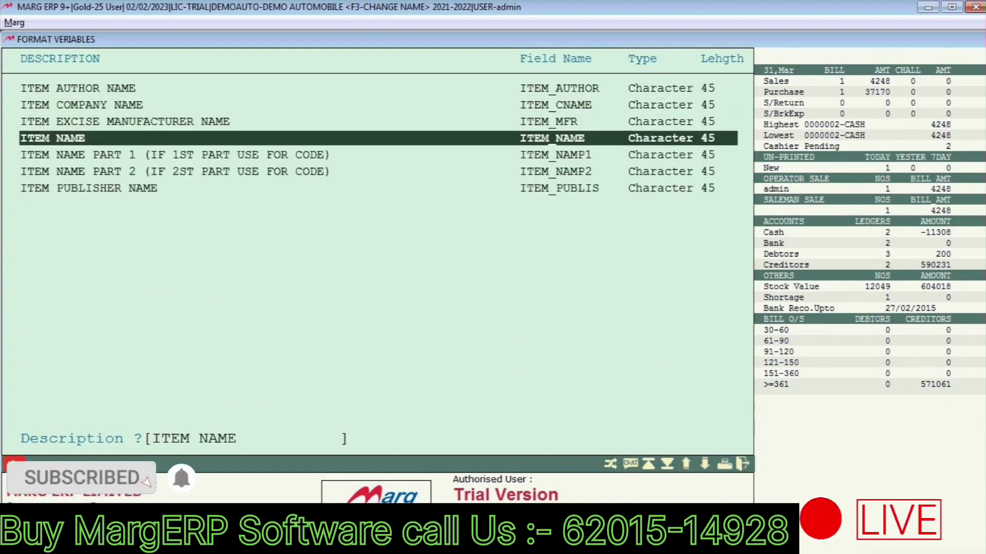
{"action": "key", "text": "Return"}
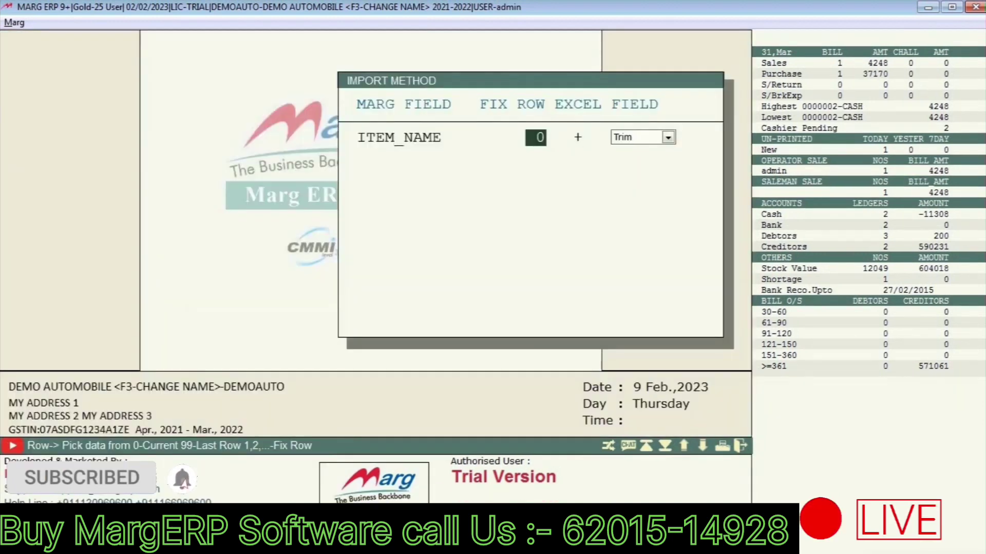
{"action": "type", "text": "A"}
{"action": "key", "text": "Return"}
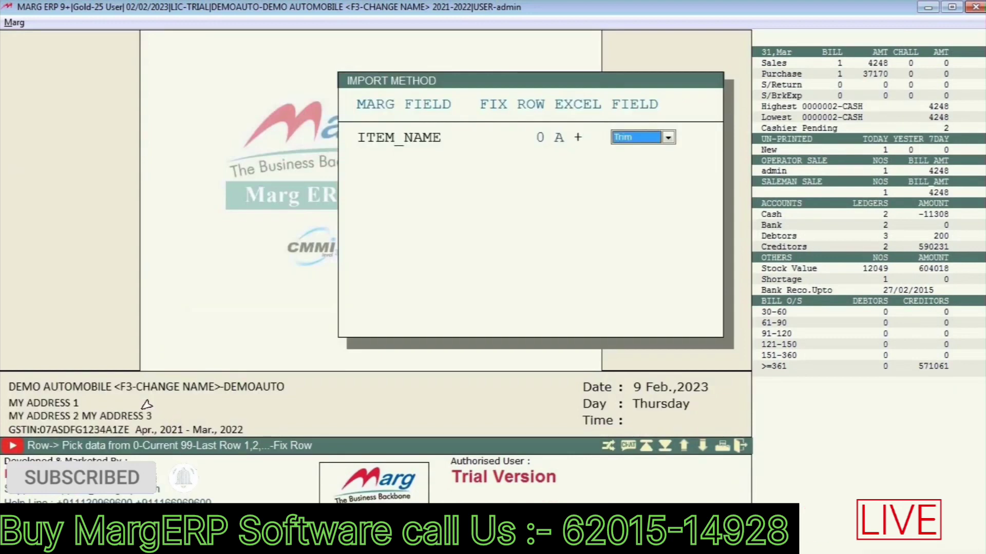
{"action": "key", "text": "Up"}
{"action": "key", "text": "Return"}
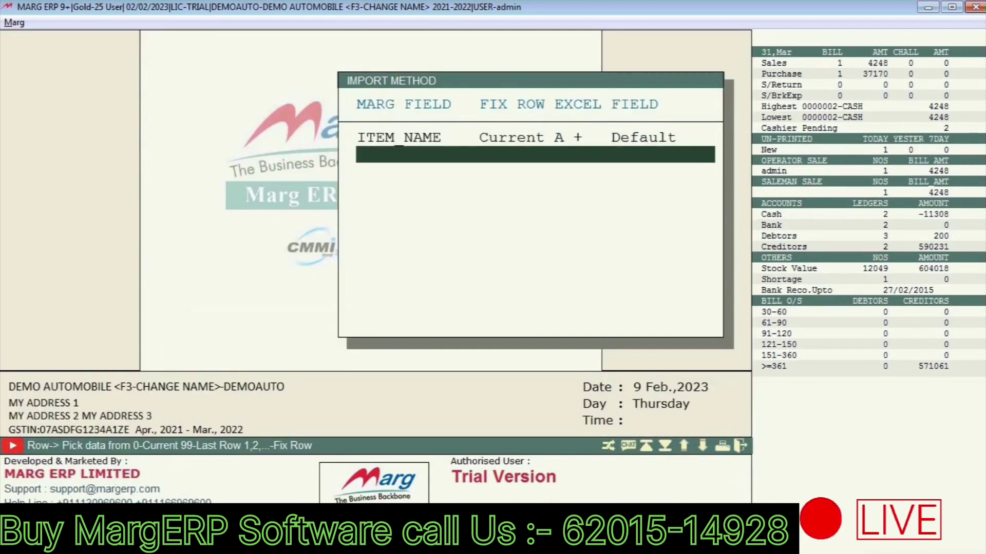
Step: Map ITEM RATE to Excel column C
{"action": "key", "text": "Return"}
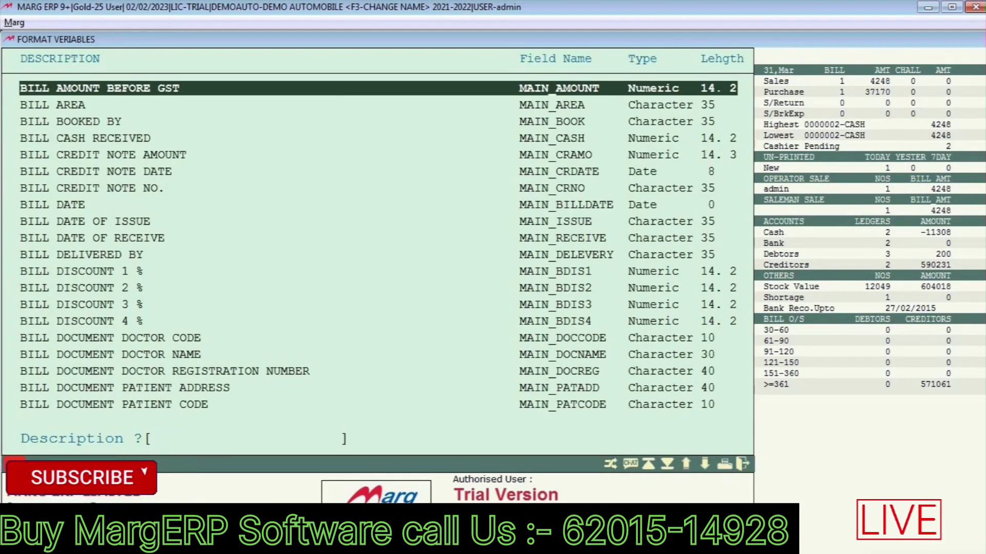
{"action": "type", "text": "RATE"}
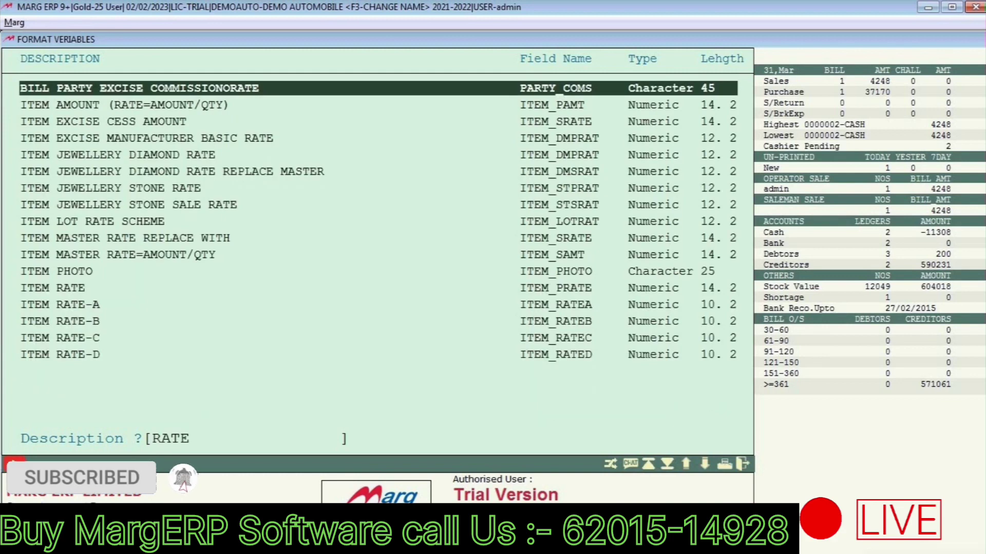
{"action": "key", "text": "Down"}
{"action": "key", "text": "Down"}
{"action": "key", "text": "Down"}
{"action": "key", "text": "Down"}
{"action": "key", "text": "Down"}
{"action": "key", "text": "Down"}
{"action": "key", "text": "Down"}
{"action": "key", "text": "Down"}
{"action": "key", "text": "Down"}
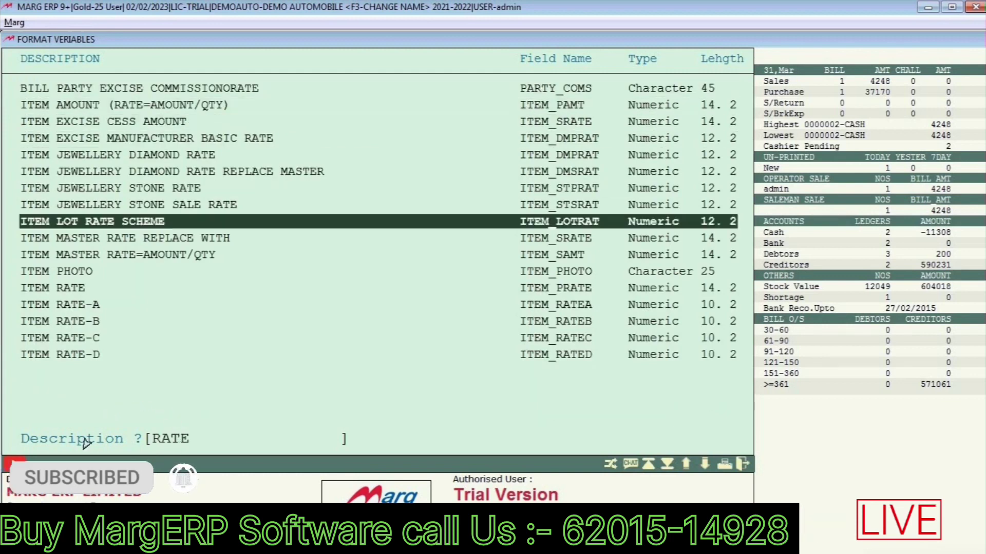
{"action": "key", "text": "Down"}
{"action": "key", "text": "Down"}
{"action": "key", "text": "Down"}
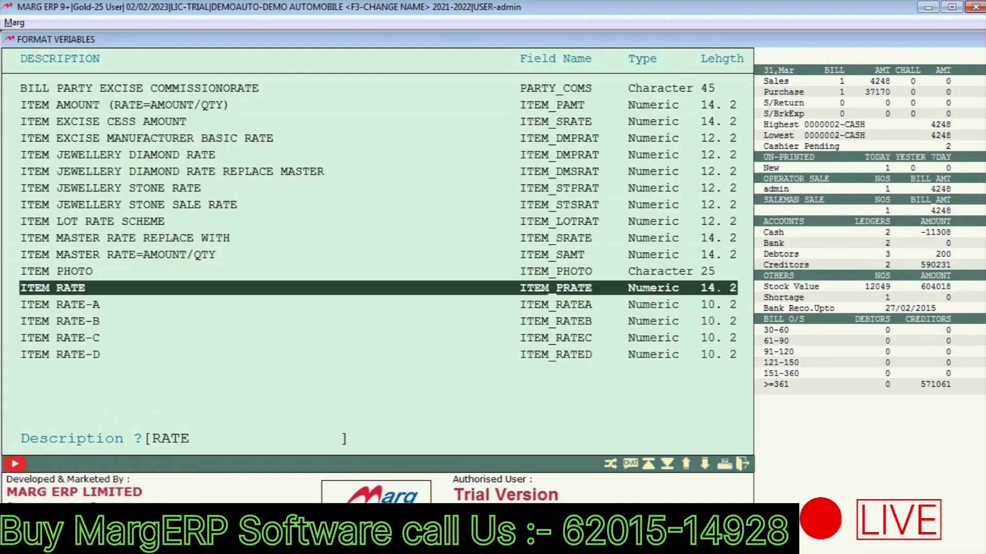
{"action": "key", "text": "Escape"}
{"action": "key", "text": "Return"}
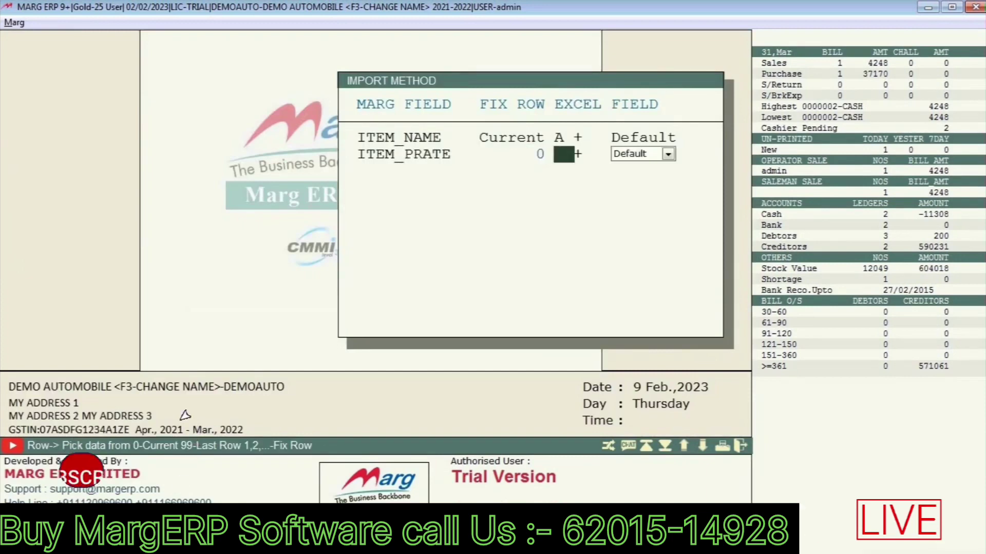
{"action": "type", "text": "c"}
{"action": "key", "text": "Return"}
{"action": "key", "text": "Return"}
{"action": "key", "text": "Return"}
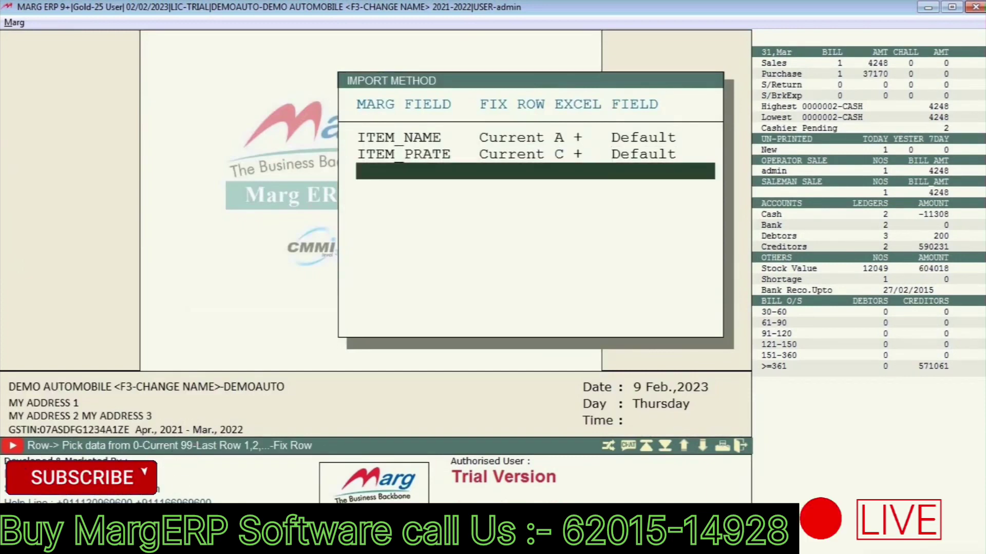
{"action": "key", "text": "Return"}
Step: Map ITEM QUANTITY to Excel column D
{"action": "type", "text": "Q"}
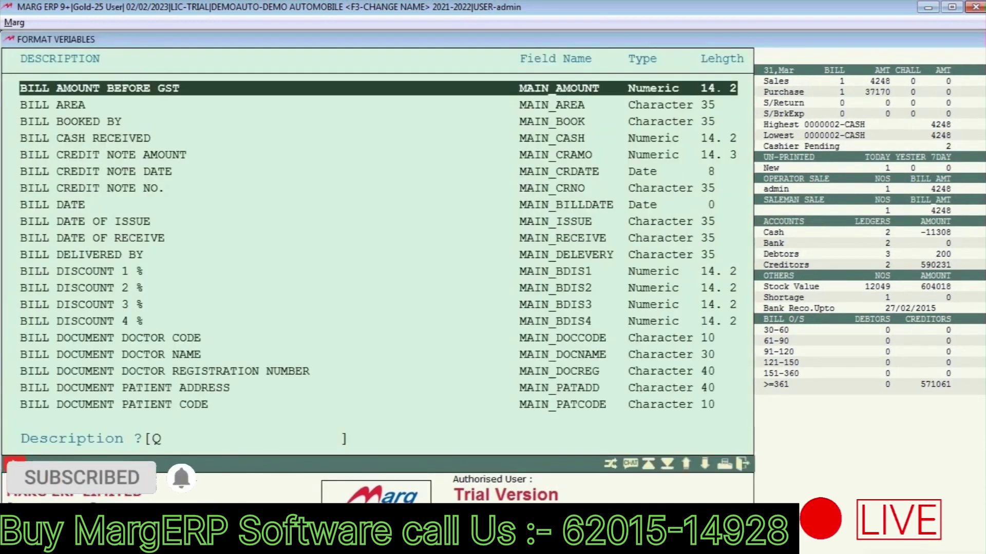
{"action": "type", "text": "TY"}
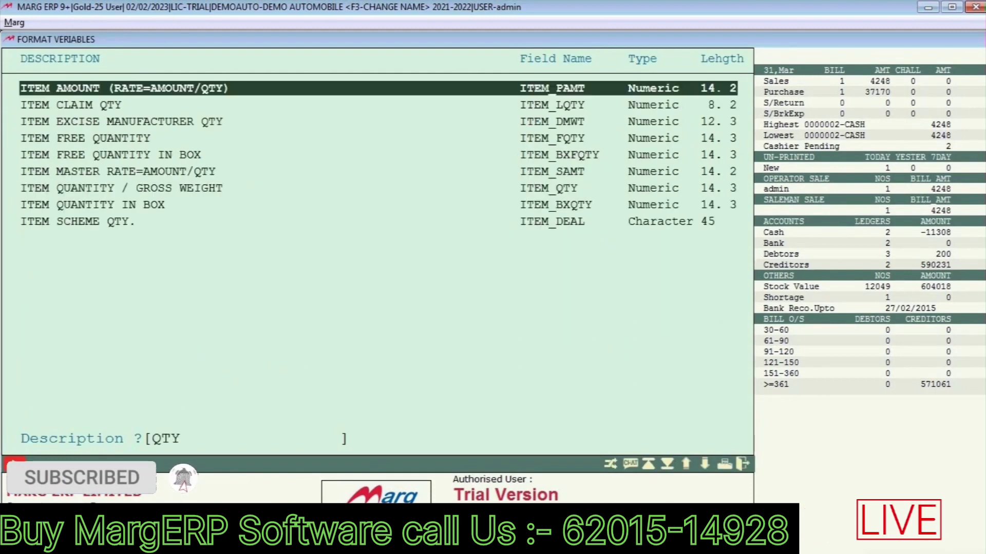
{"action": "key", "text": "Down"}
{"action": "key", "text": "Down"}
{"action": "key", "text": "Down"}
{"action": "key", "text": "Down"}
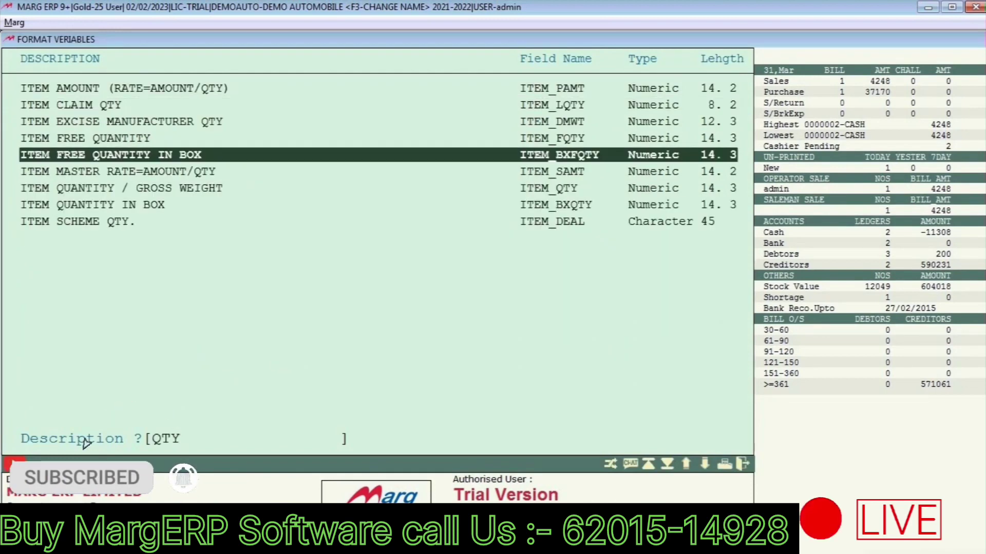
{"action": "key", "text": "Down"}
{"action": "key", "text": "Down"}
{"action": "key", "text": "Down"}
{"action": "key", "text": "Up"}
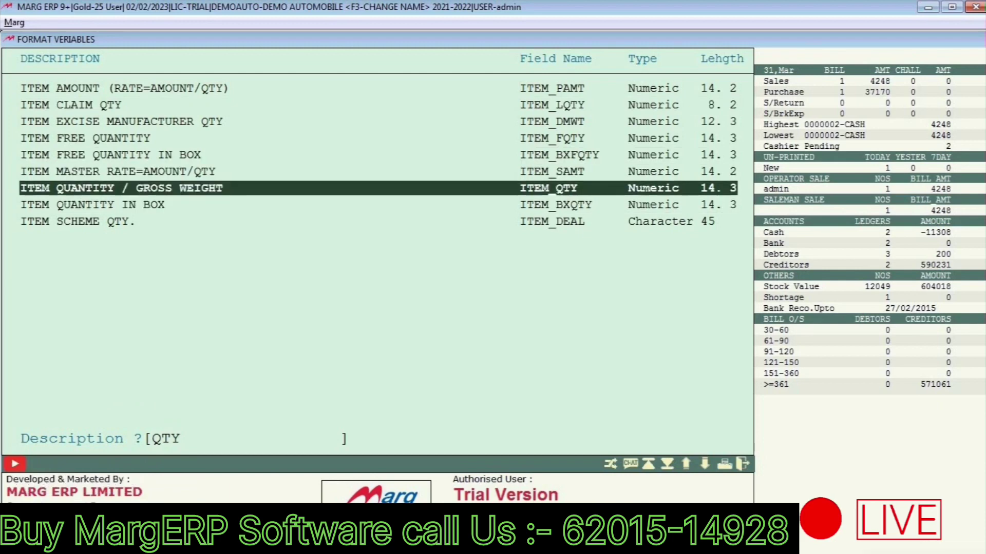
{"action": "key", "text": "Return"}
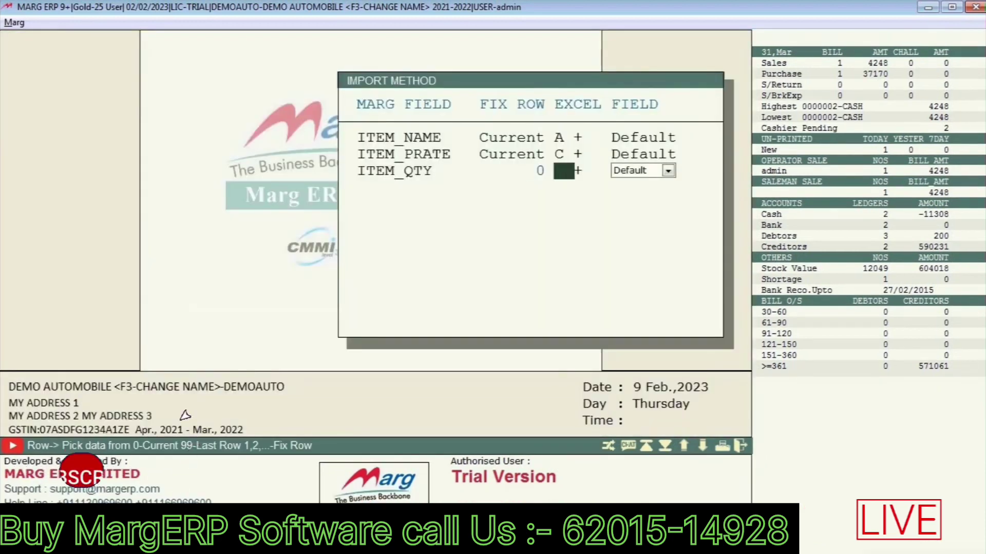
{"action": "type", "text": "D"}
{"action": "key", "text": "Return"}
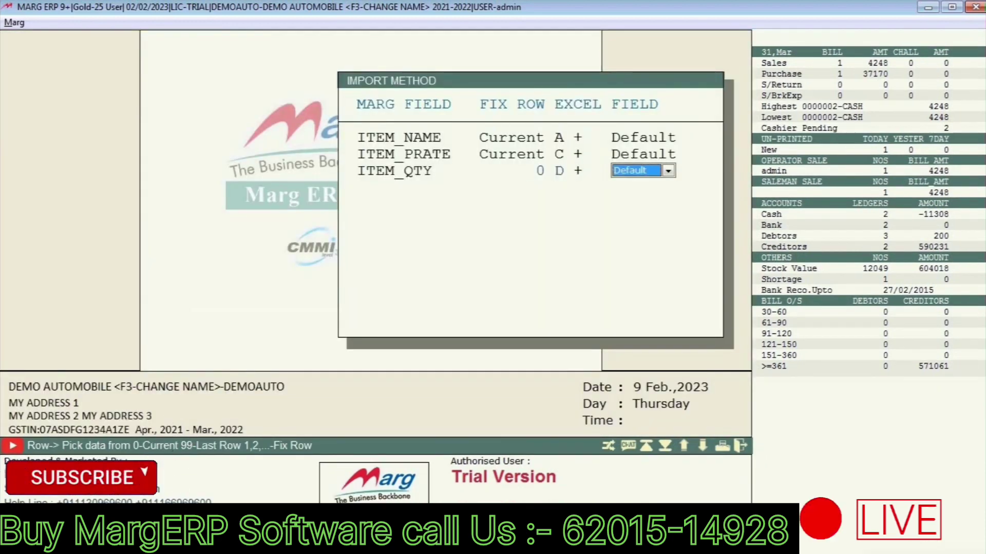
{"action": "key", "text": "Return"}
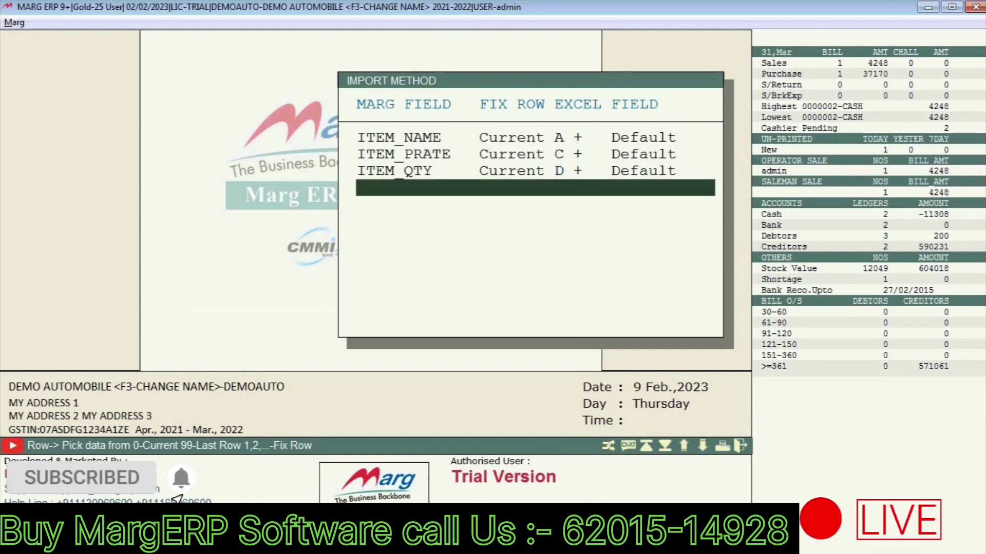
Step: Map ITEM DISCOUNT % 1ST to Excel column E
{"action": "key", "text": "Return"}
{"action": "type", "text": "ITE"}
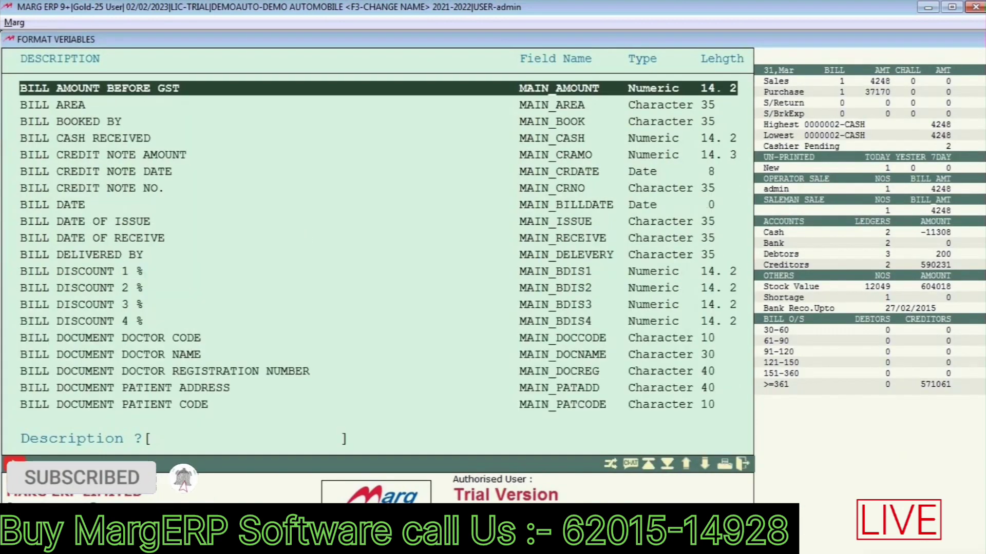
{"action": "type", "text": "M DIS"}
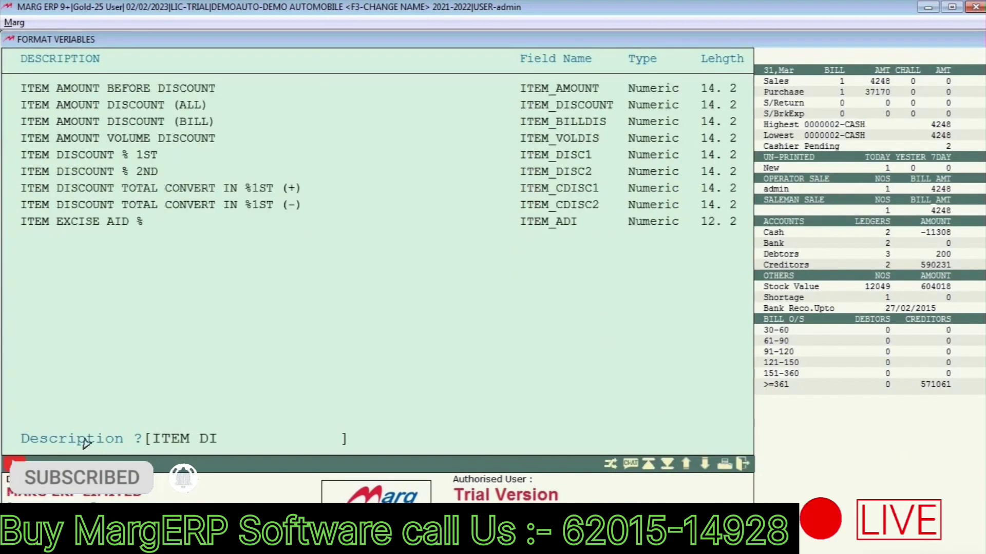
{"action": "key", "text": "Down"}
{"action": "key", "text": "Down"}
{"action": "key", "text": "Down"}
{"action": "key", "text": "Down"}
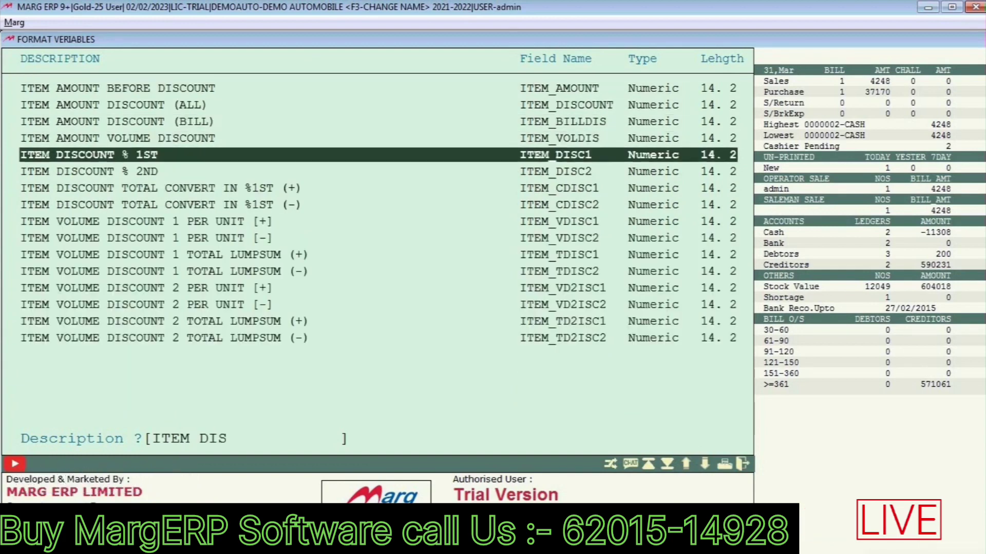
{"action": "key", "text": "Return"}
{"action": "key", "text": "Return"}
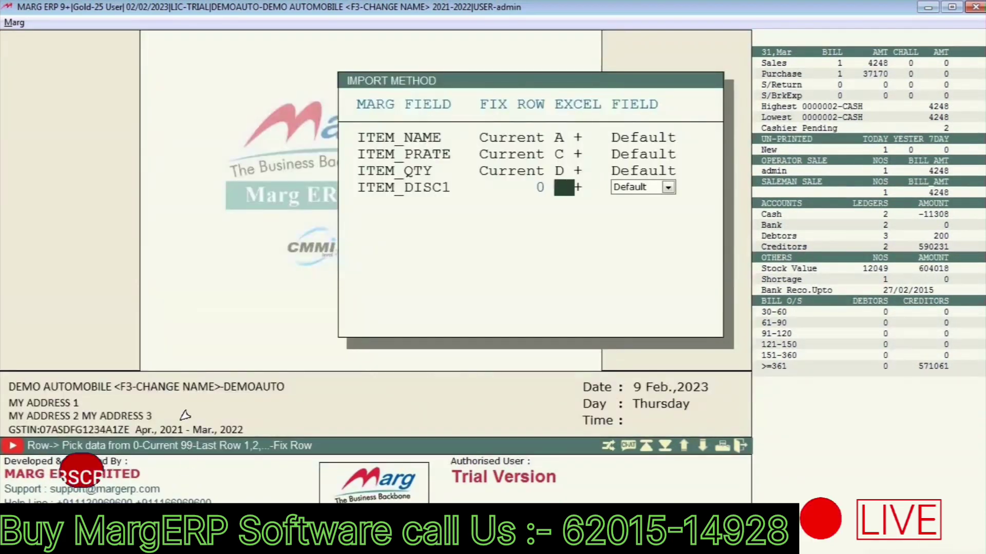
{"action": "type", "text": "E"}
{"action": "key", "text": "Return"}
{"action": "key", "text": "Return"}
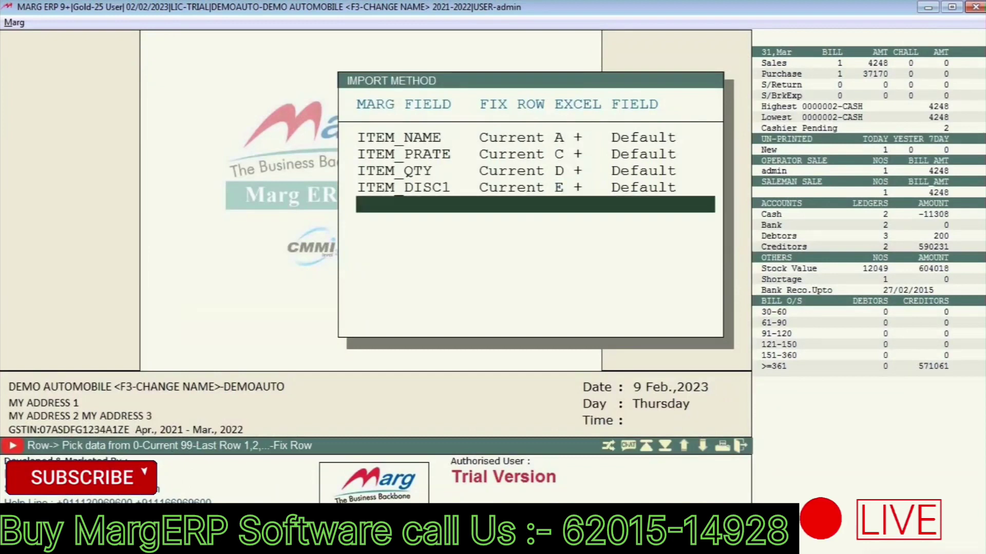
{"action": "left_click", "coordinate": [932, 7]}
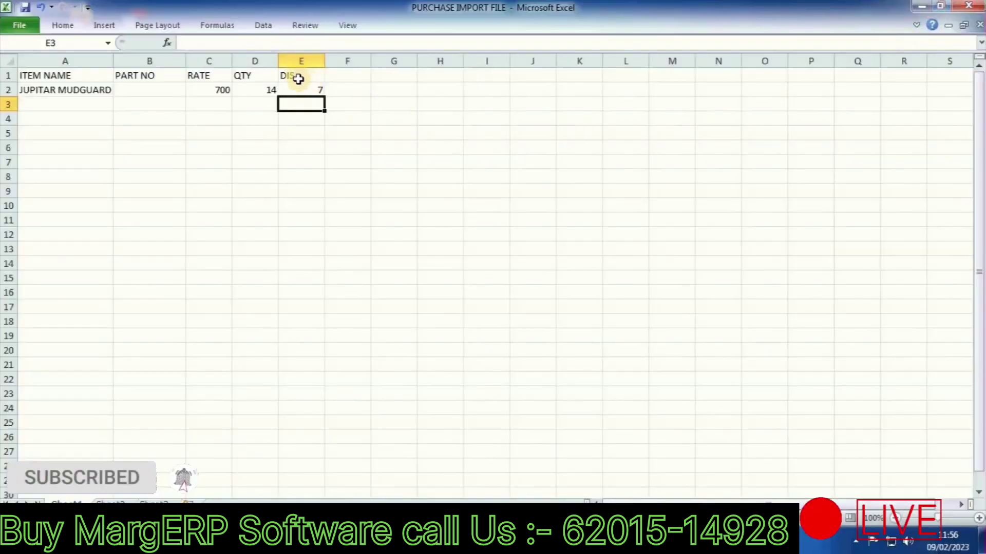
Step: Verify the RATE, QTY and DIS headings in columns C–E, then close Excel
{"action": "left_click", "coordinate": [206, 78]}
{"action": "key", "text": "Right"}
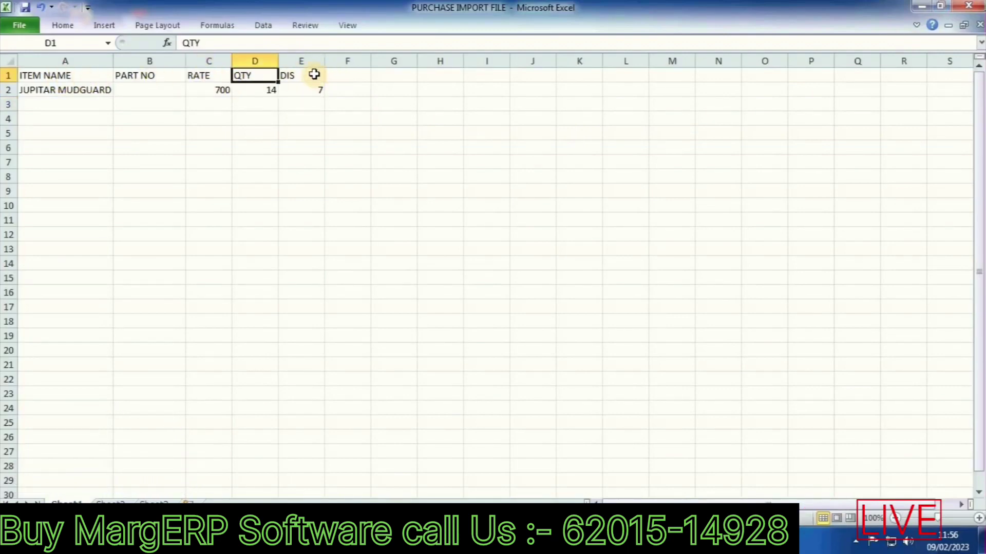
{"action": "key", "text": "Right"}
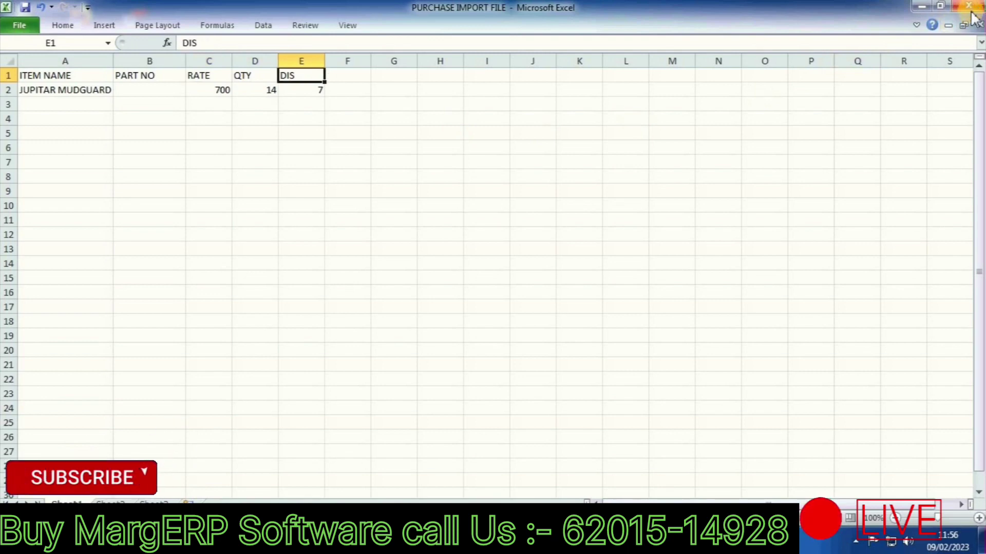
{"action": "left_click", "coordinate": [972, 7]}
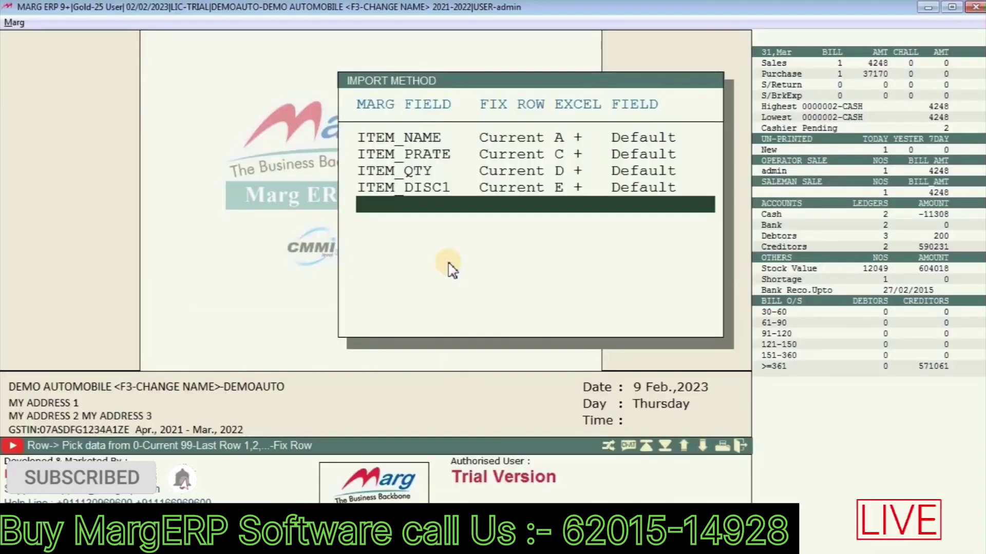
Step: Start the XLS/DBF/CSV/PDF Bill Import from Transactions and select import method SHT
{"action": "key", "text": "Escape"}
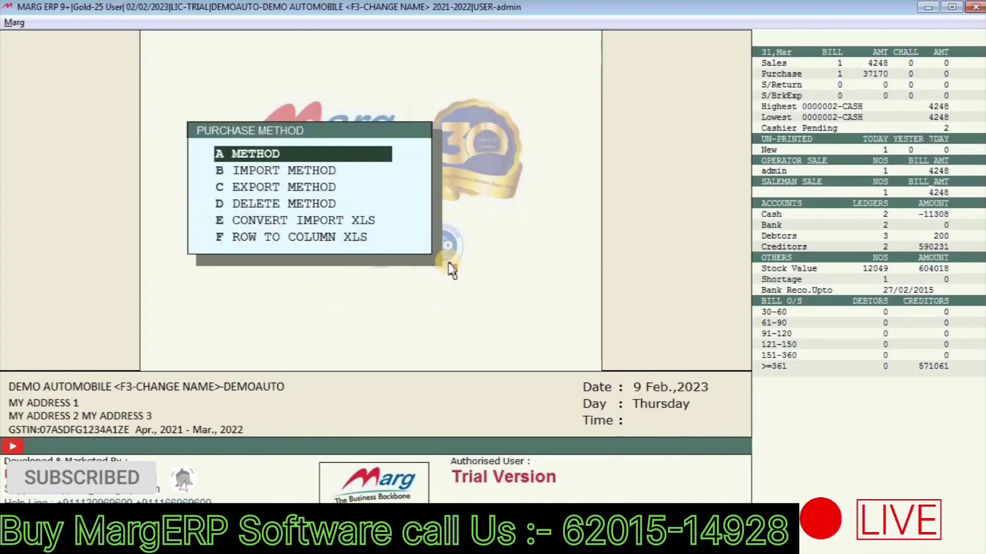
{"action": "key", "text": "Escape"}
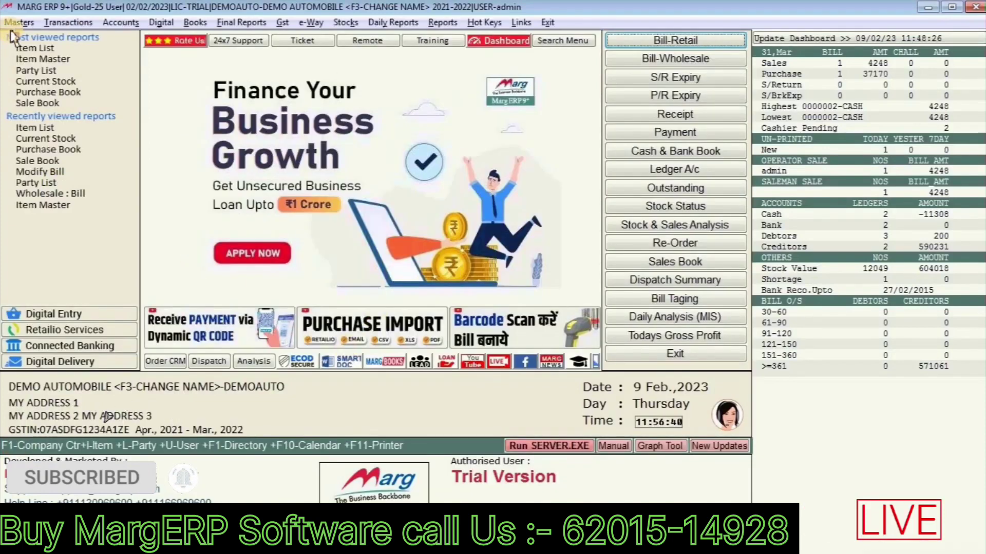
{"action": "left_click", "coordinate": [69, 23]}
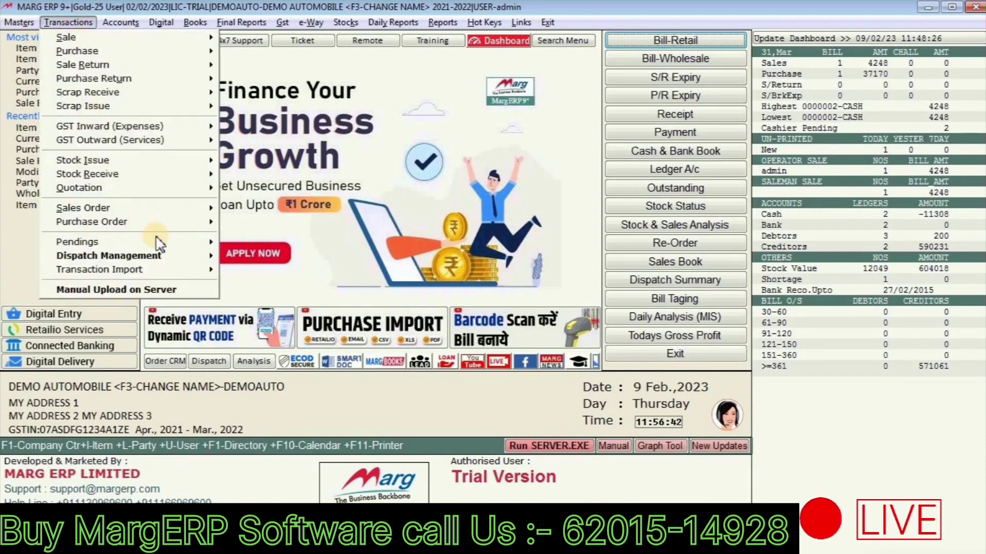
{"action": "mouse_move", "coordinate": [185, 270]}
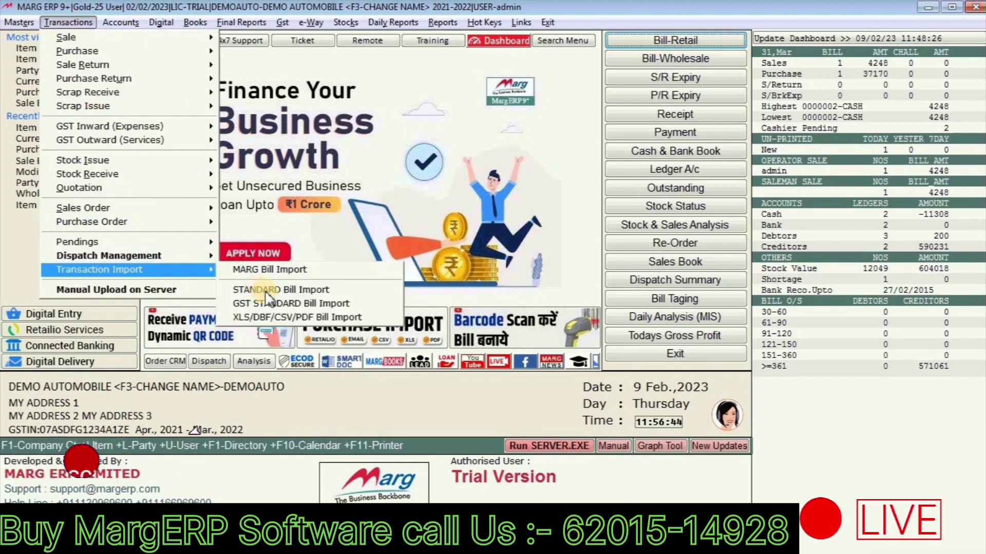
{"action": "left_click", "coordinate": [281, 318]}
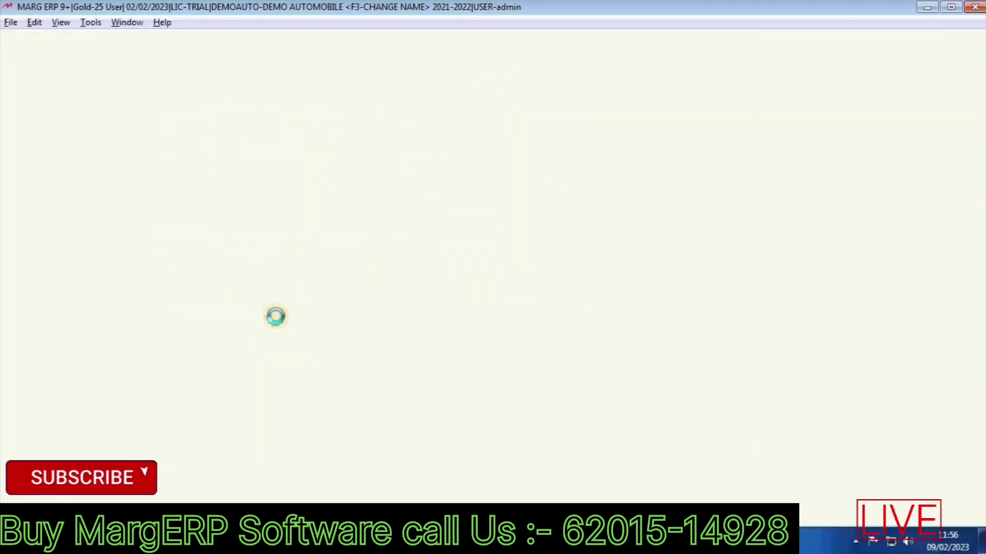
{"action": "left_click", "coordinate": [332, 104]}
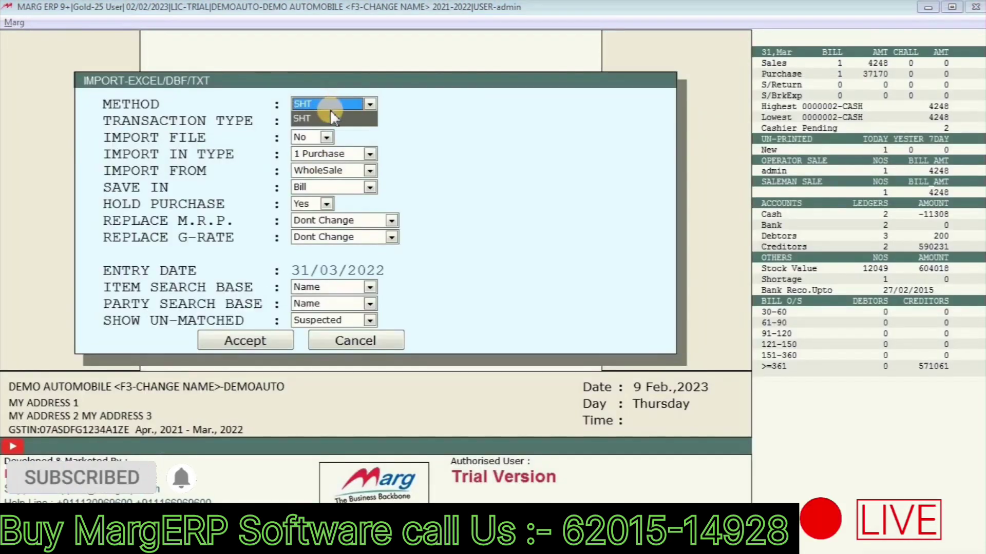
{"action": "left_click", "coordinate": [330, 117]}
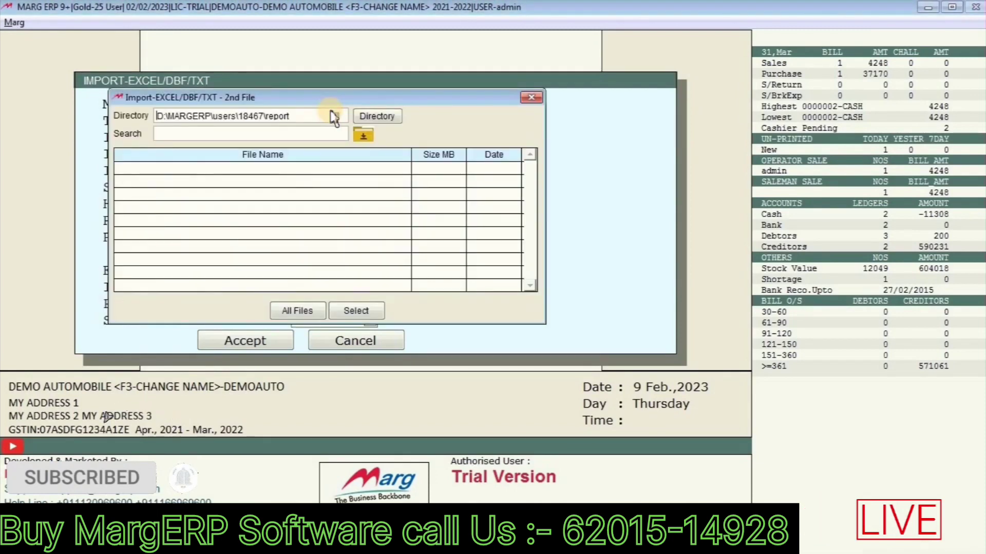
Step: Choose the Desktop's PURCHASE IMPORT FILE.XLSX as import file, set Hold Purchase to No, and accept
{"action": "key", "text": "Tab"}
{"action": "key", "text": "Return"}
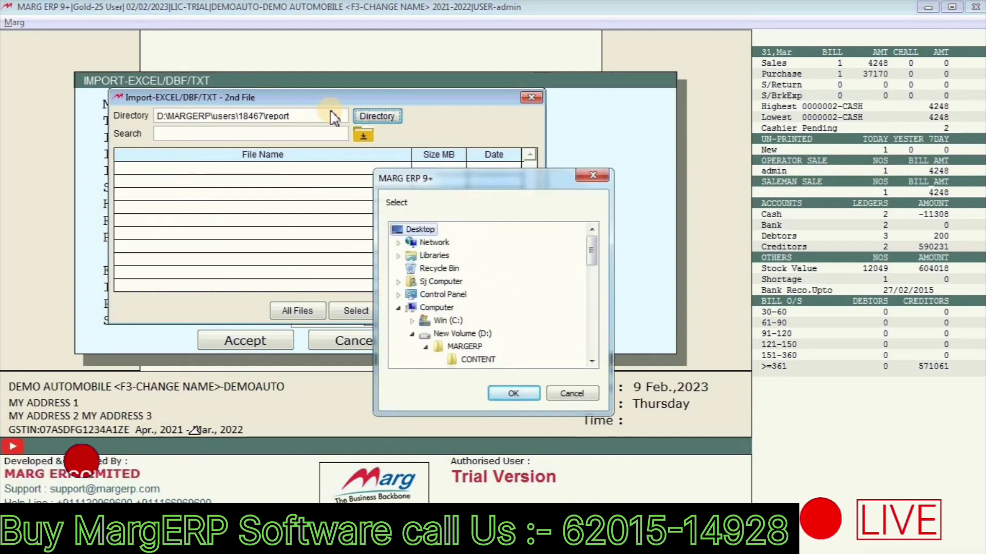
{"action": "key", "text": "Return"}
{"action": "key", "text": "Tab"}
{"action": "key", "text": "End"}
{"action": "key", "text": "Up"}
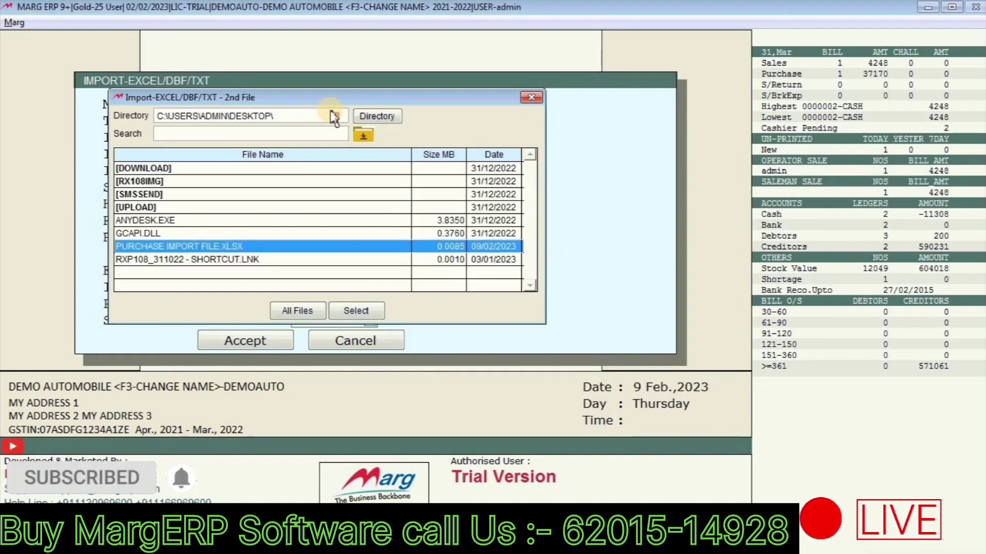
{"action": "key", "text": "Return"}
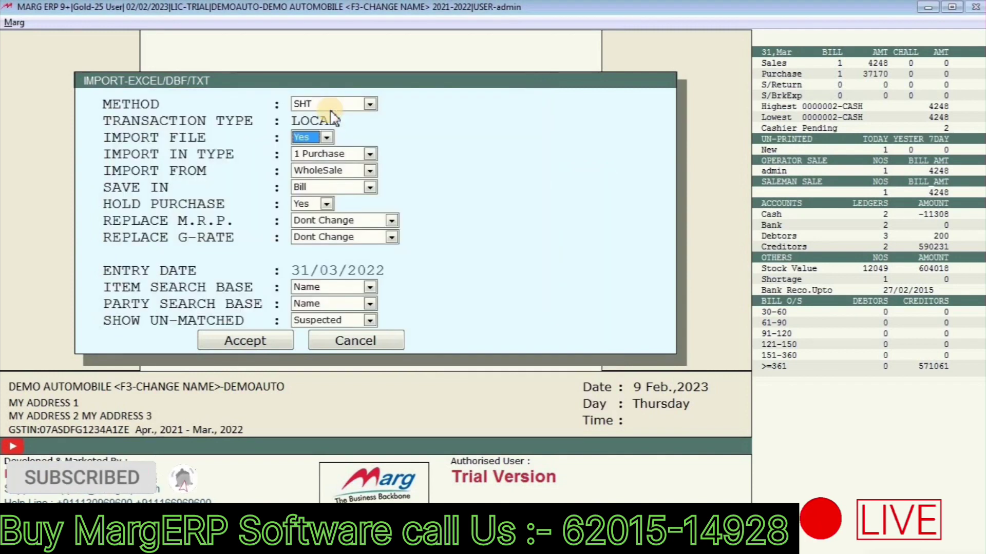
{"action": "key", "text": "Return"}
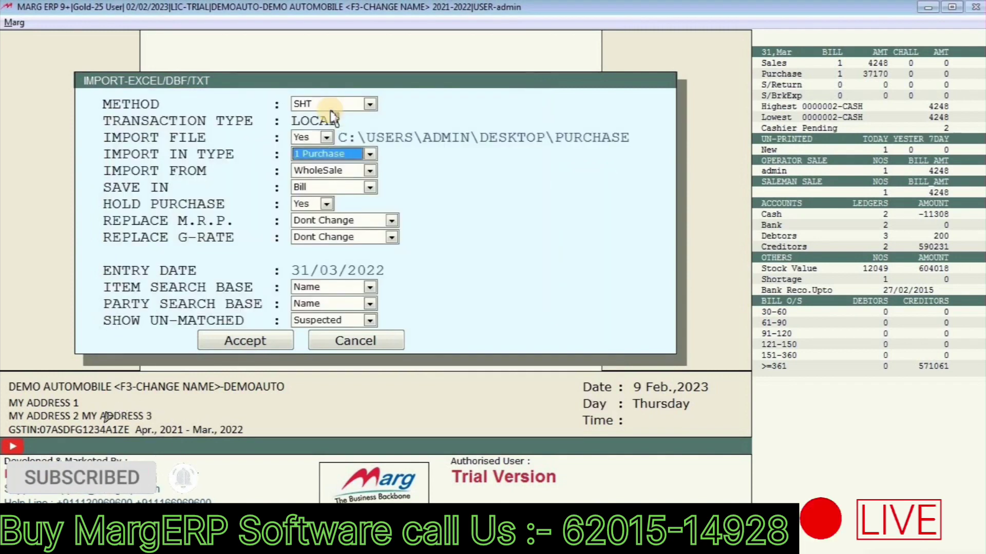
{"action": "key", "text": "Return"}
{"action": "key", "text": "Return"}
{"action": "key", "text": "Return"}
{"action": "key", "text": "Return"}
{"action": "key", "text": "Return"}
{"action": "key", "text": "Return"}
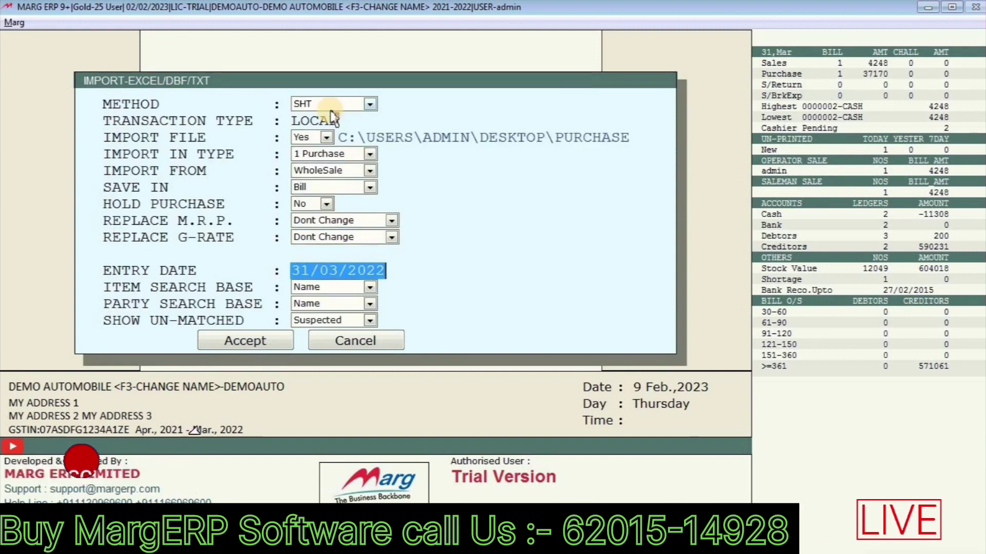
{"action": "key", "text": "Return"}
{"action": "key", "text": "Return"}
{"action": "key", "text": "Return"}
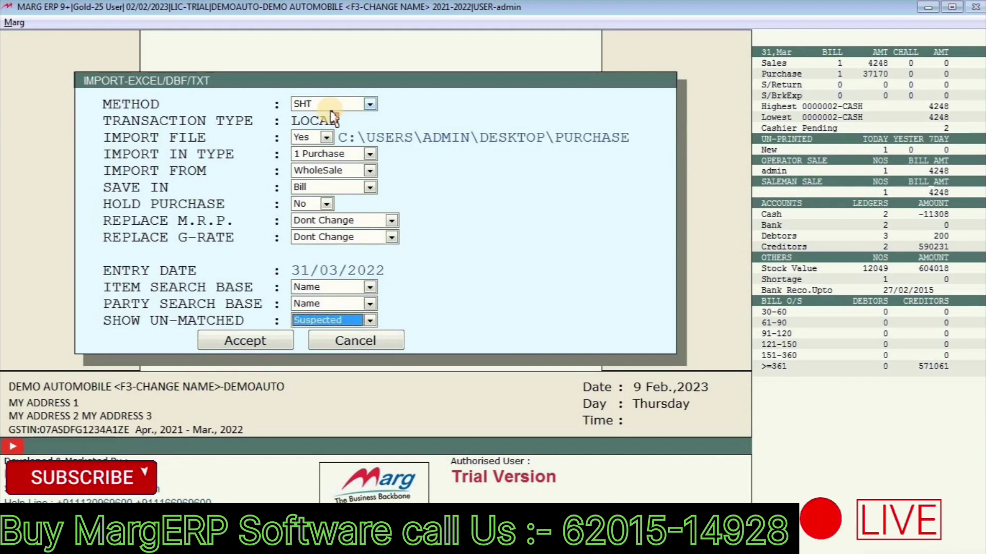
{"action": "key", "text": "Return"}
{"action": "key", "text": "Return"}
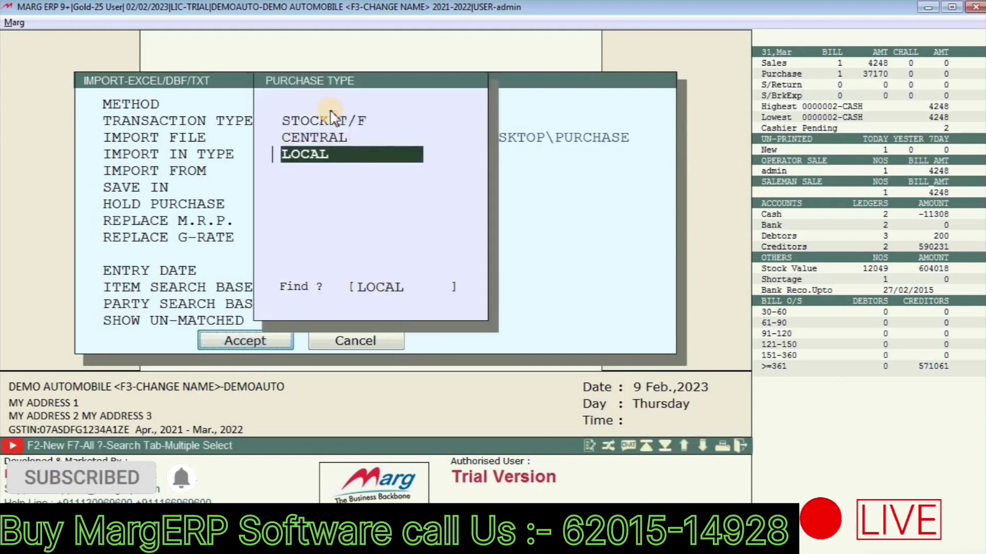
{"action": "key", "text": "Return"}
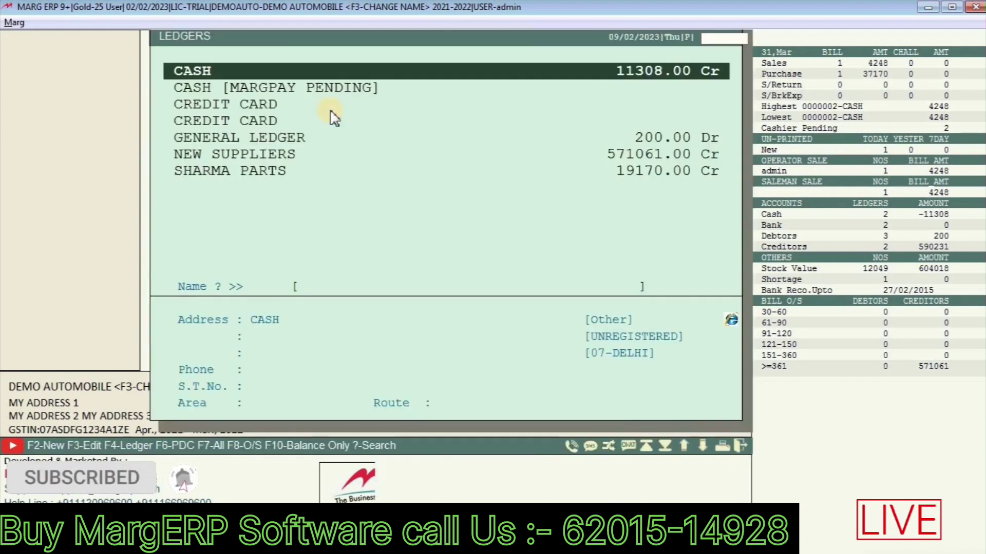
Step: Pick SHARMA PARTS as the supplier, save the item mapping and start the import
{"action": "key", "text": "Down"}
{"action": "key", "text": "Down"}
{"action": "key", "text": "Down"}
{"action": "key", "text": "Down"}
{"action": "key", "text": "Down"}
{"action": "key", "text": "Down"}
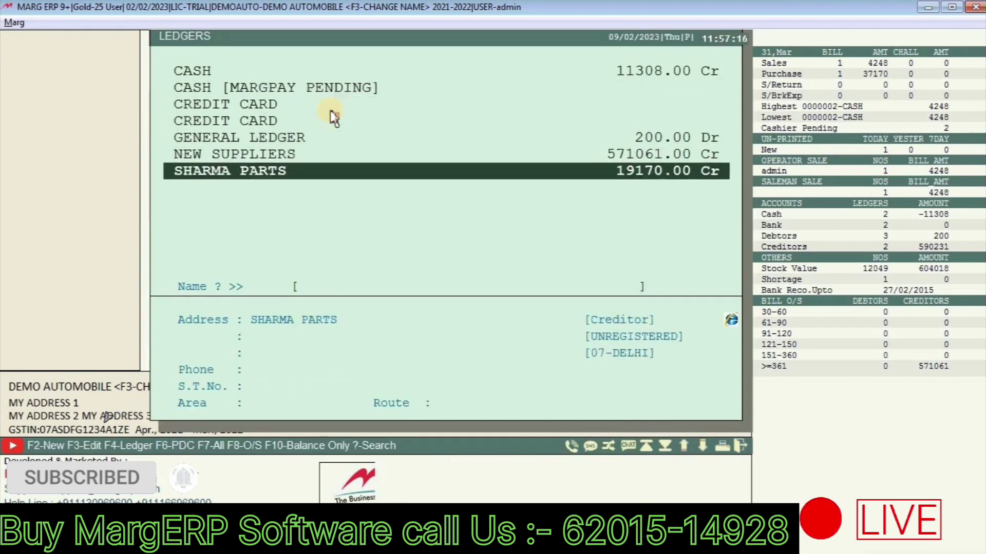
{"action": "key", "text": "Return"}
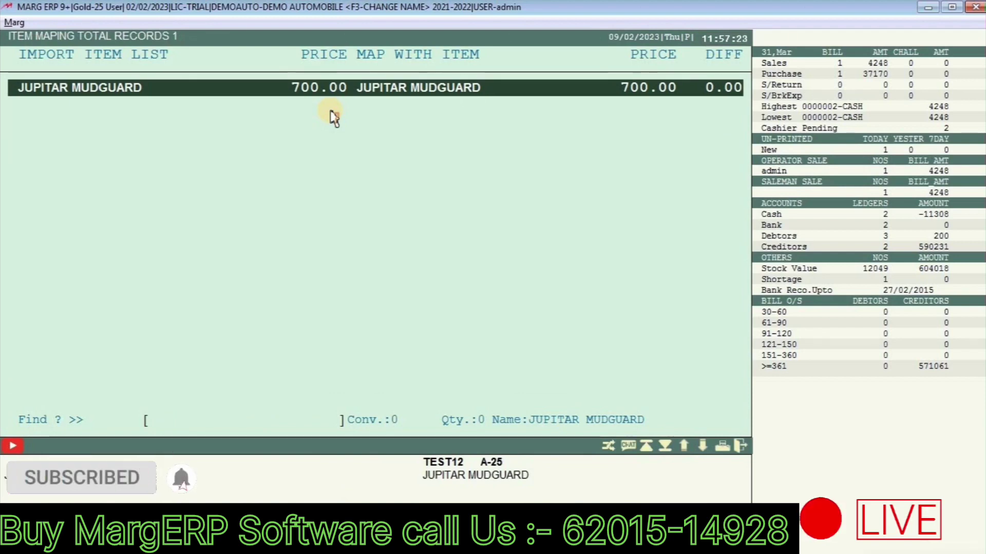
{"action": "key", "text": "Escape"}
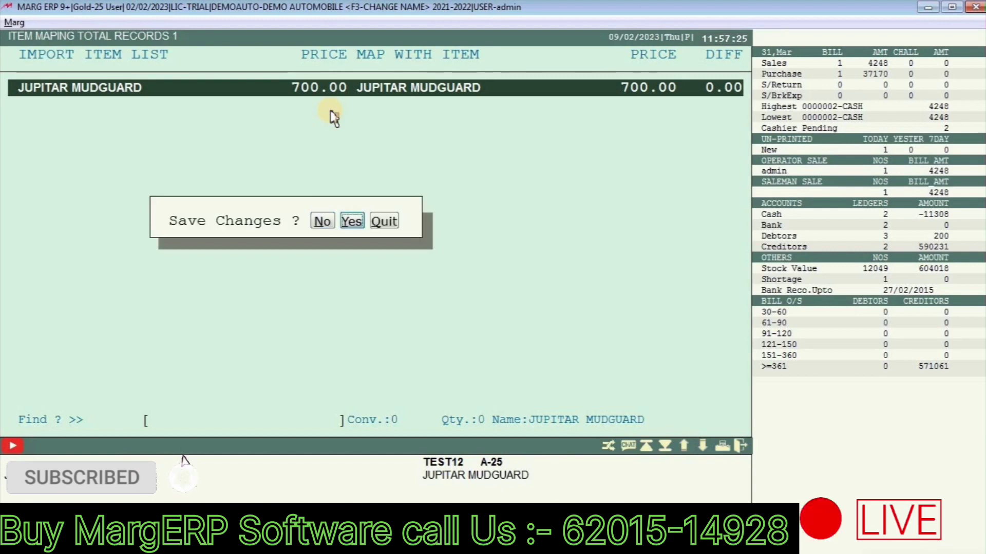
{"action": "key", "text": "Return"}
Step: Confirm the matched items and give the imported bill number 56
{"action": "key", "text": "Return"}
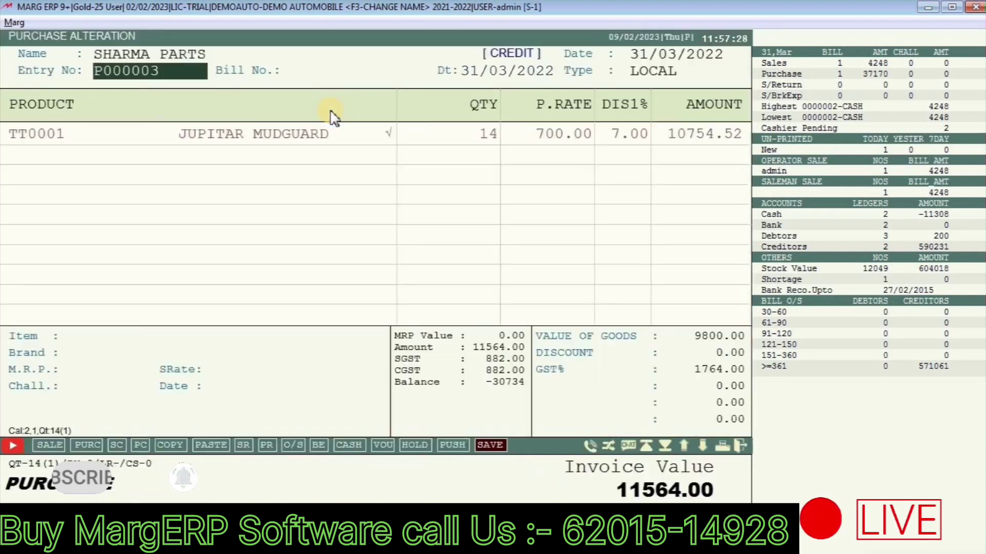
{"action": "key", "text": "Return"}
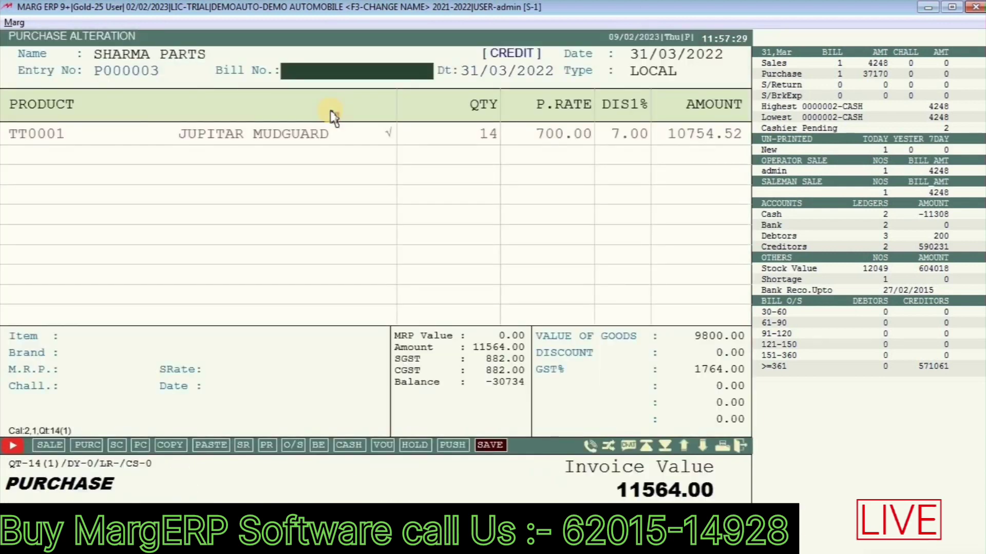
{"action": "type", "text": "56"}
{"action": "key", "text": "Return"}
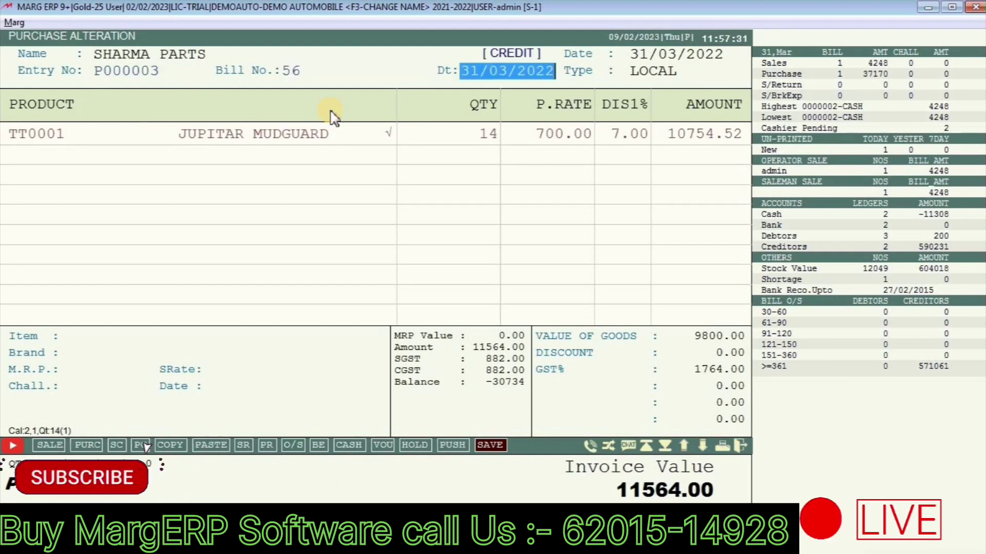
{"action": "key", "text": "Return"}
{"action": "key", "text": "Escape"}
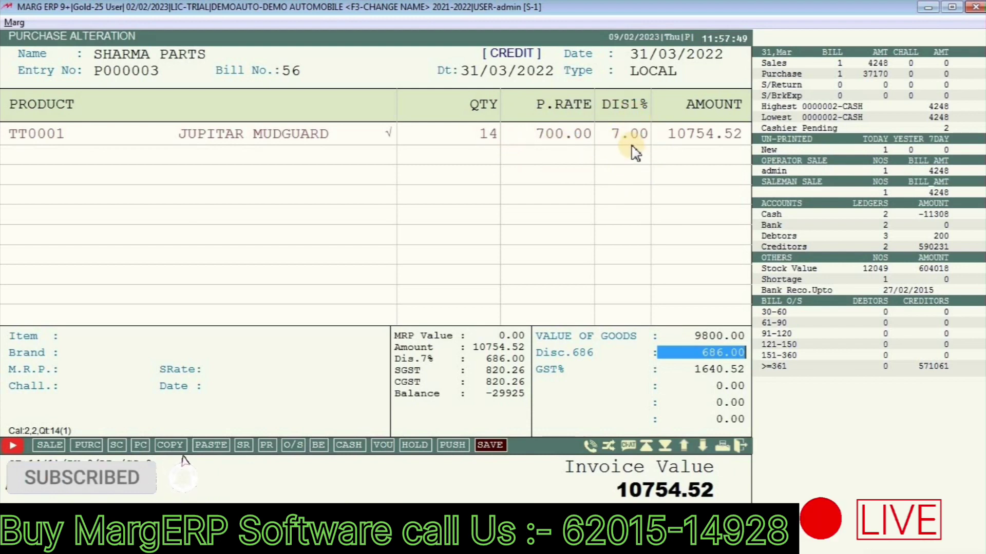
Step: Accept the 686.00 discount and bill levies, then save the 10754.52 bill
{"action": "key", "text": "Return"}
{"action": "key", "text": "Return"}
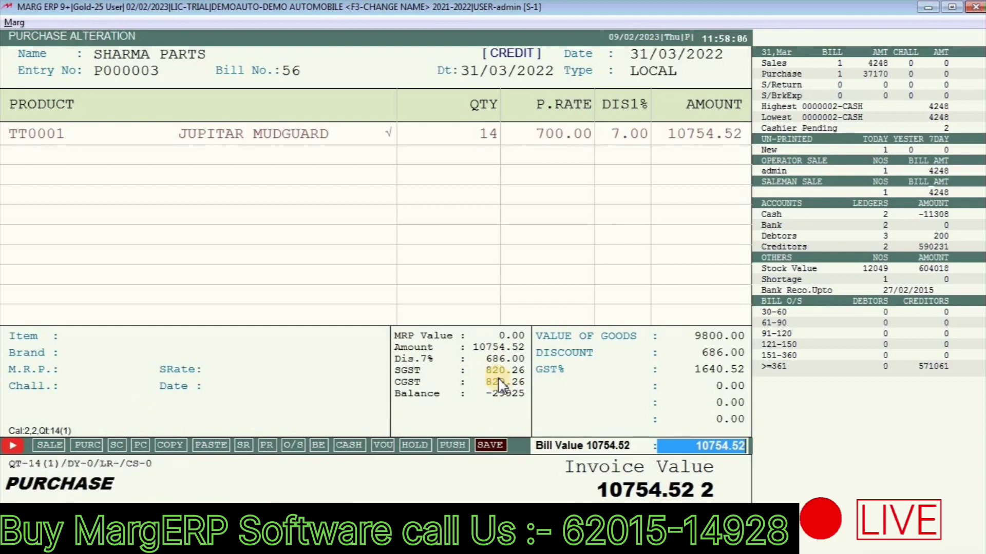
{"action": "key", "text": "Return"}
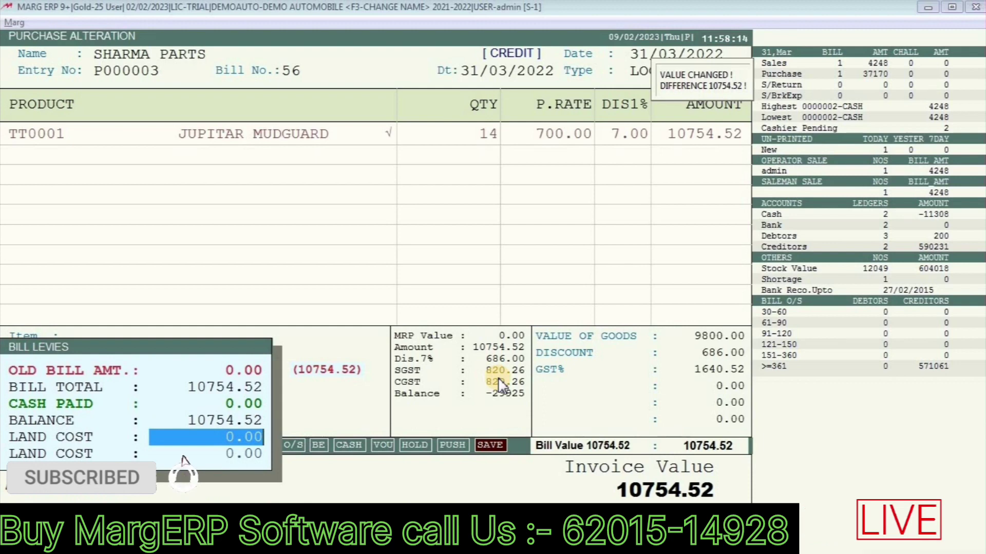
{"action": "key", "text": "Return"}
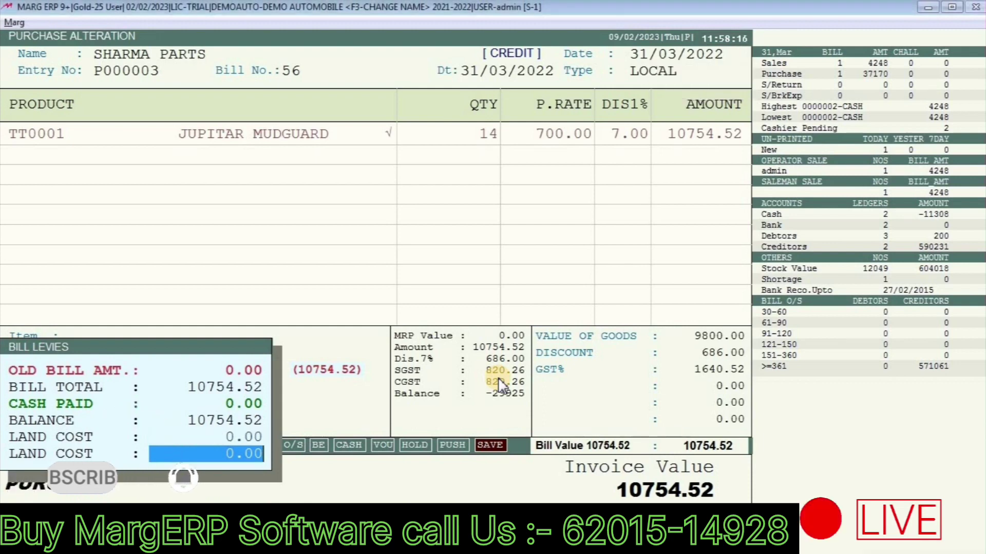
{"action": "key", "text": "Return"}
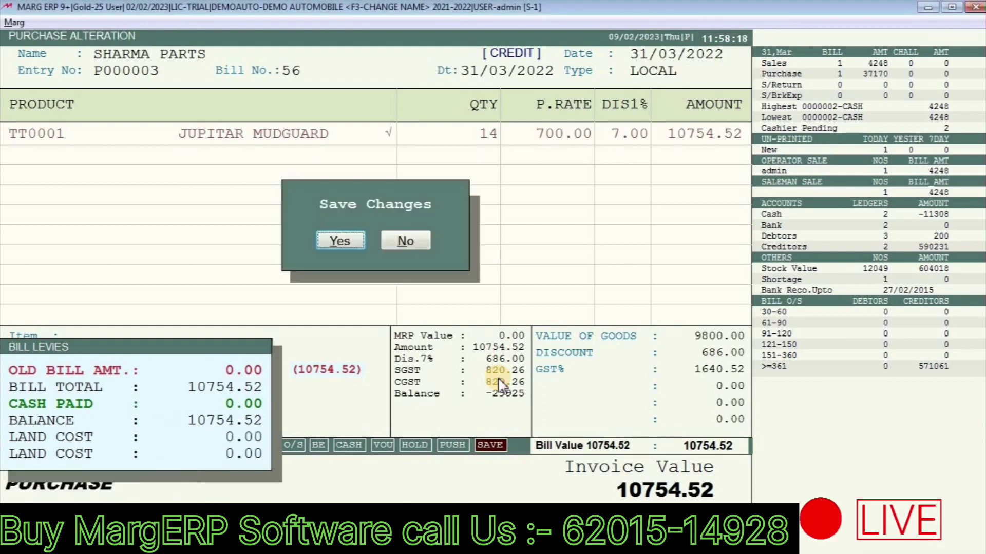
{"action": "key", "text": "Return"}
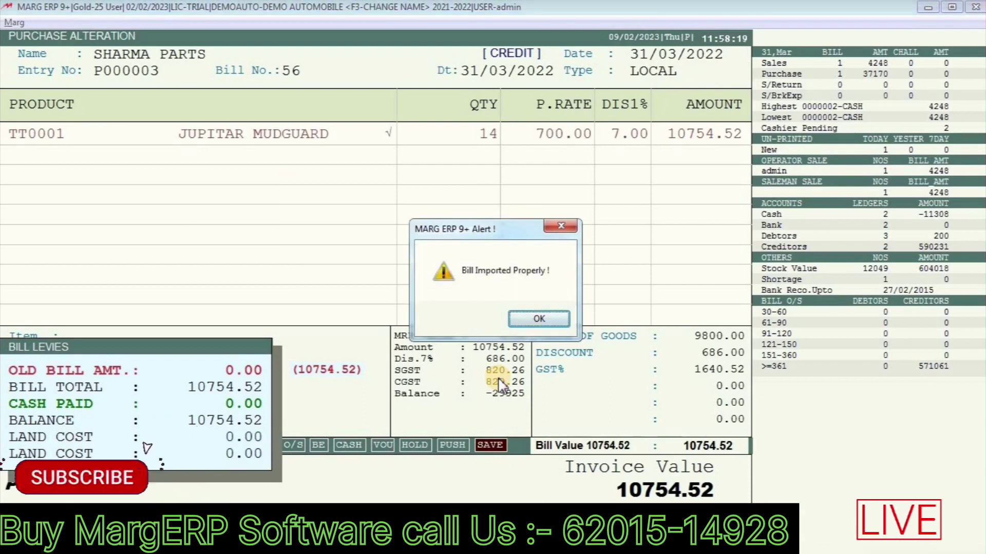
{"action": "key", "text": "Return"}
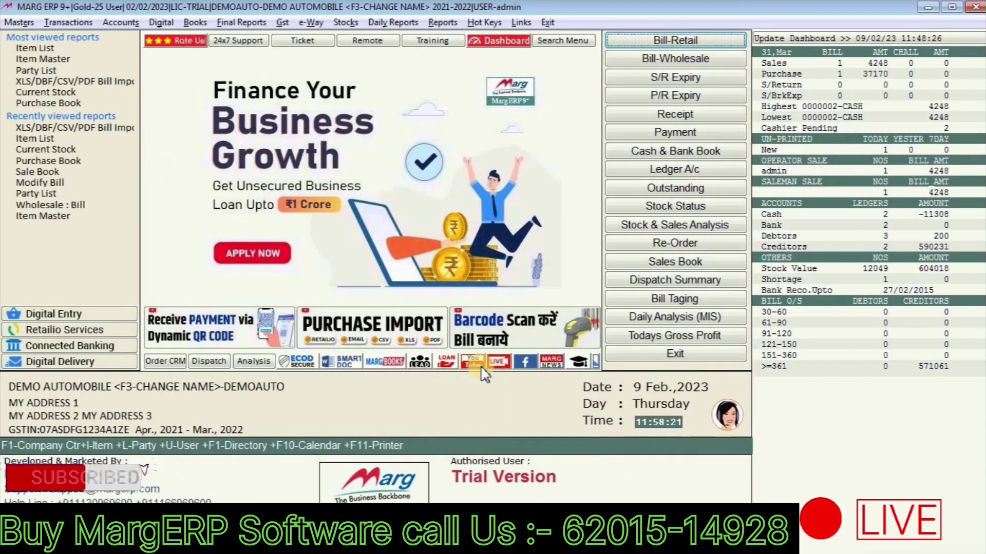
{"action": "left_click", "coordinate": [349, 24]}
{"action": "left_click", "coordinate": [357, 37]}
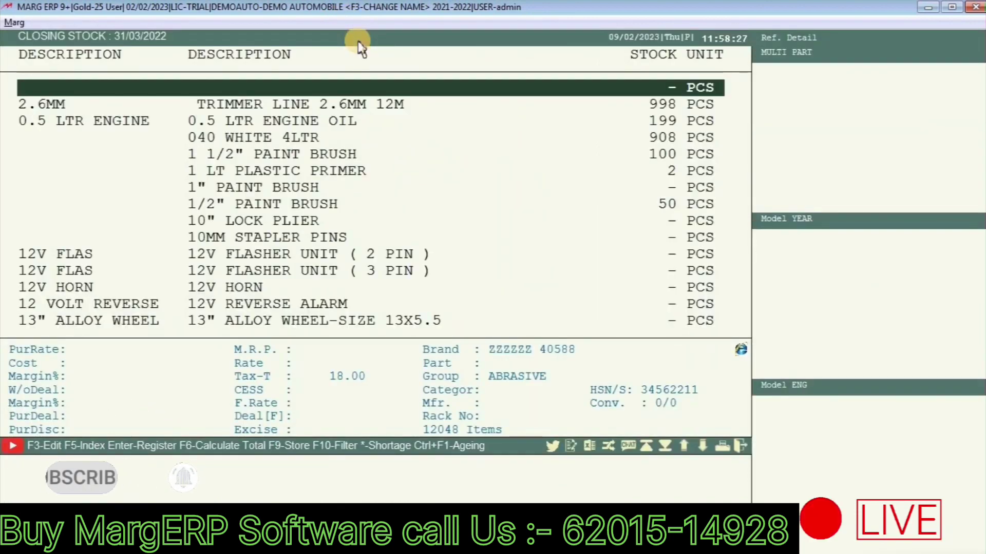
{"action": "type", "text": "JUP"}
{"action": "key", "text": "Down"}
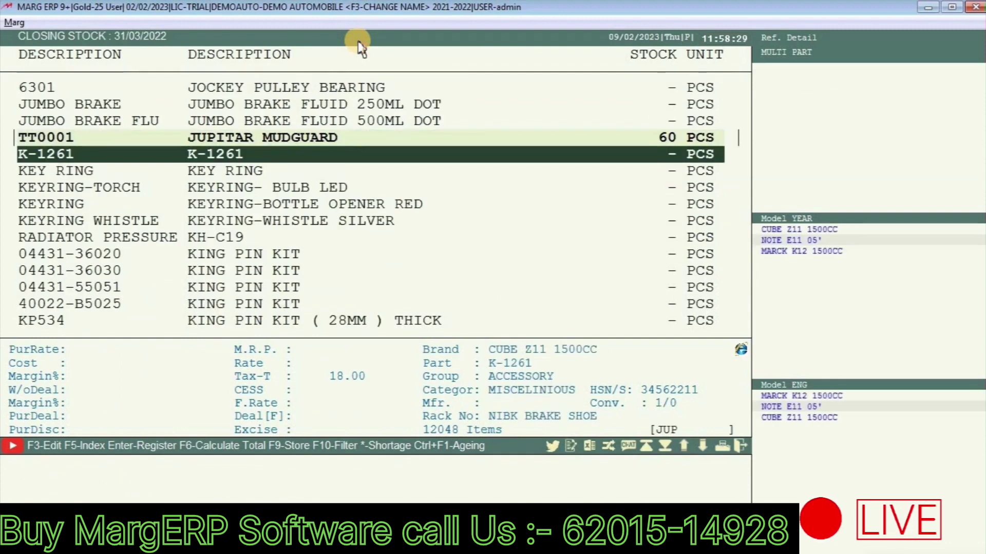
{"action": "key", "text": "Up"}
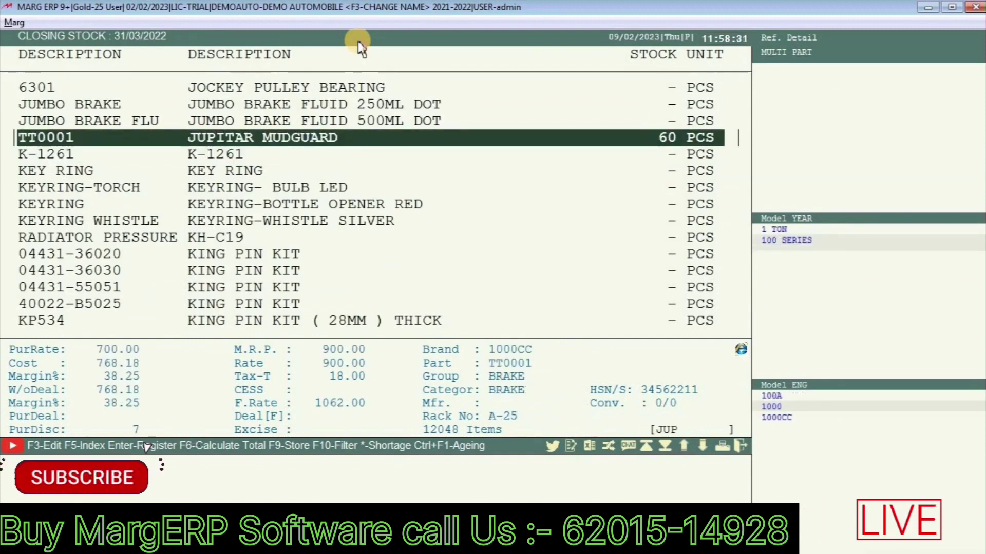
{"action": "key", "text": "Return"}
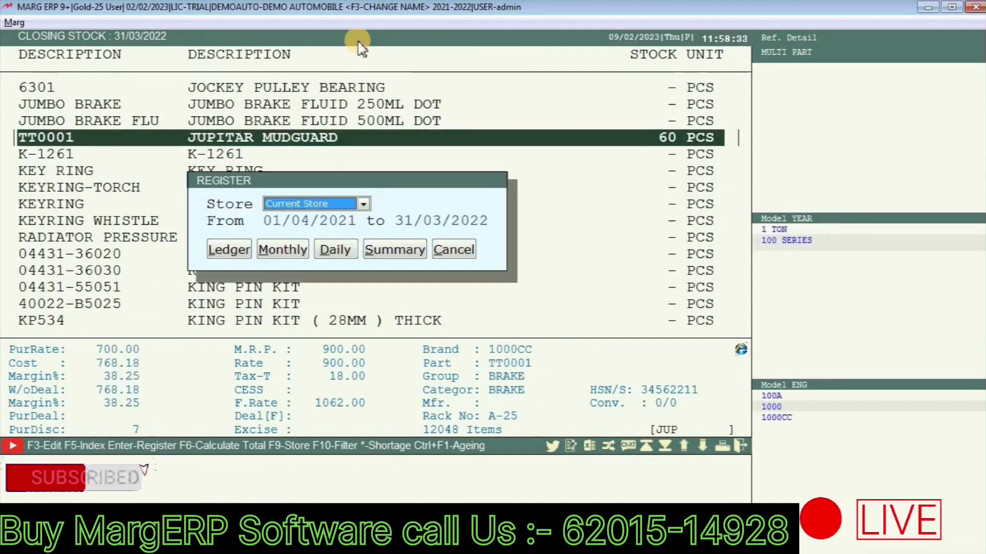
{"action": "key", "text": "Return"}
{"action": "key", "text": "Return"}
{"action": "key", "text": "Return"}
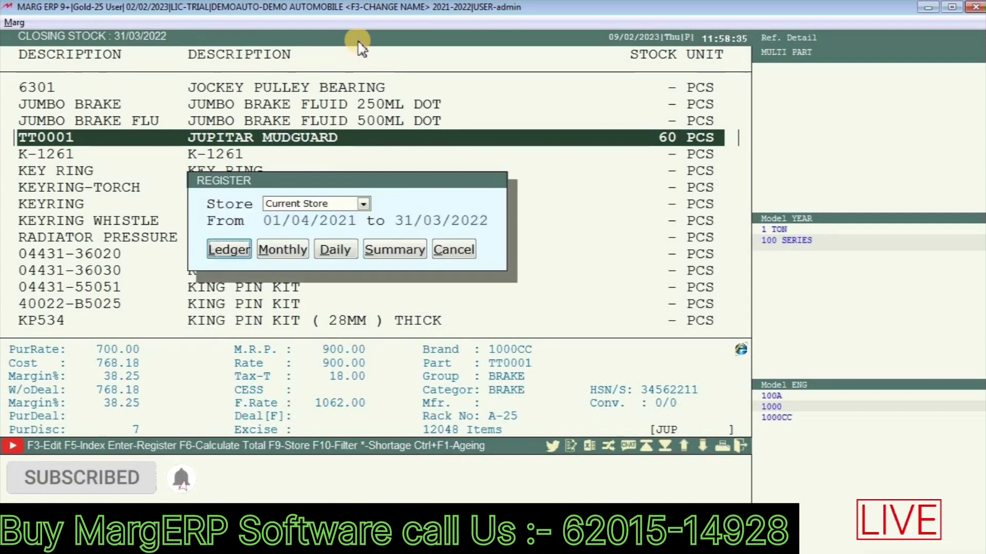
{"action": "key", "text": "Return"}
{"action": "key", "text": "Up"}
{"action": "key", "text": "Up"}
{"action": "key", "text": "Down"}
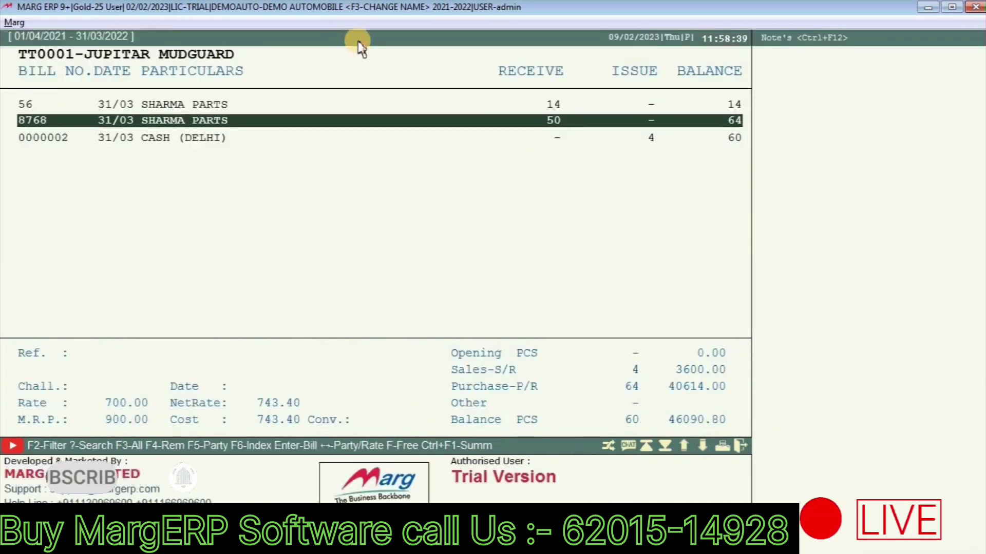
{"action": "key", "text": "Up"}
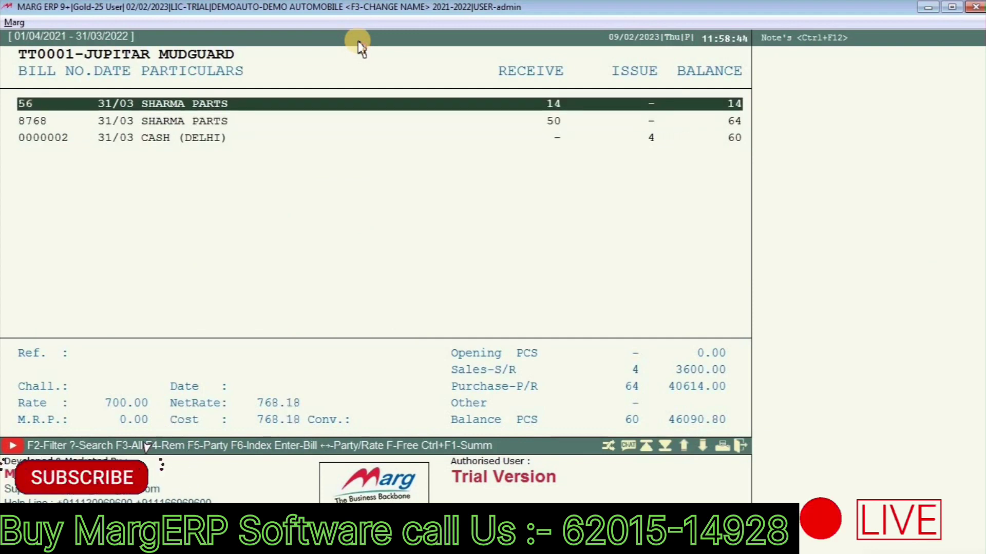
{"action": "key", "text": "Return"}
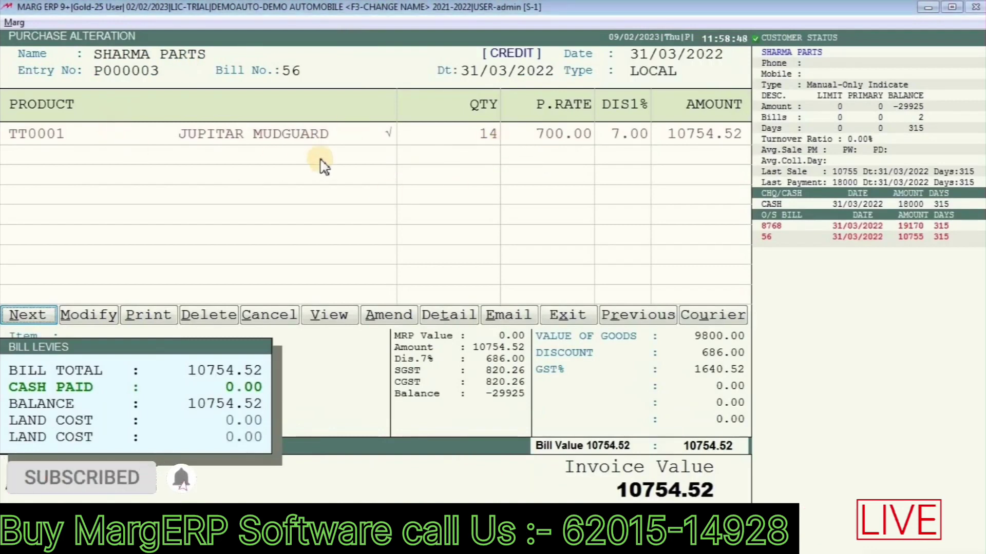
{"action": "key", "text": "Escape"}
{"action": "key", "text": "Escape"}
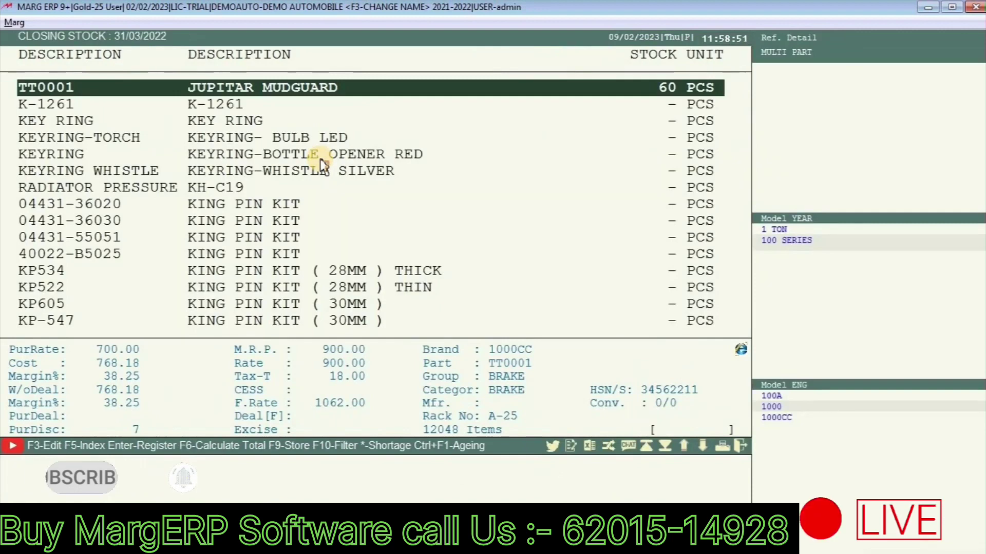
{"action": "key", "text": "Escape"}
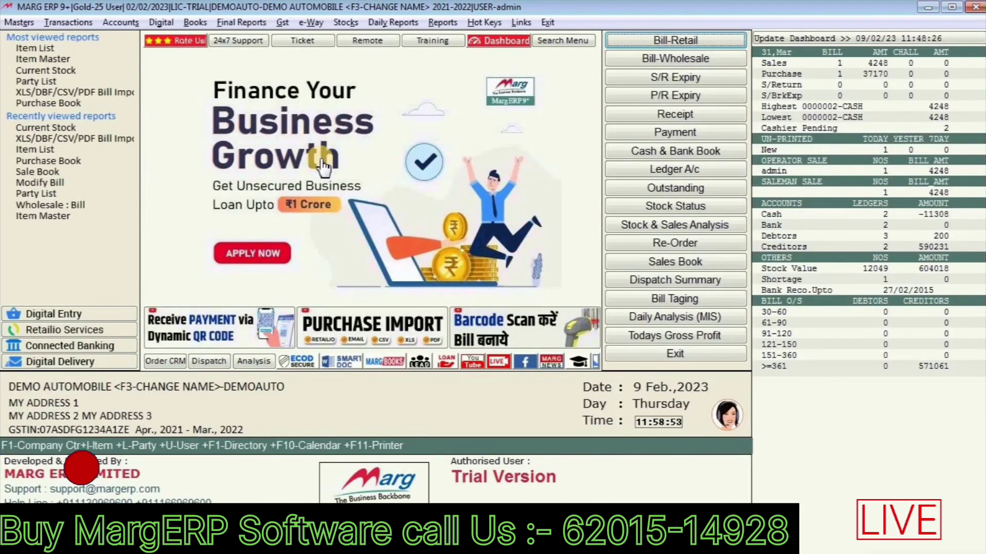
Step: Rerun the XLS bill import with method SHT and the desktop PURCHASE file, accepting the settings
{"action": "left_click", "coordinate": [64, 22]}
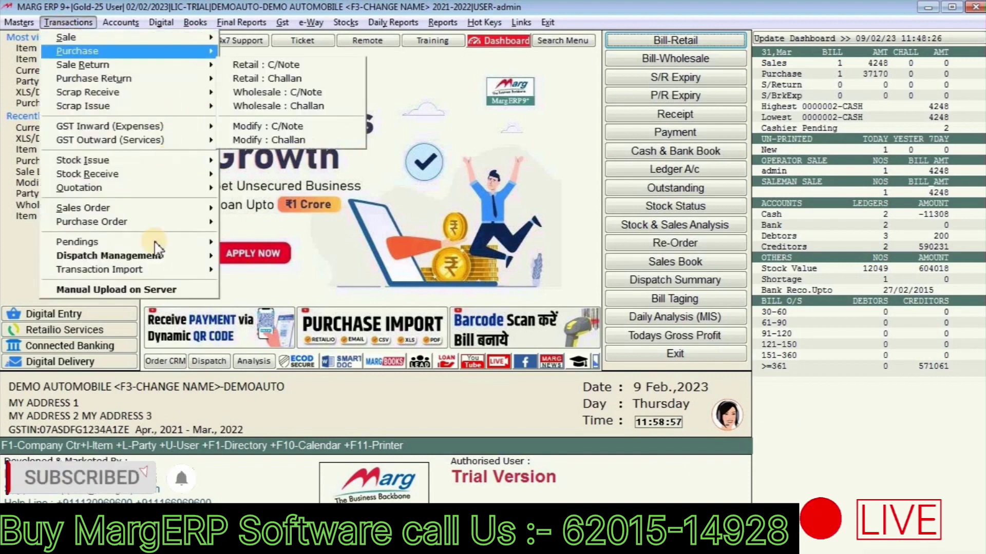
{"action": "mouse_move", "coordinate": [202, 269]}
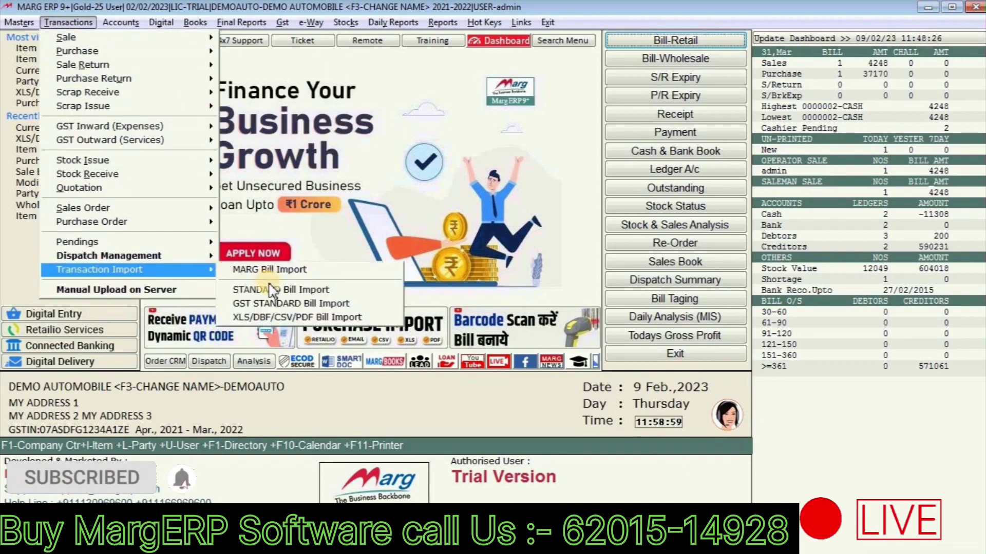
{"action": "left_click", "coordinate": [281, 317]}
{"action": "key", "text": "Return"}
{"action": "key", "text": "Return"}
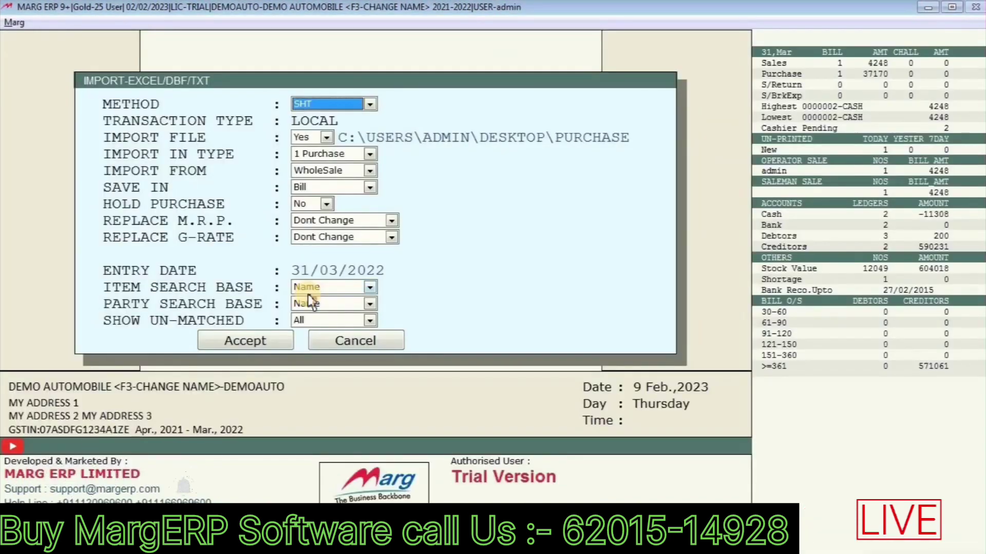
{"action": "key", "text": "Return"}
{"action": "key", "text": "Return"}
{"action": "key", "text": "Return"}
{"action": "key", "text": "Return"}
{"action": "key", "text": "Return"}
{"action": "key", "text": "Return"}
{"action": "key", "text": "Return"}
{"action": "key", "text": "Return"}
{"action": "key", "text": "Return"}
{"action": "key", "text": "Return"}
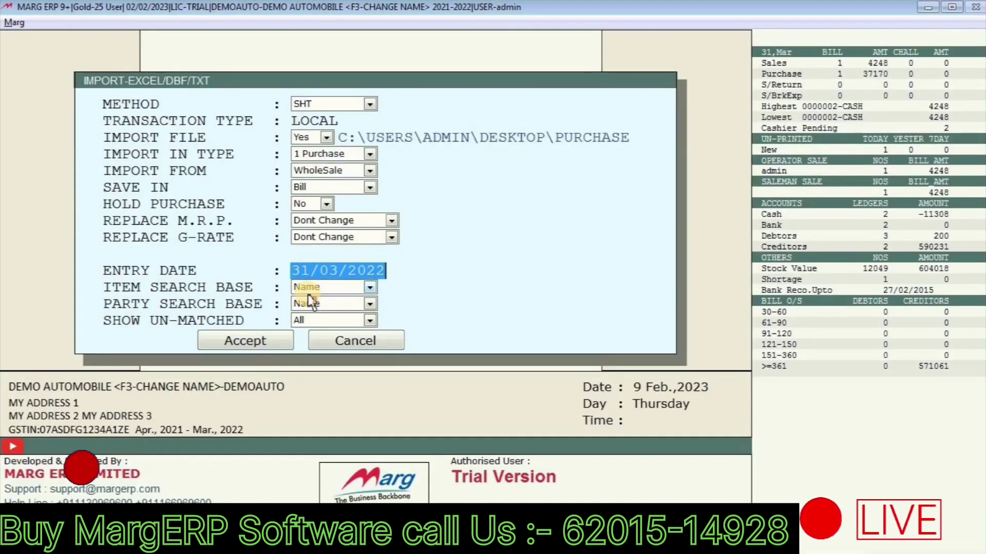
{"action": "key", "text": "Return"}
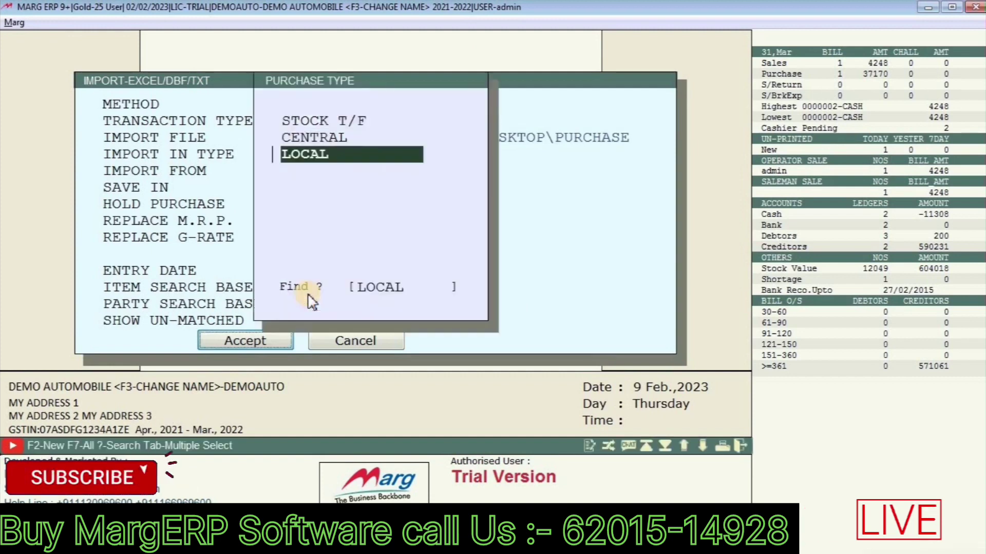